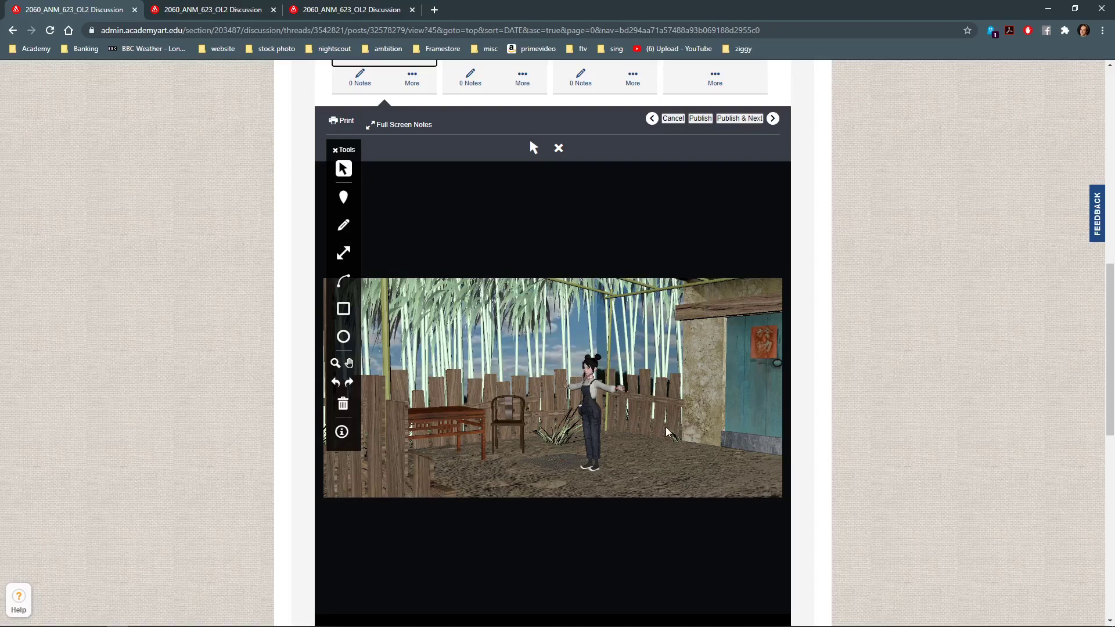
Advance through the submitted scene renders in the discussion post
click(771, 119)
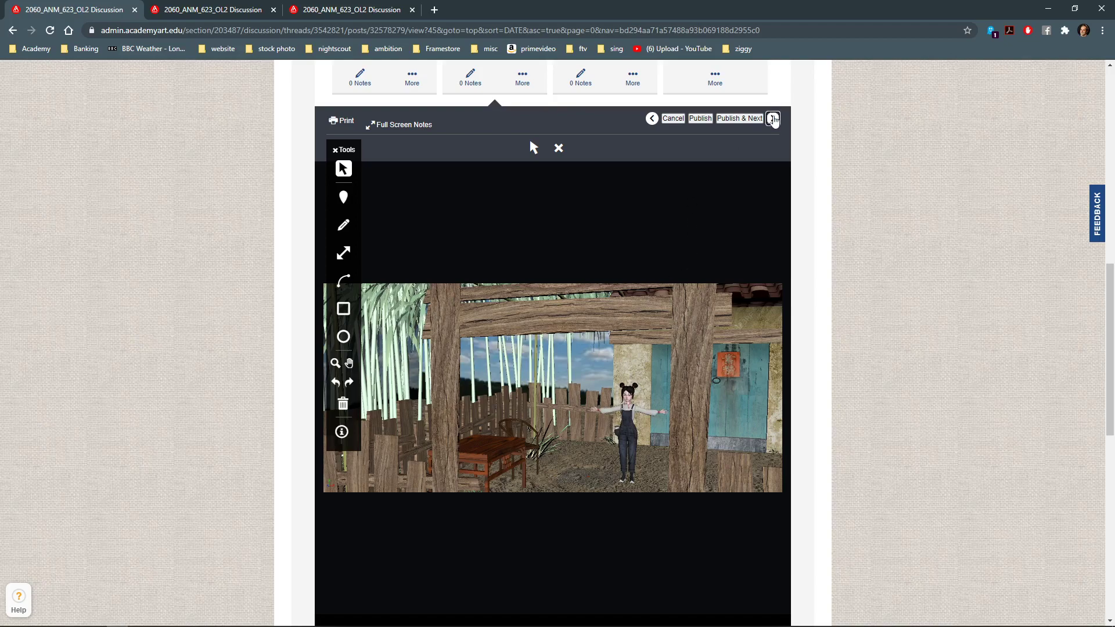
click(773, 119)
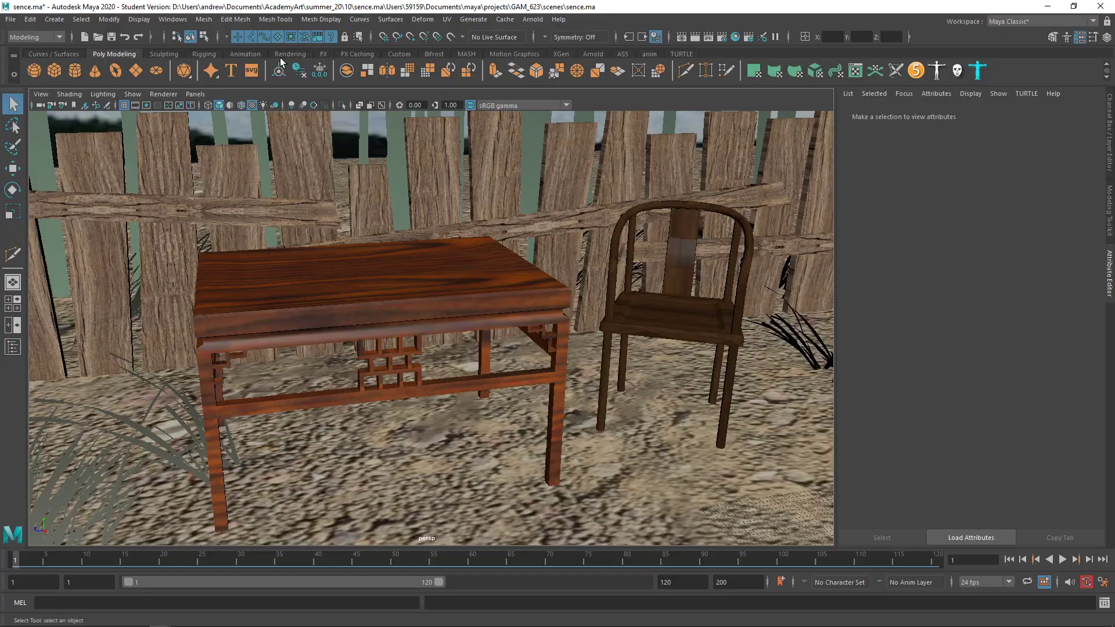
Switch to Maya, examine the courtyard scene from several angles, and select the house mesh
alt+right_drag(563, 290, 337, 295)
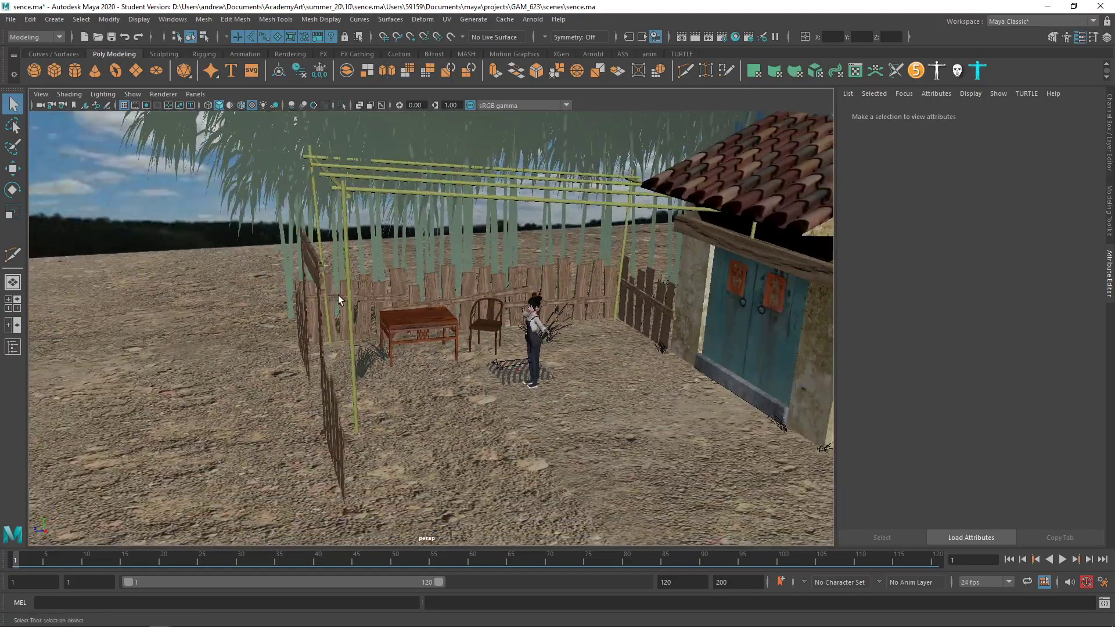
alt+drag(337, 294, 575, 306)
alt+middle_drag(575, 306, 311, 350)
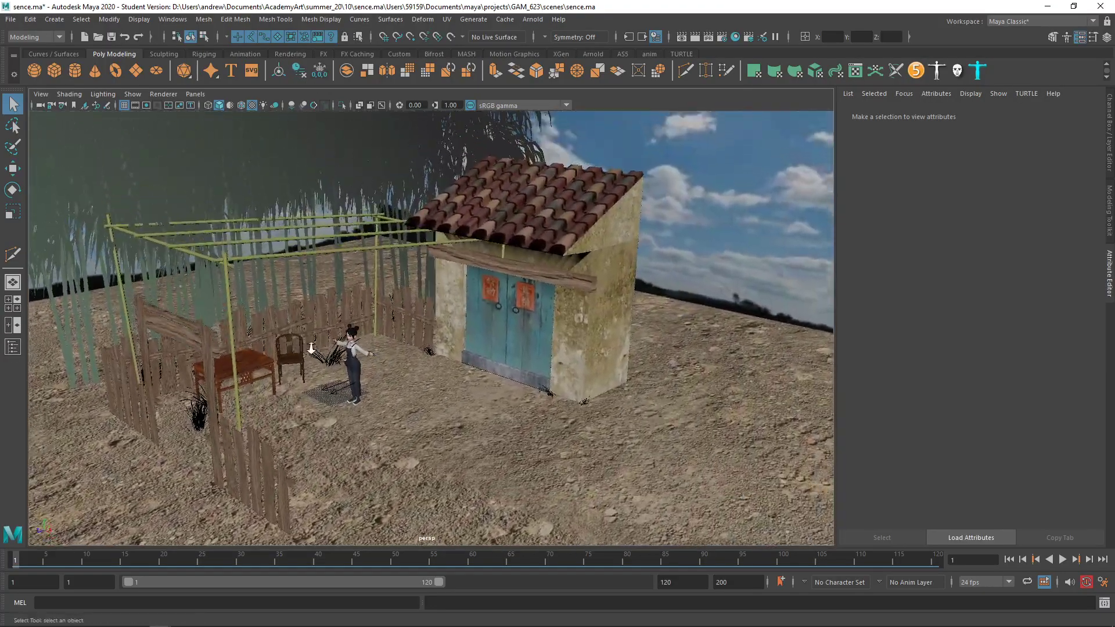
alt+right_drag(310, 350, 557, 340)
scroll(558, 345, down, 3)
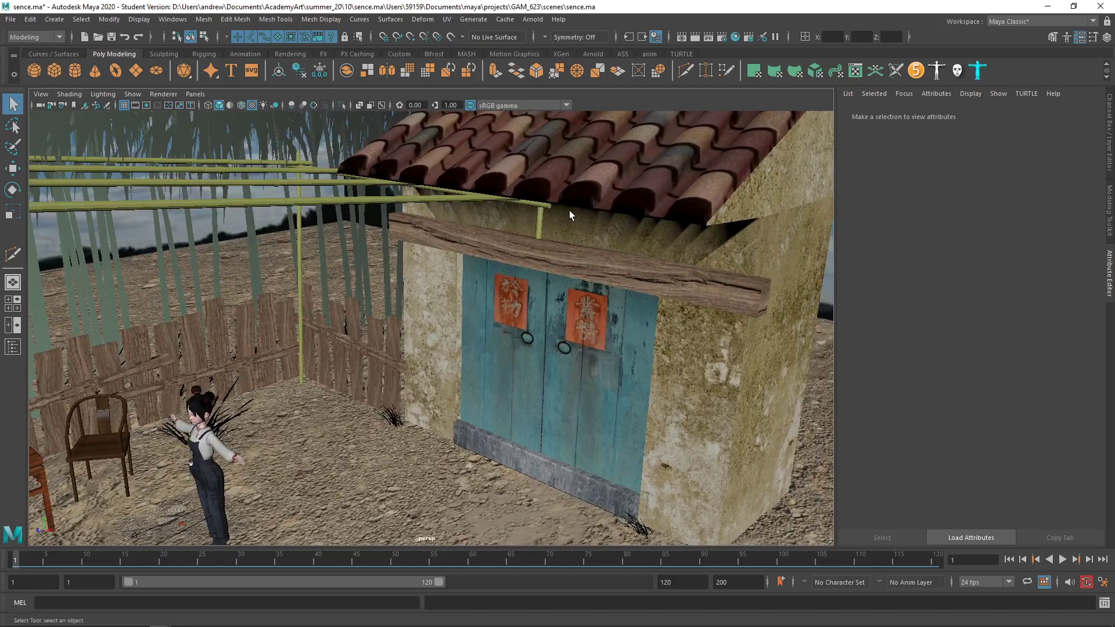
click(574, 210)
alt+drag(589, 316, 644, 357)
click(592, 345)
click(555, 352)
click(647, 368)
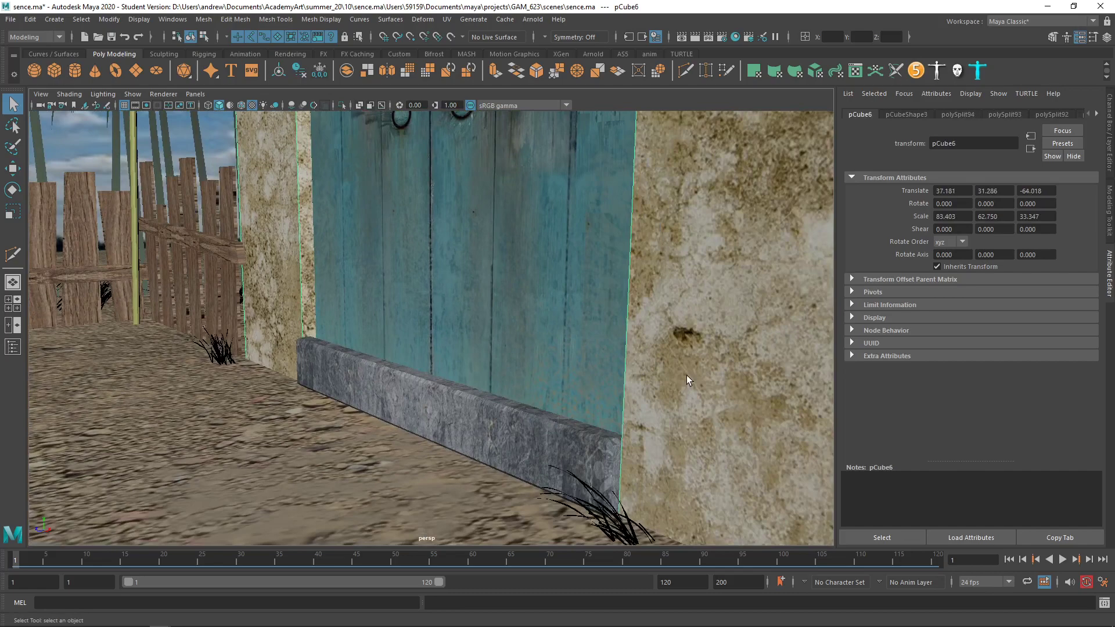
View the house in wireframe, then plain shaded, then textured display mode
alt+right_drag(686, 375, 580, 368)
key(4)
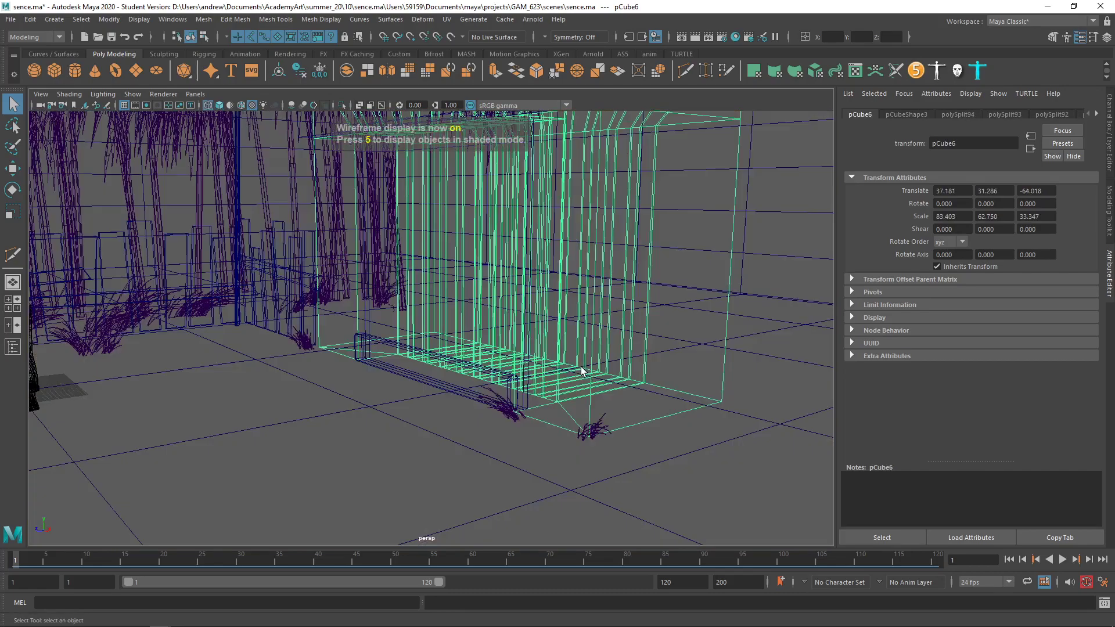
key(5)
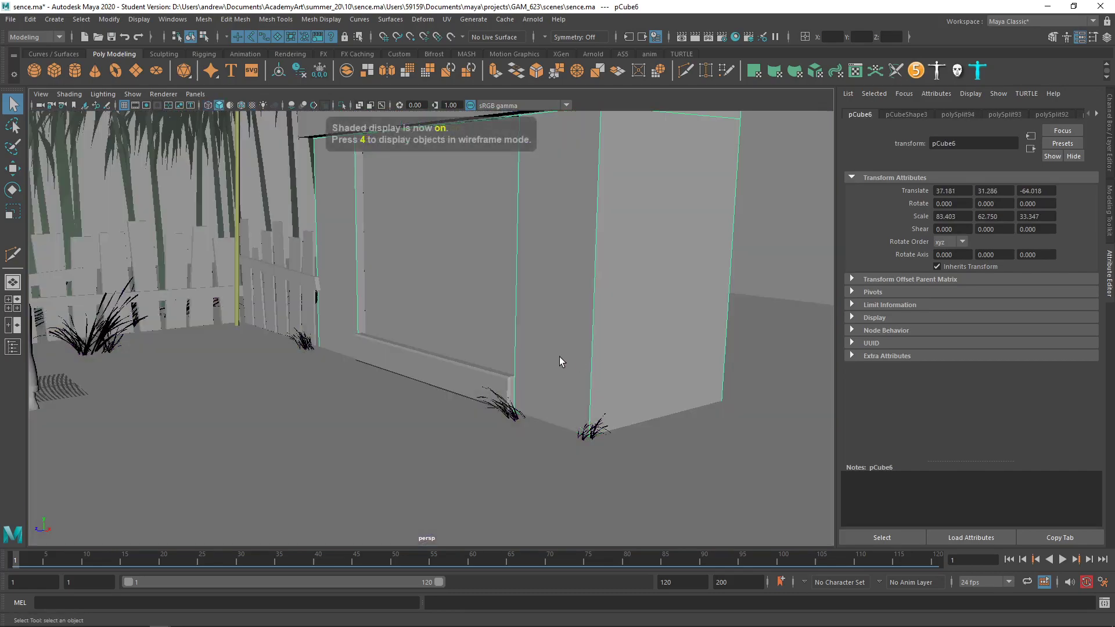
key(6)
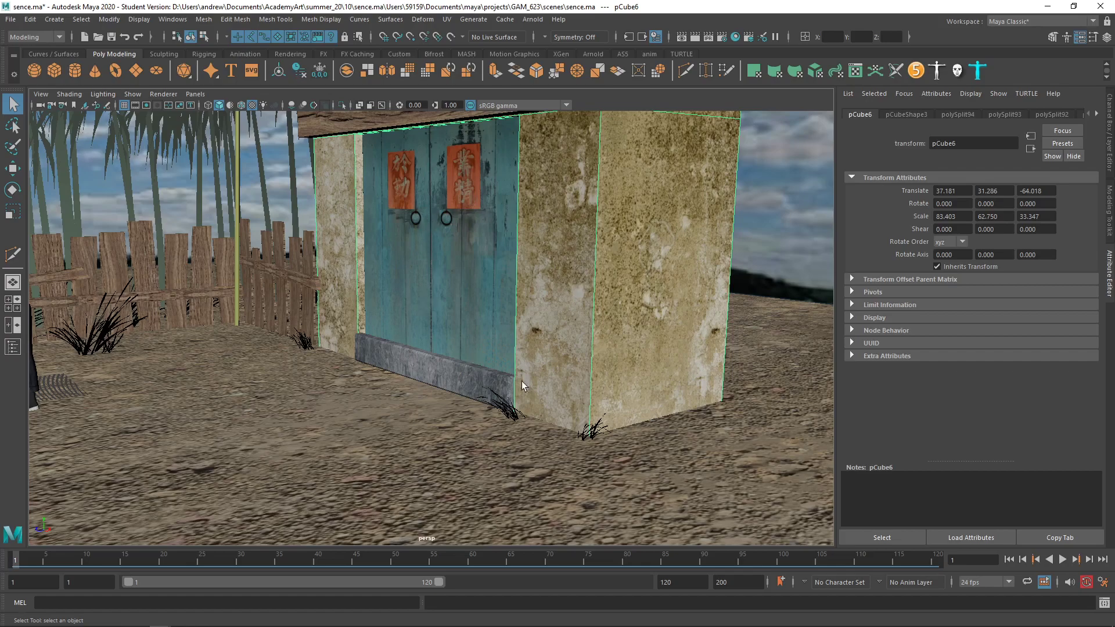
Examine the house front and the stretched wall under the roof overhang, ending with the house mesh selected
alt+drag(488, 334, 508, 334)
alt+middle_drag(608, 349, 594, 350)
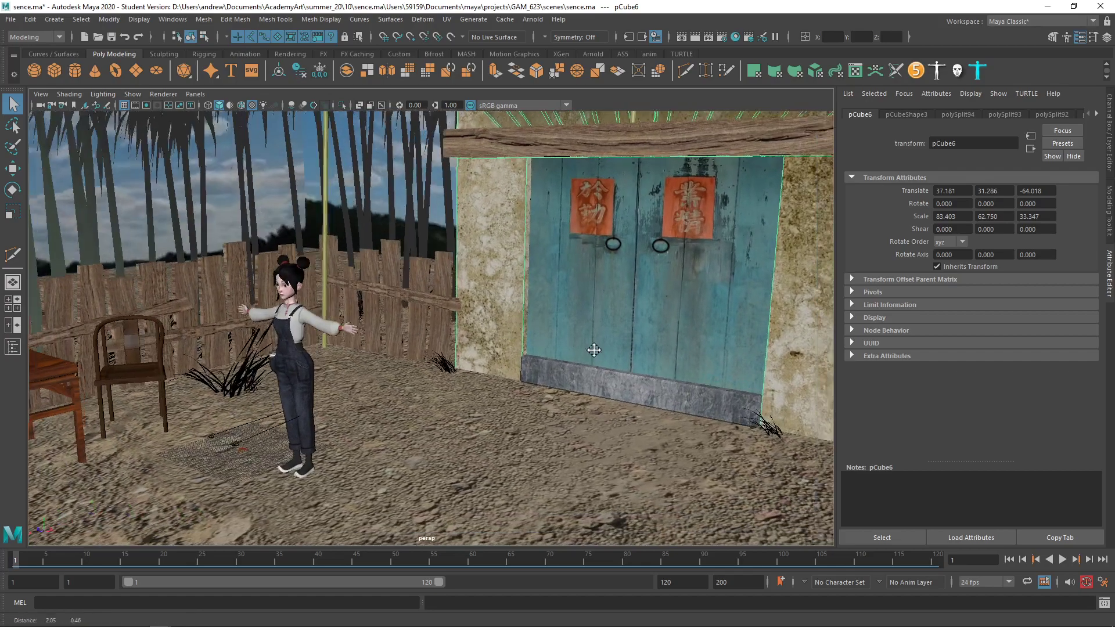
alt+drag(594, 350, 546, 401)
click(826, 302)
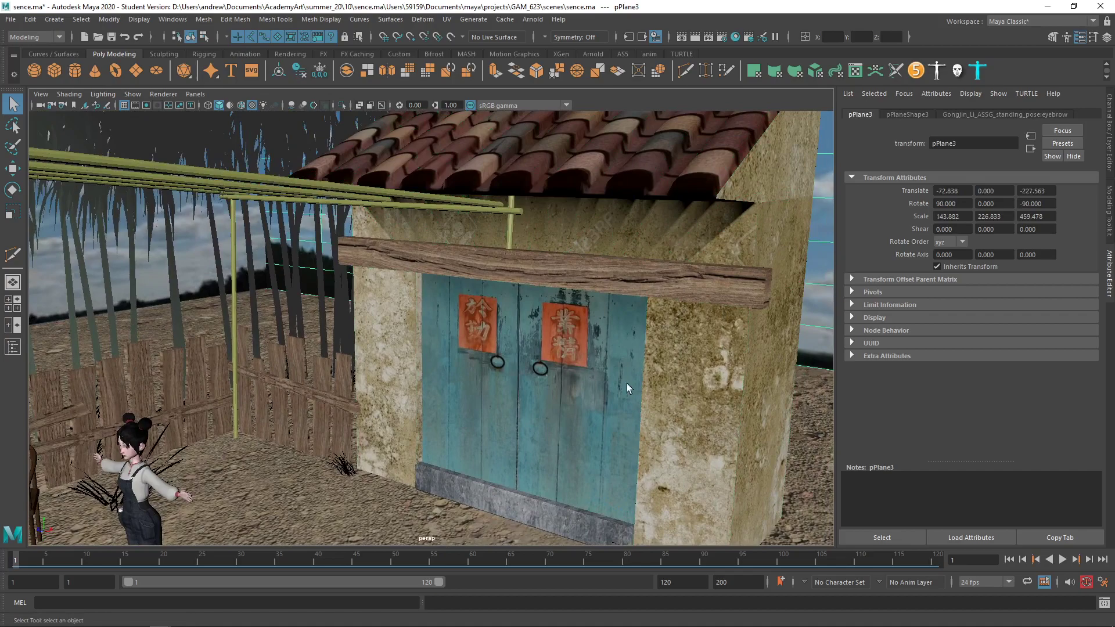
click(609, 213)
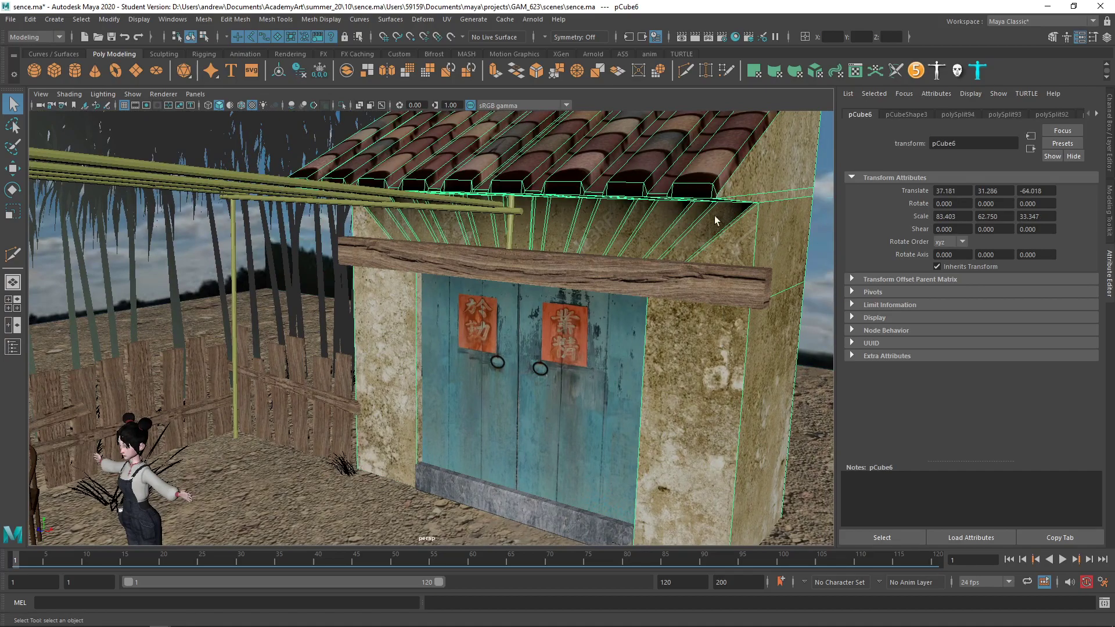
alt+drag(577, 289, 734, 281)
click(734, 281)
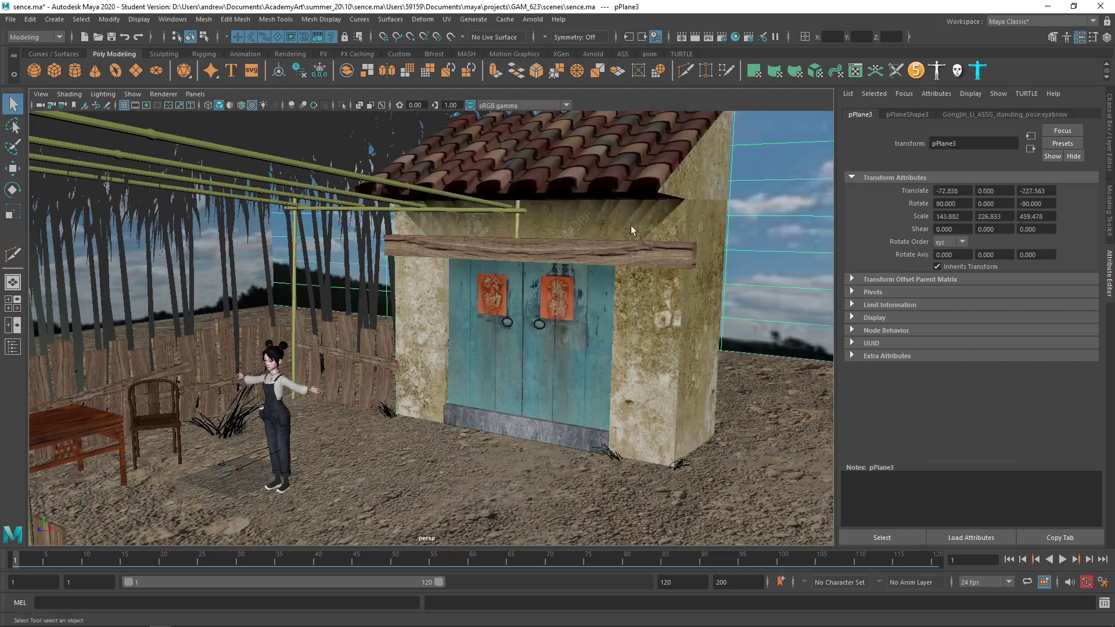
click(562, 231)
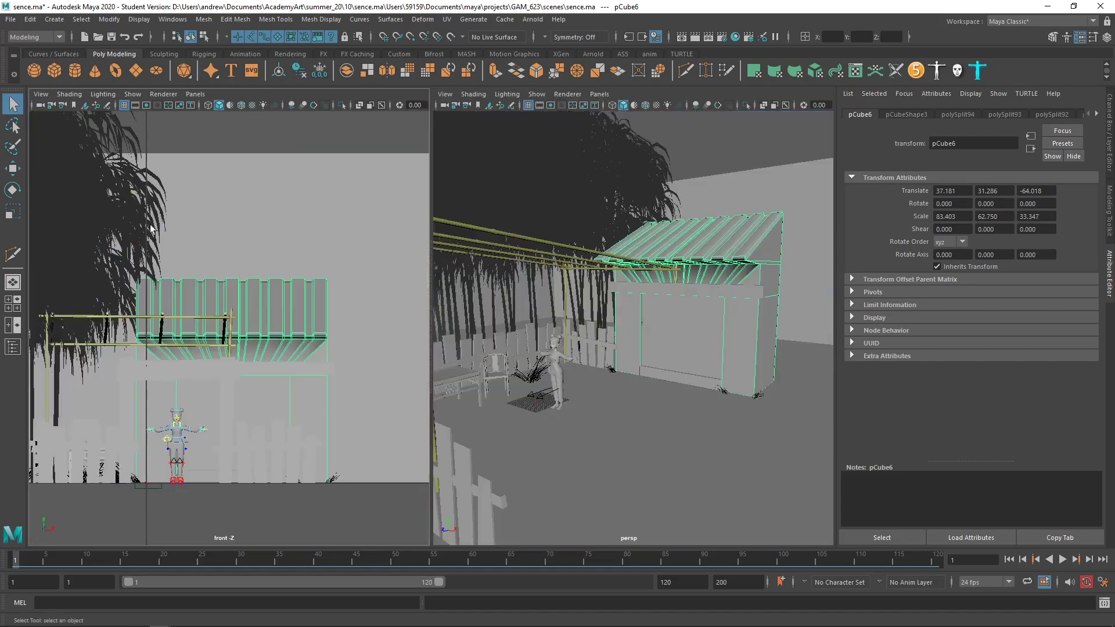
Split the workspace into two side-by-side views and show the UV Editor beside the perspective view
click(13, 325)
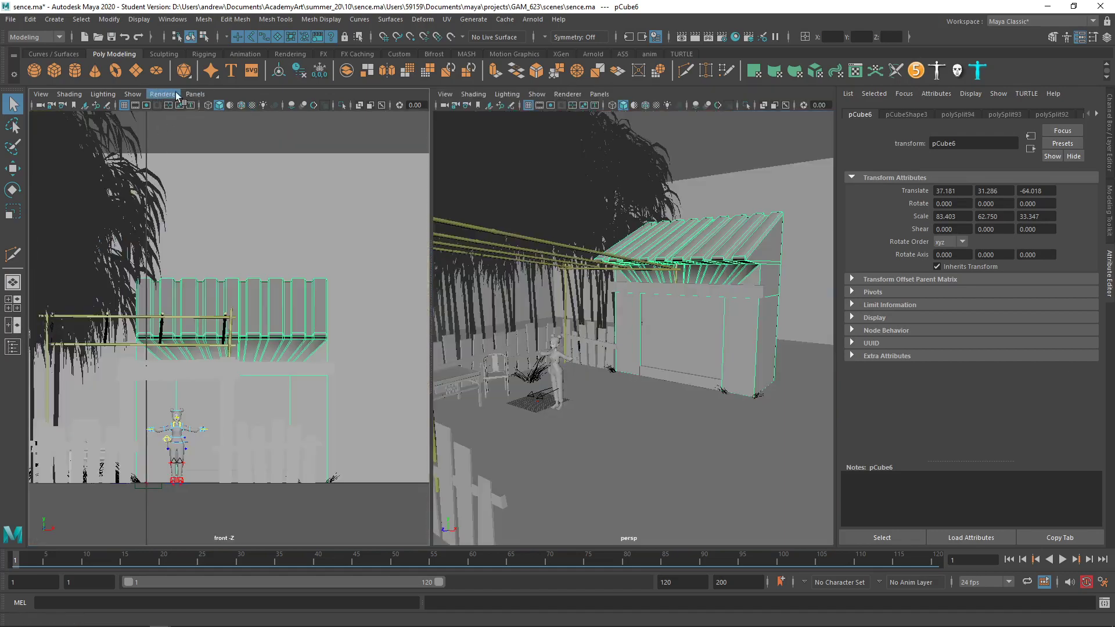
click(195, 94)
mouse_move(285, 154)
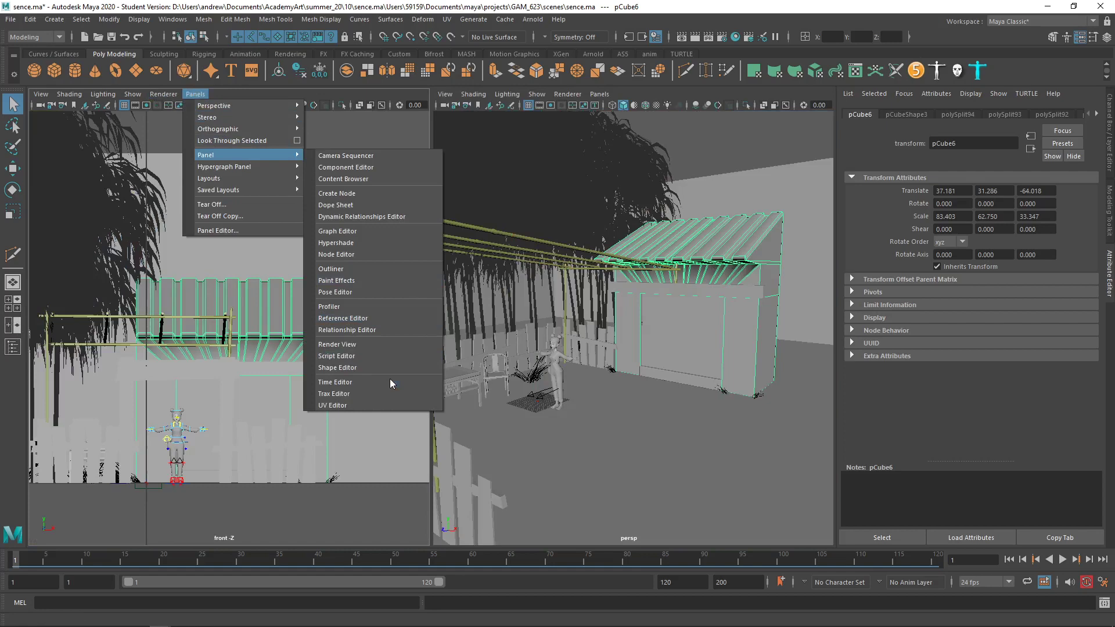
click(390, 405)
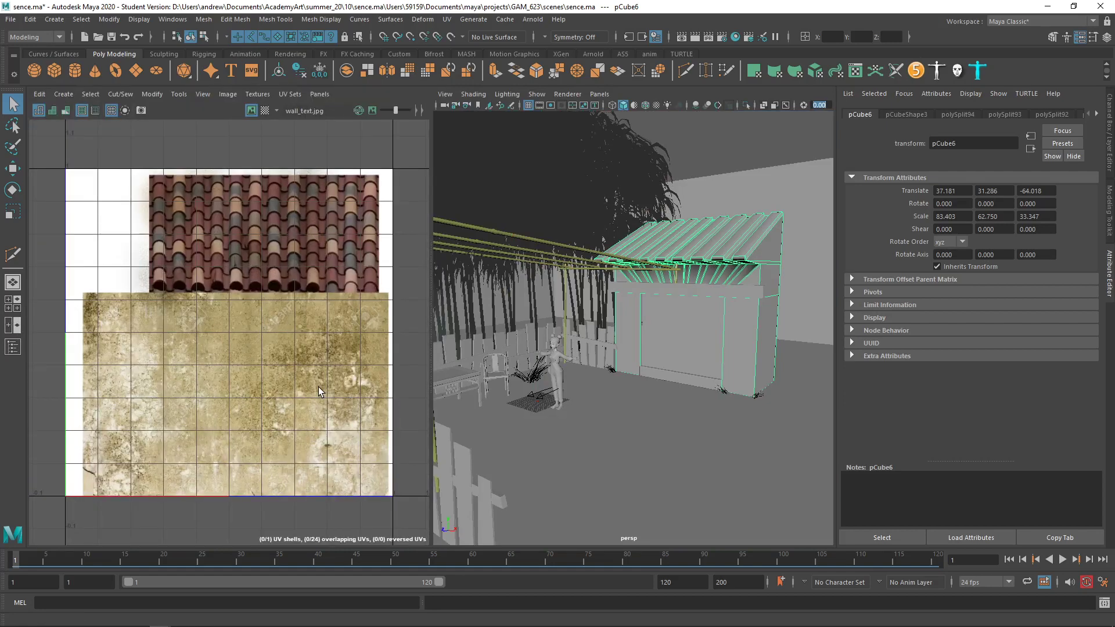
key(w)
drag(712, 381, 938, 490)
key(ctrl+z)
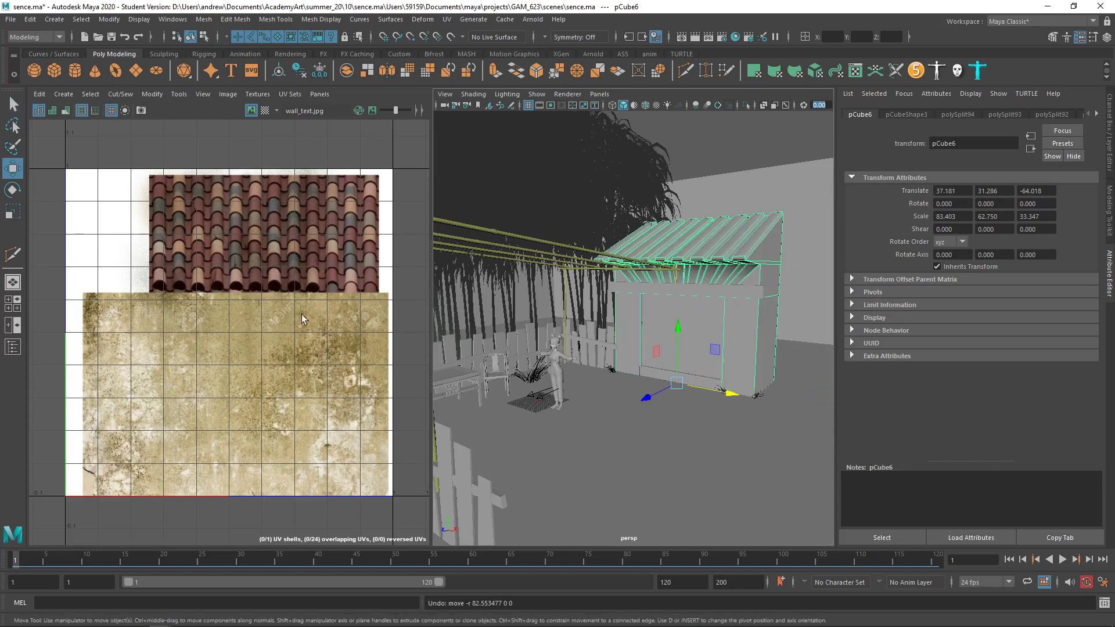
Display the house's UVs over the wall texture and select the UV shell of its front wall
click(264, 308)
click(709, 265)
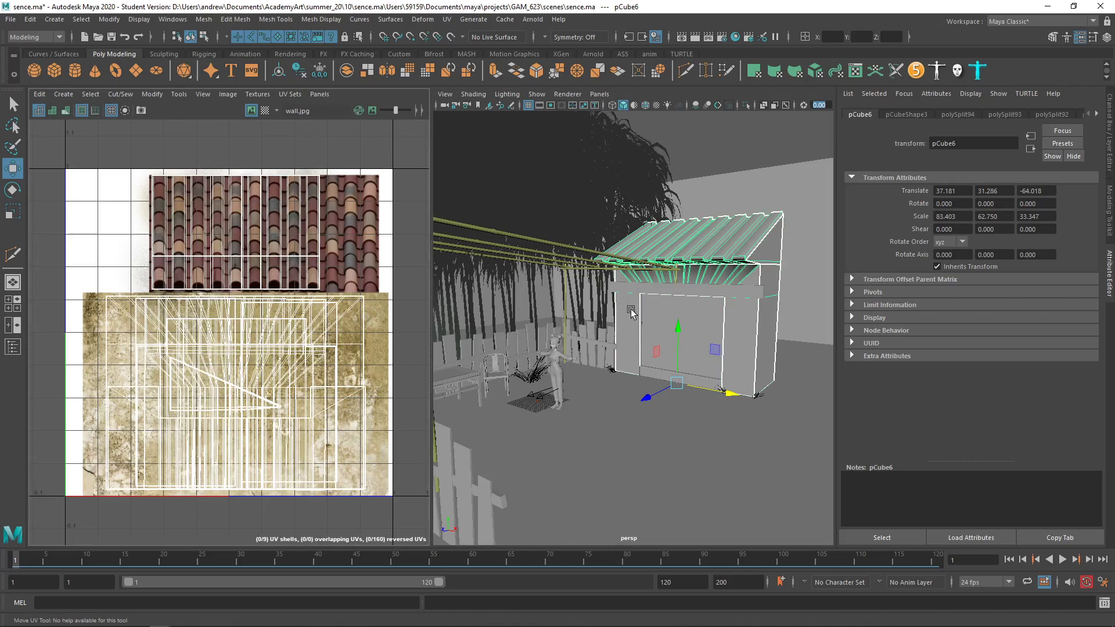
click(642, 419)
key(ctrl+z)
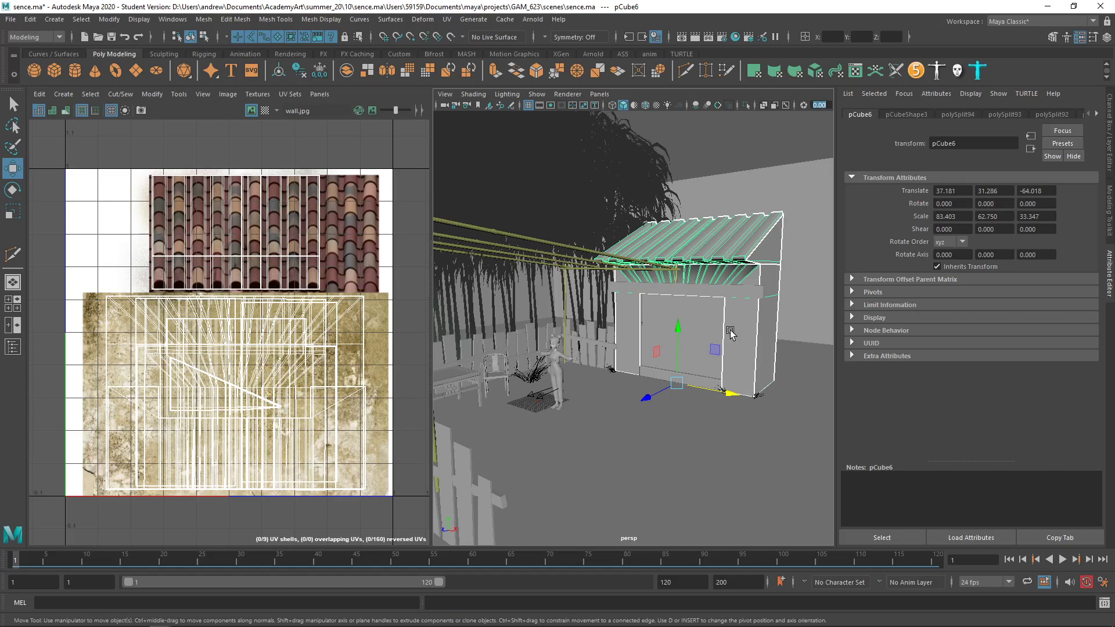
right_click(688, 227)
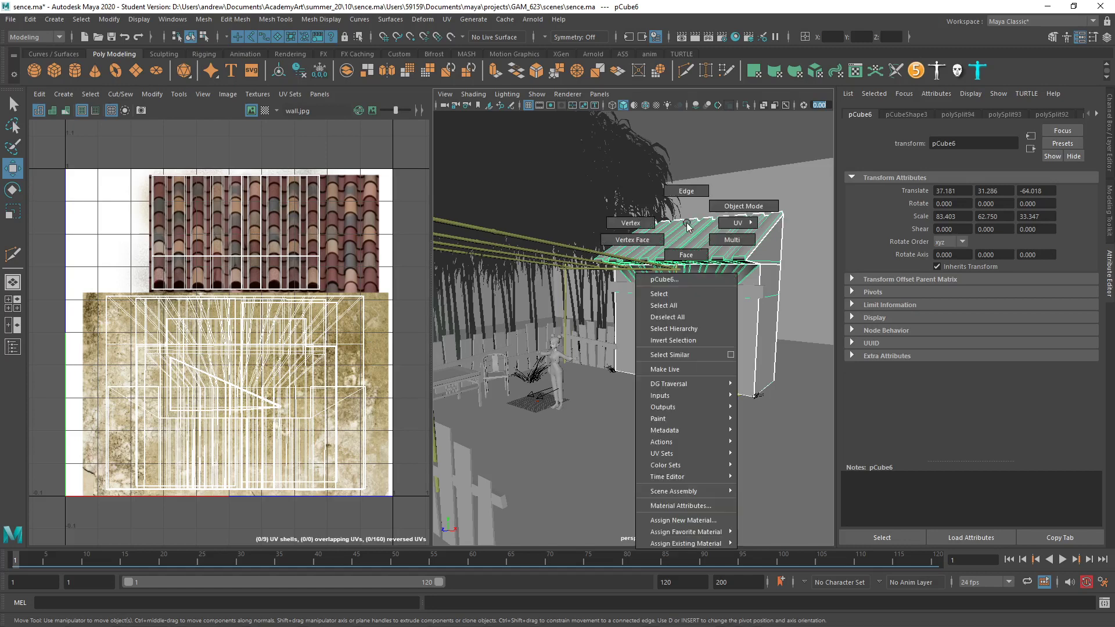
right_drag(703, 228, 737, 223)
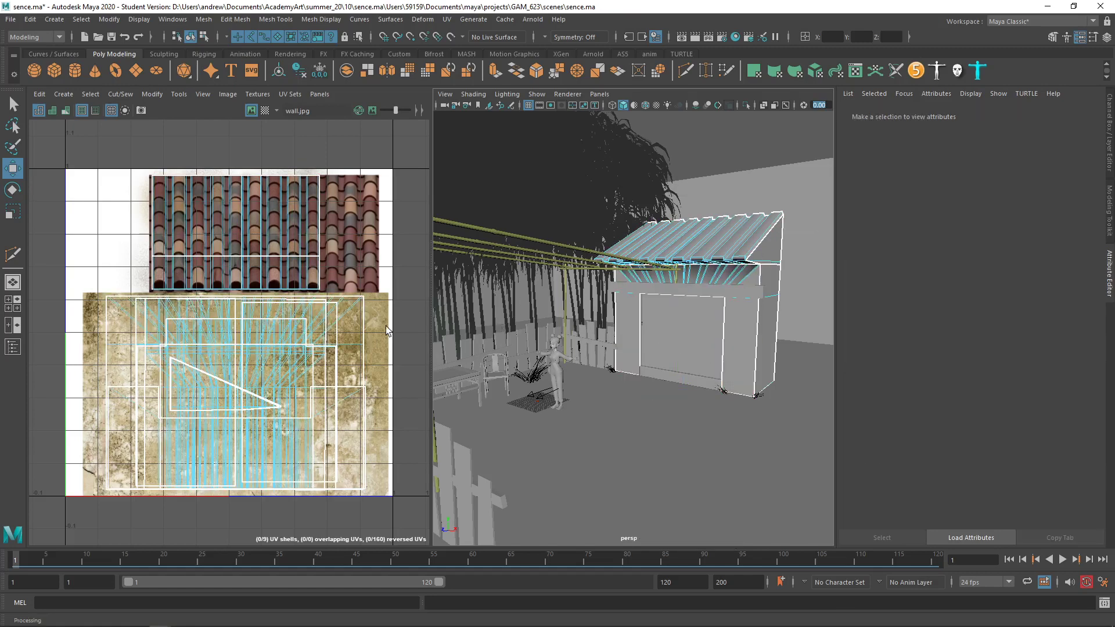
click(331, 364)
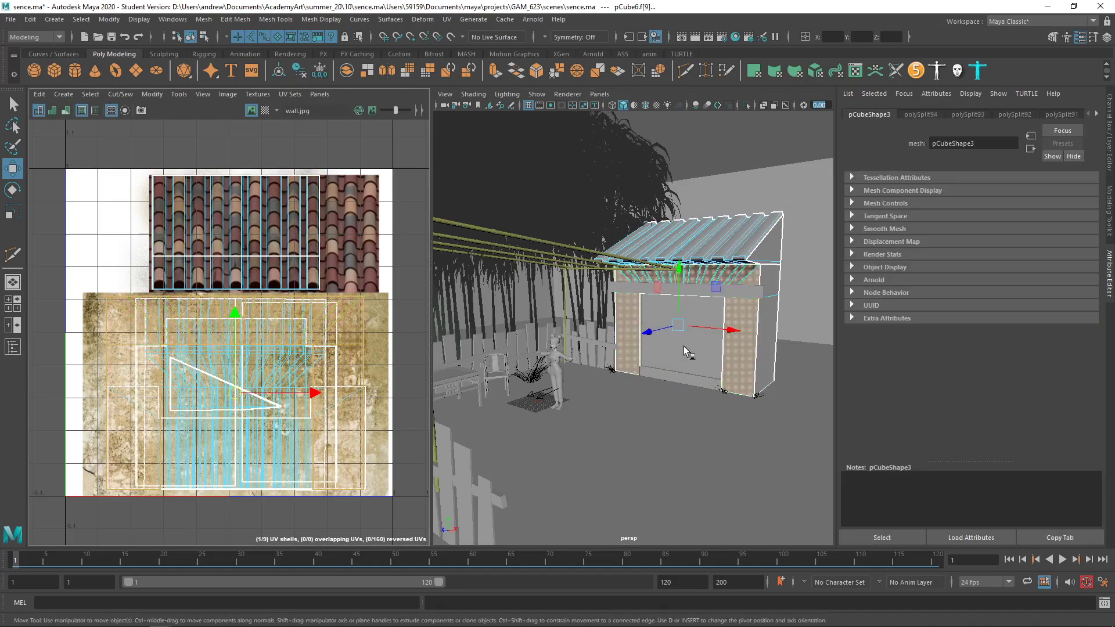
alt+drag(730, 332, 691, 340)
key(ctrl+z)
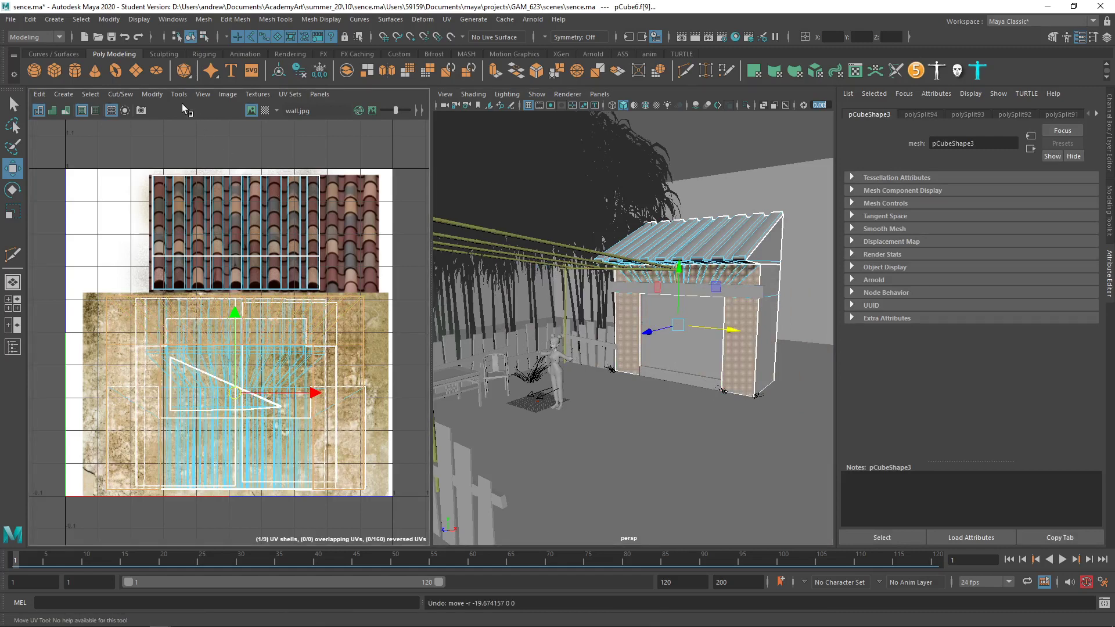
key(ctrl+z)
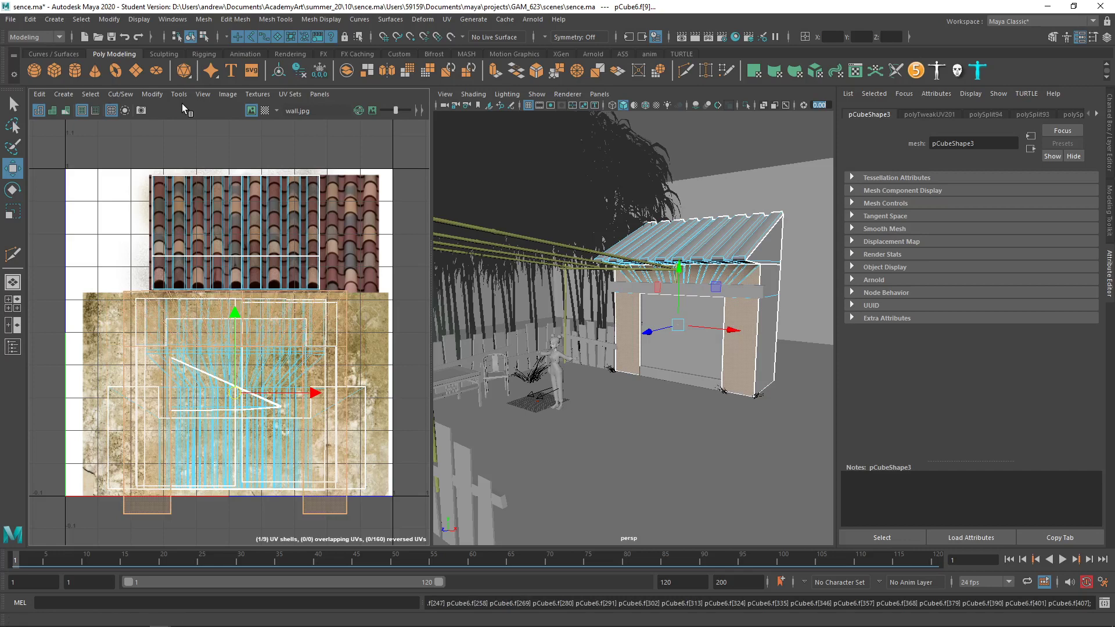
Scale the front wall's UV shell uniformly and show textures in the perspective view to check the wall
key(r)
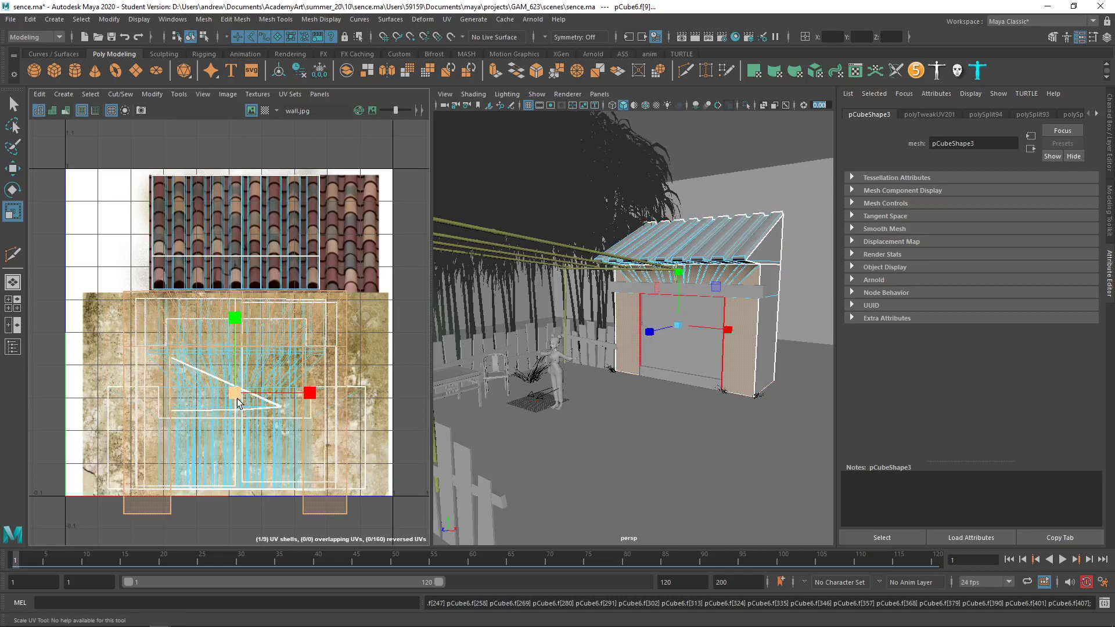
drag(237, 398, 224, 400)
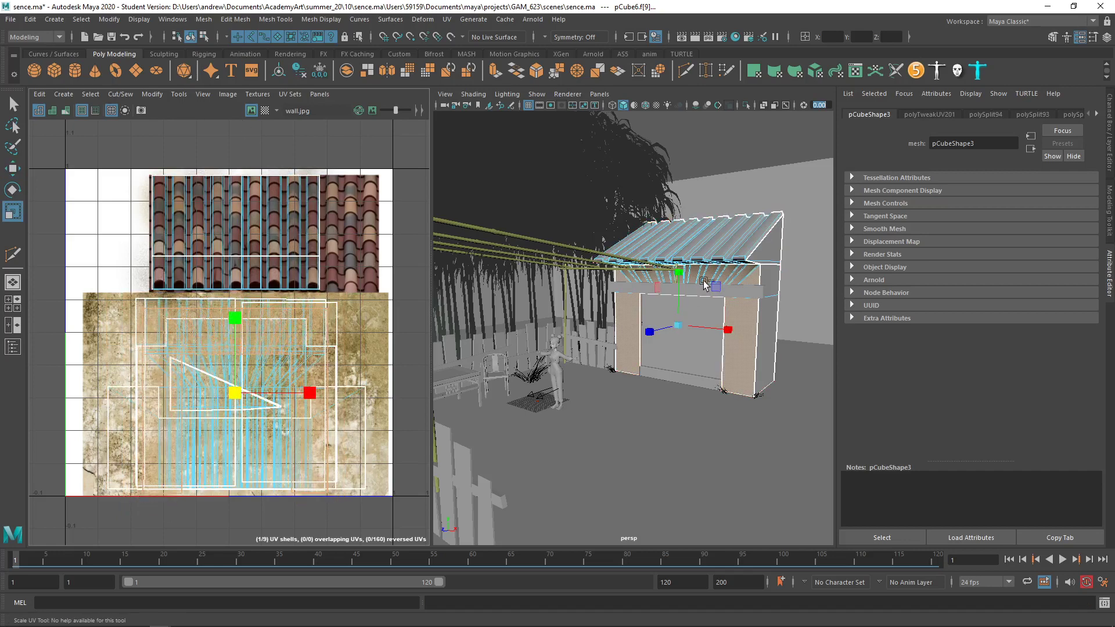
key(6)
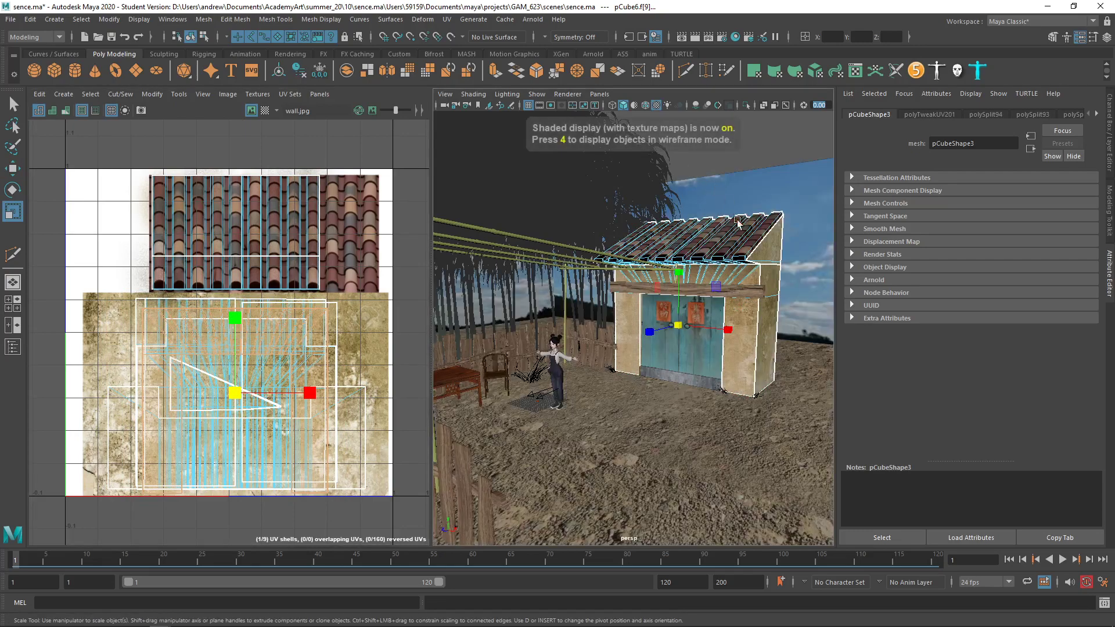
scroll(687, 322, up, 10)
alt+drag(687, 322, 668, 335)
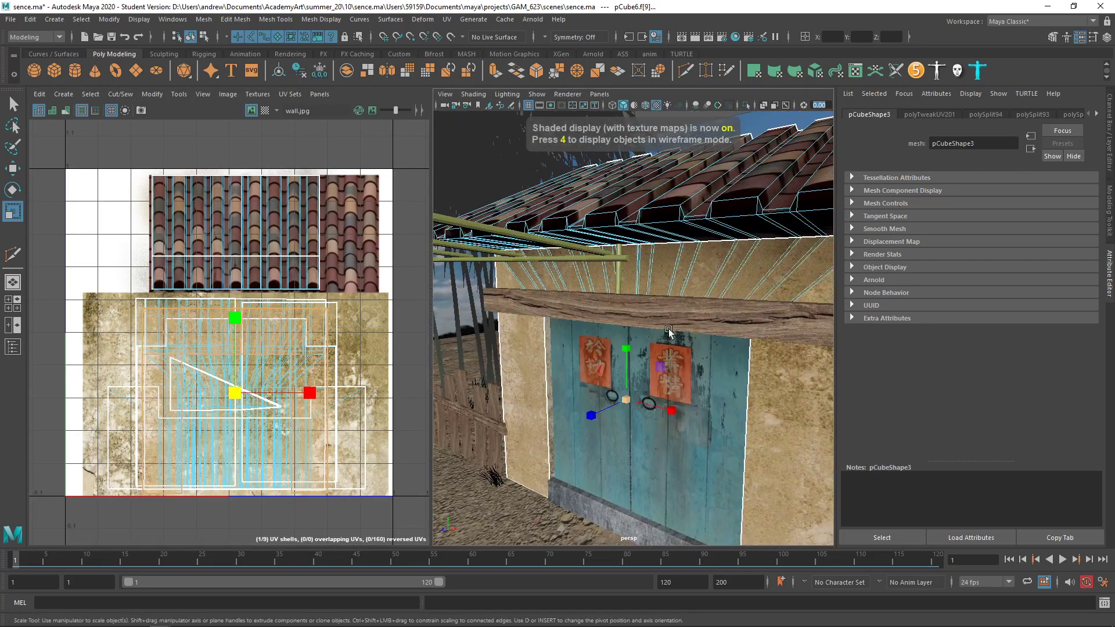
Return the house to object mode, inspect its roof and overhang, and reselect the house mesh
right_drag(691, 276, 748, 257)
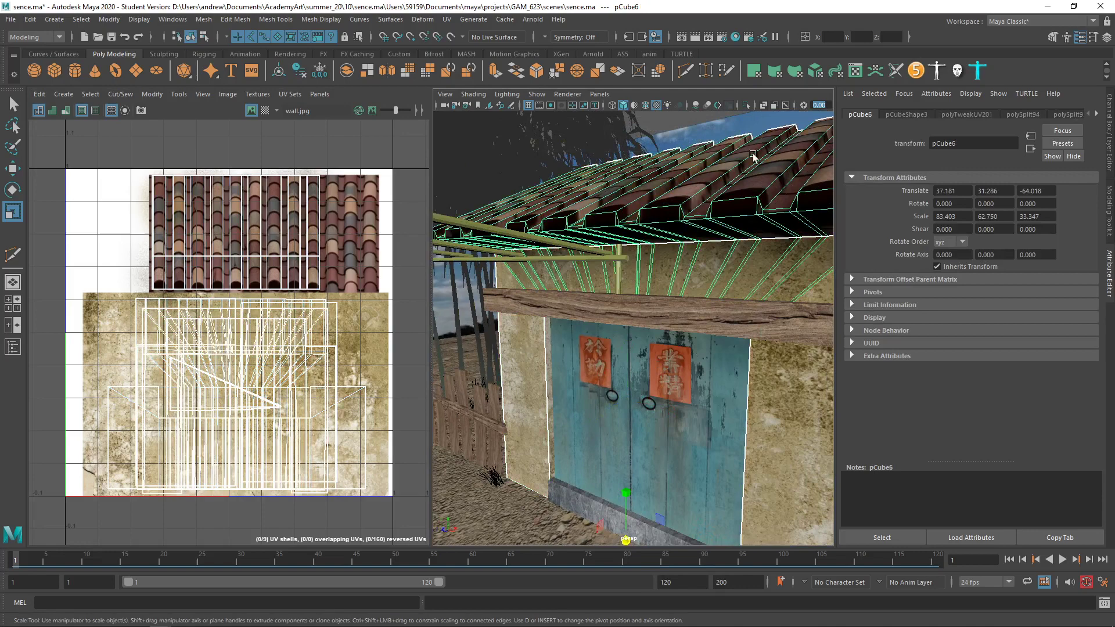
scroll(742, 146, down, 6)
click(736, 150)
alt+drag(734, 156, 758, 160)
alt+drag(643, 162, 787, 246)
scroll(624, 203, up, 3)
scroll(594, 237, up, 2)
click(689, 253)
click(787, 247)
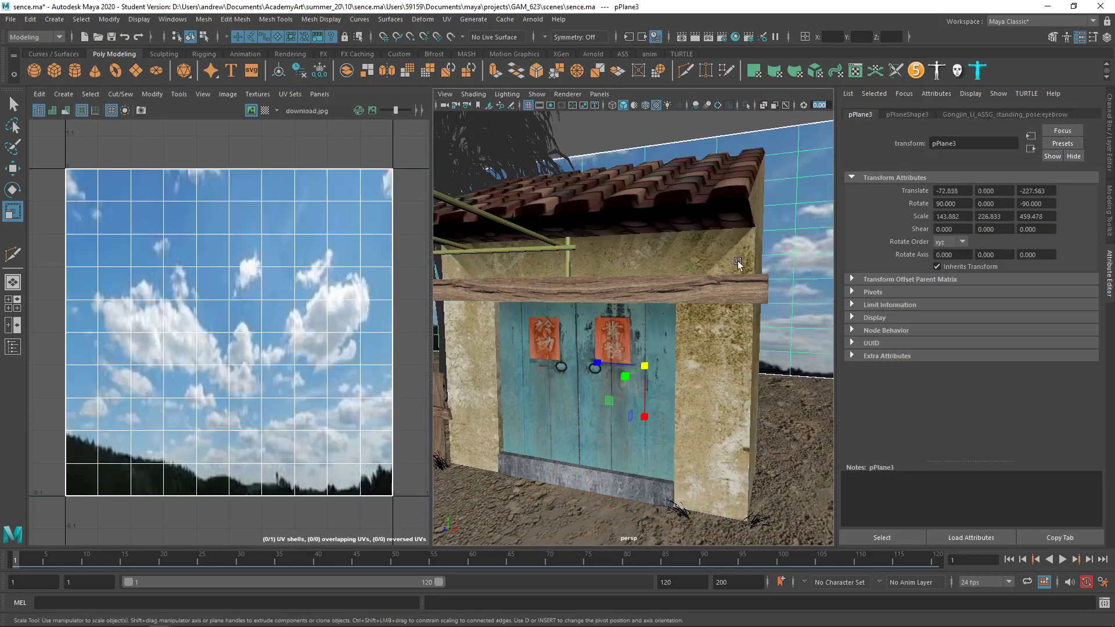
click(729, 259)
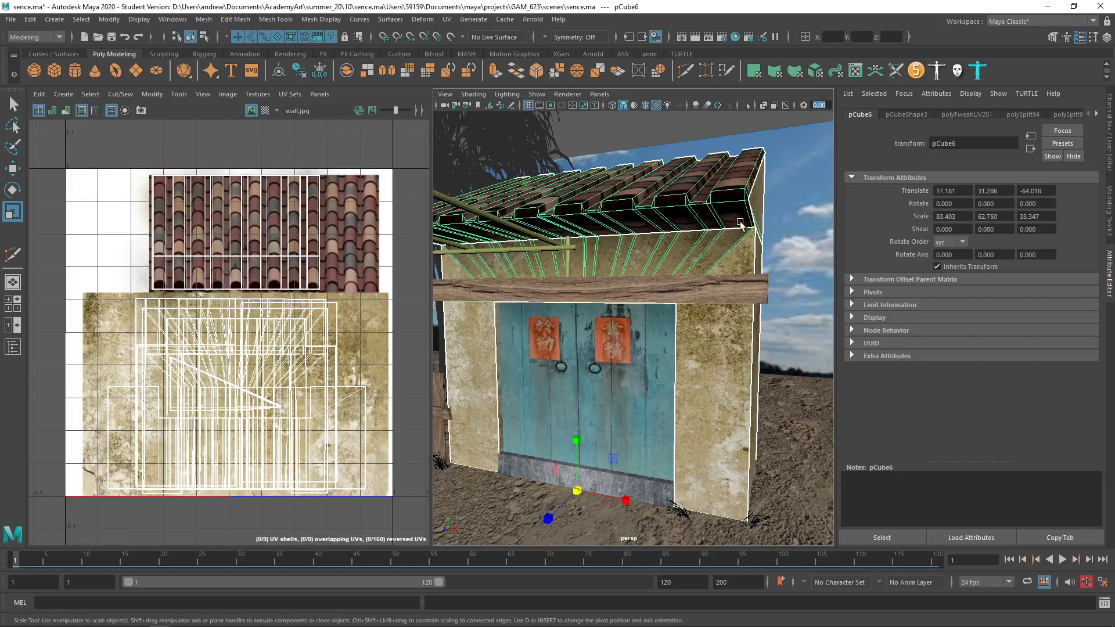
Select the UV shells of the tiled roof and the triangular side gable together on the house mesh
right_click(699, 207)
right_drag(699, 204, 736, 227)
click(710, 193)
alt+drag(735, 266, 756, 273)
click(709, 274)
shift+click(709, 274)
key(alt+shift)
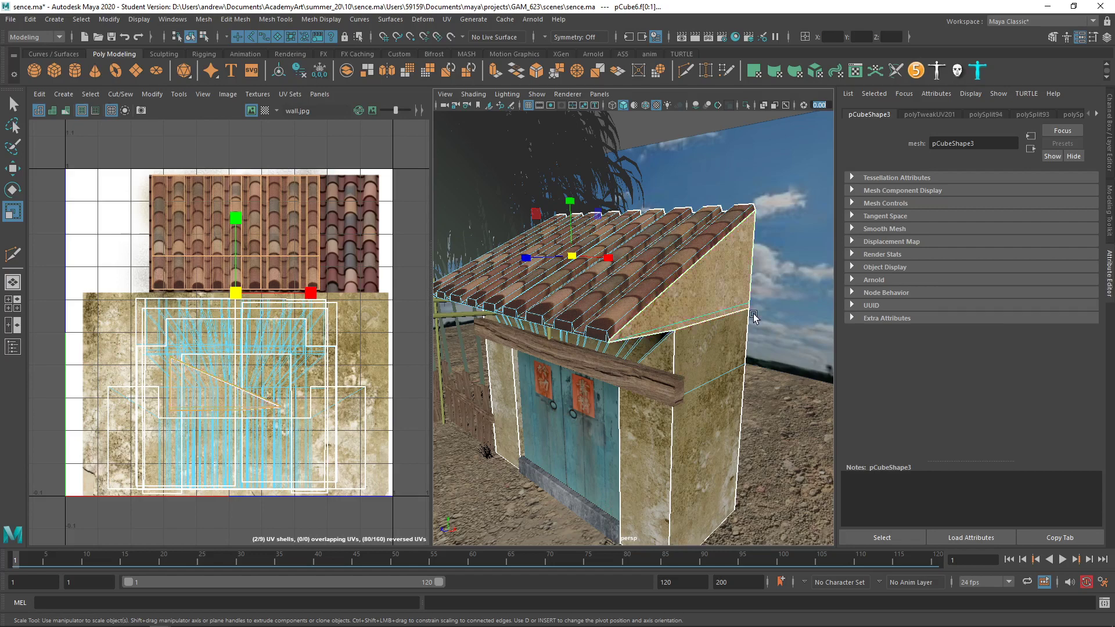
Add the opposite triangular side gable to the selected roof and gable UV shells of the house mesh
alt+drag(754, 314, 673, 290)
click(627, 276)
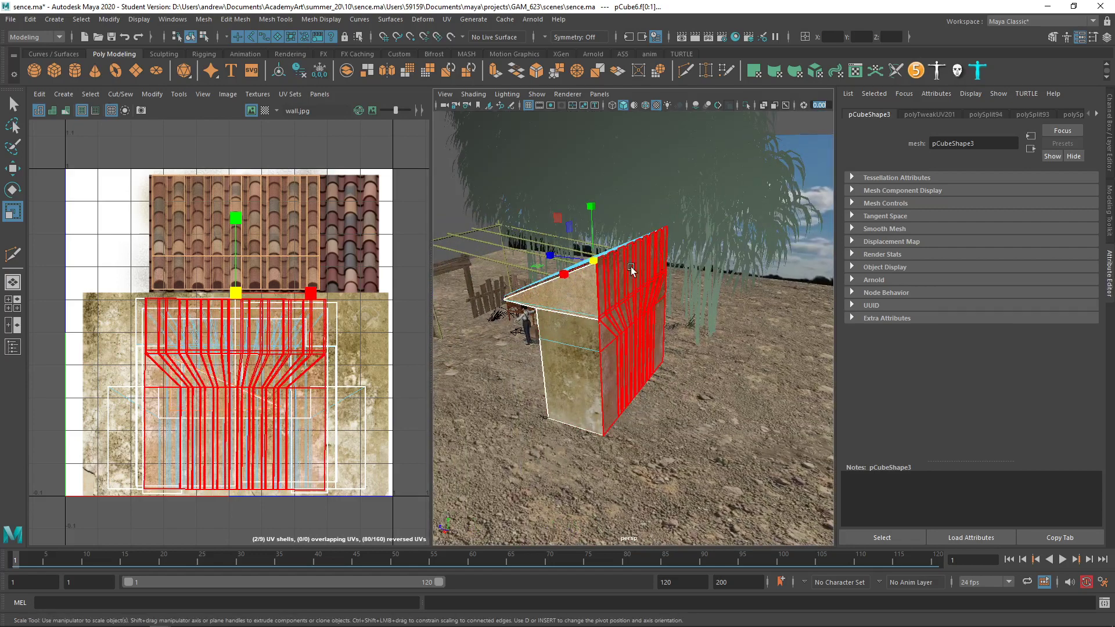
click(552, 354)
click(598, 351)
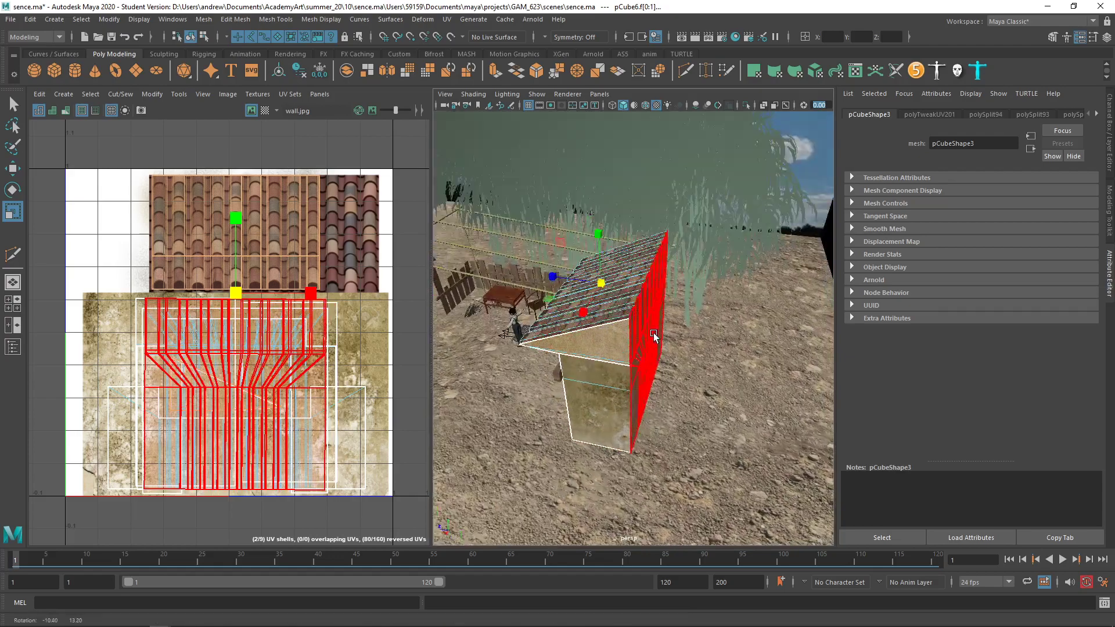
alt+drag(653, 332, 852, 306)
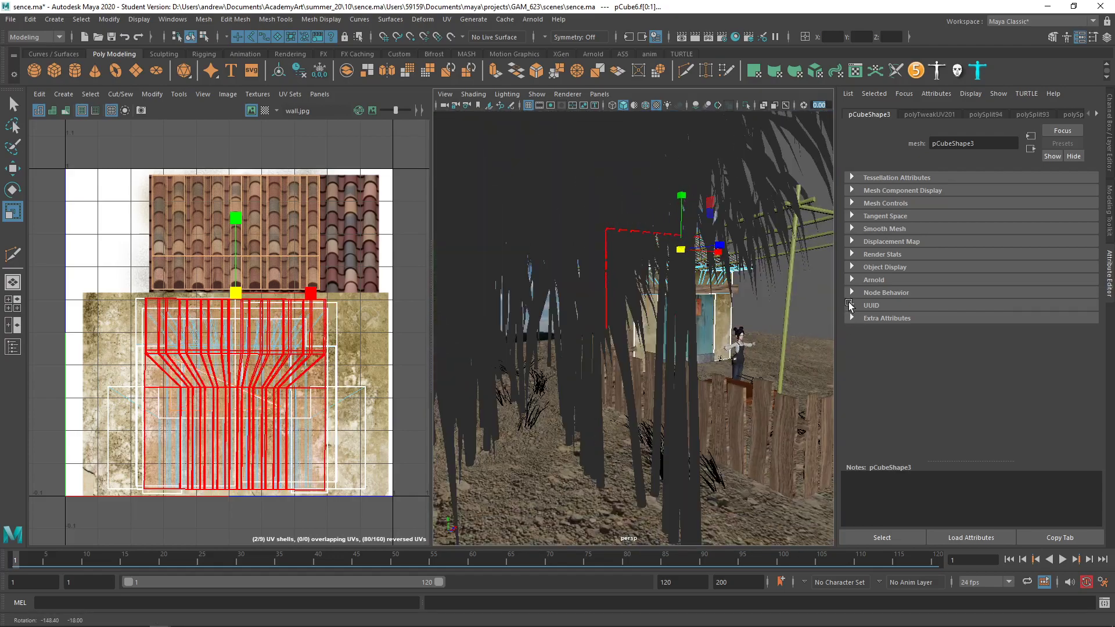
alt+right_drag(732, 316, 910, 323)
alt+middle_drag(688, 308, 662, 442)
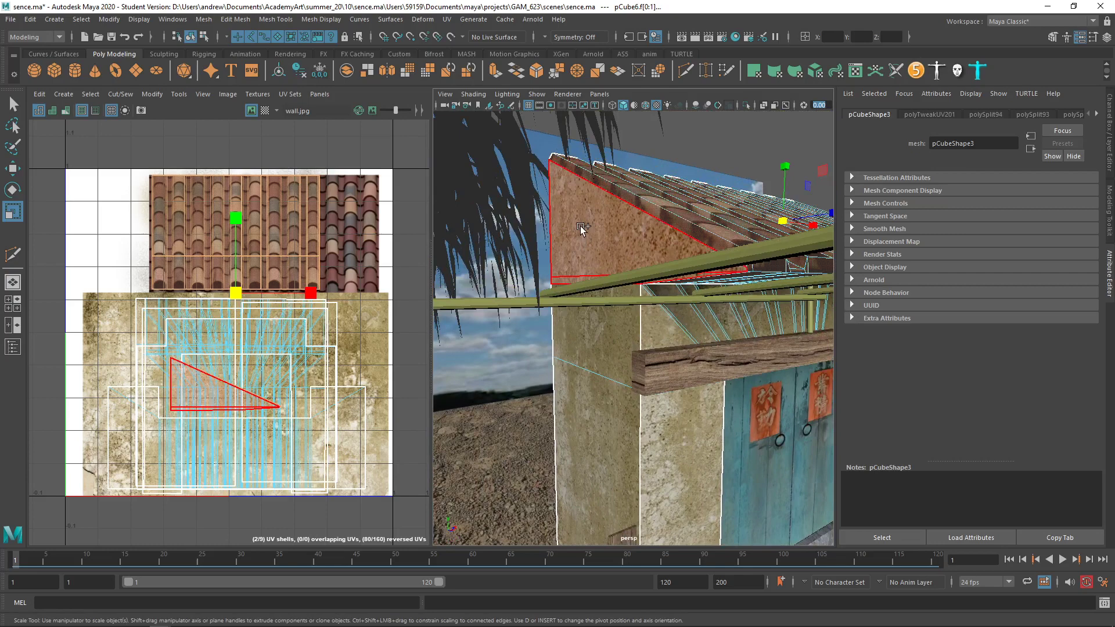
alt+drag(601, 321, 565, 343)
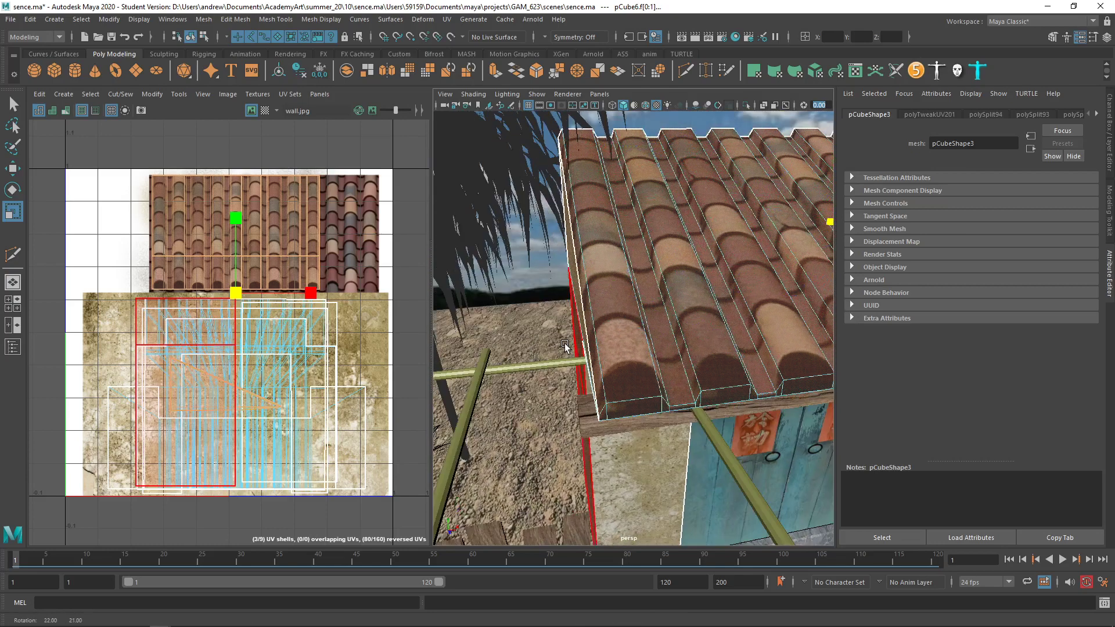
Try to extract the selected roof and gable faces from the house mesh, check the object selection, and undo the extraction
click(202, 19)
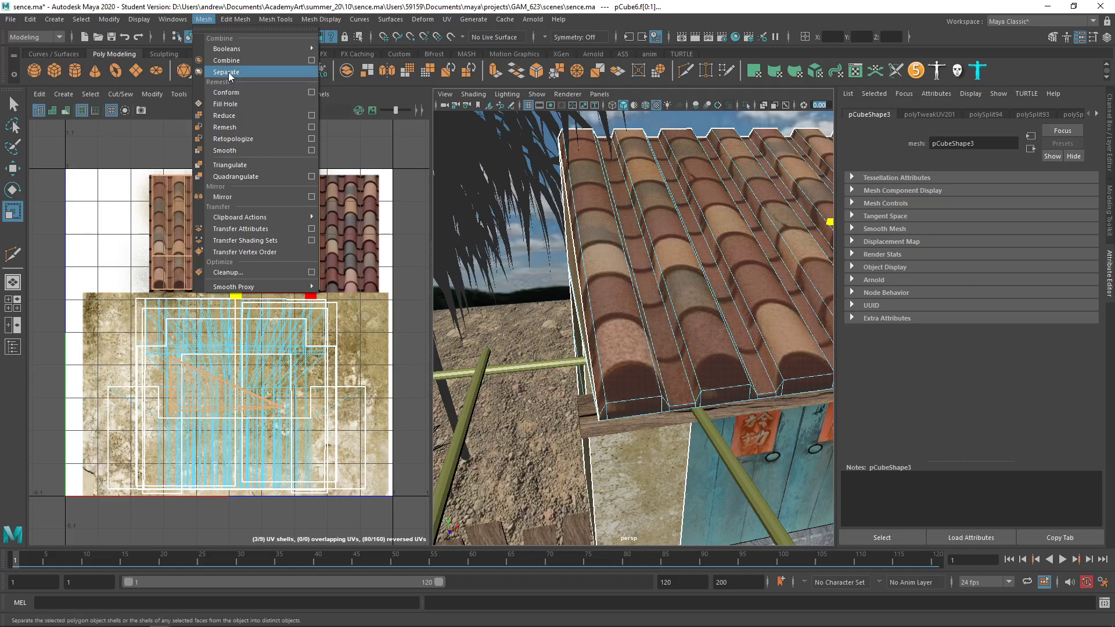
mouse_move(235, 19)
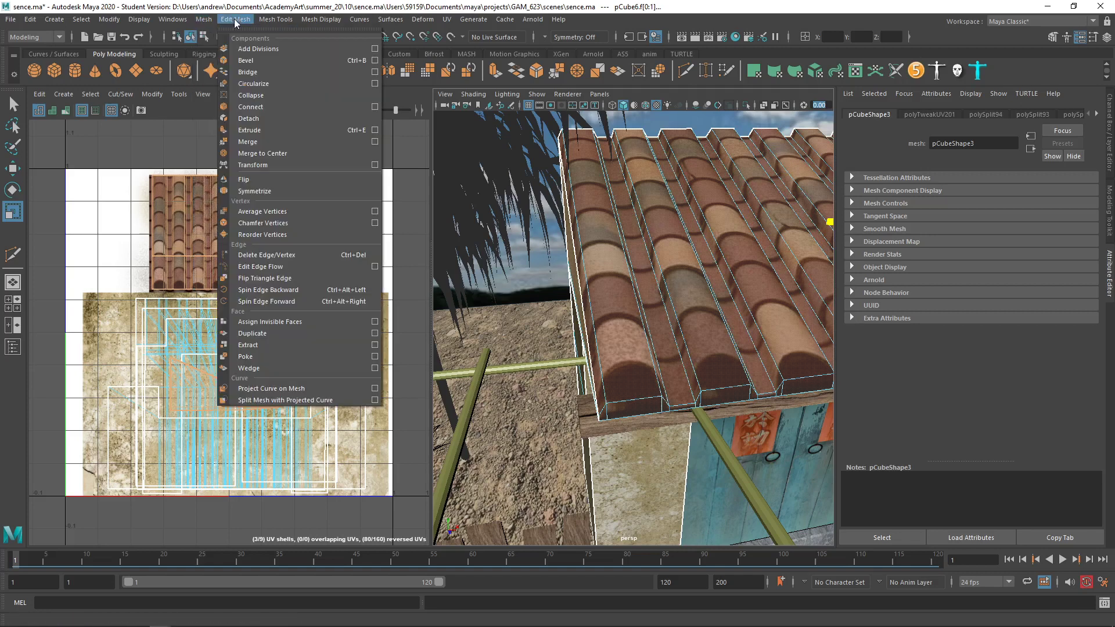
click(295, 345)
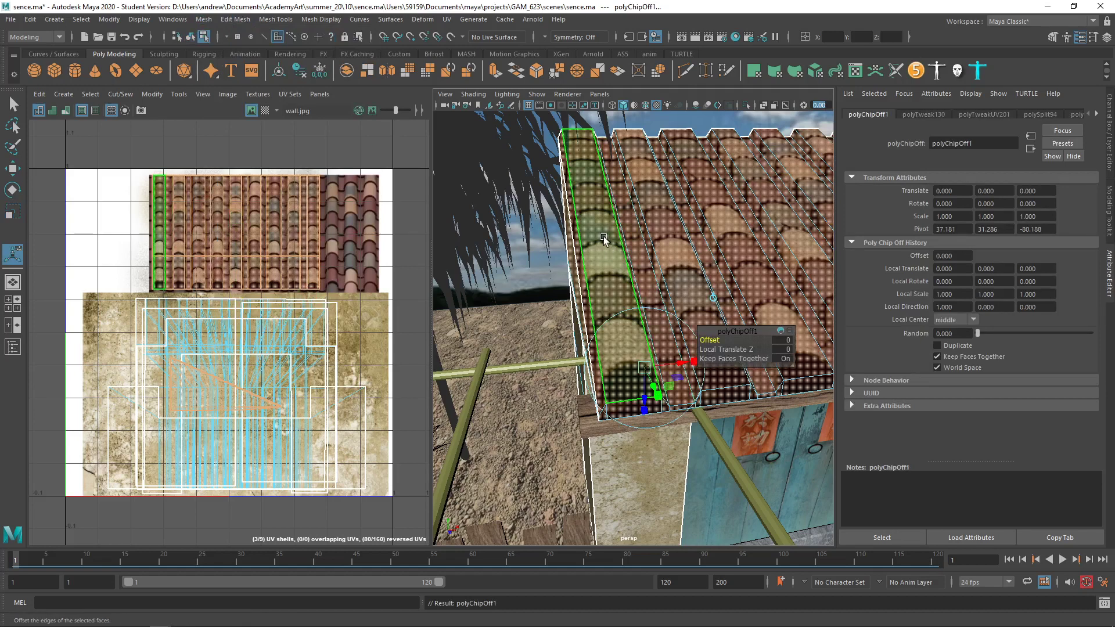
right_drag(604, 240, 615, 226)
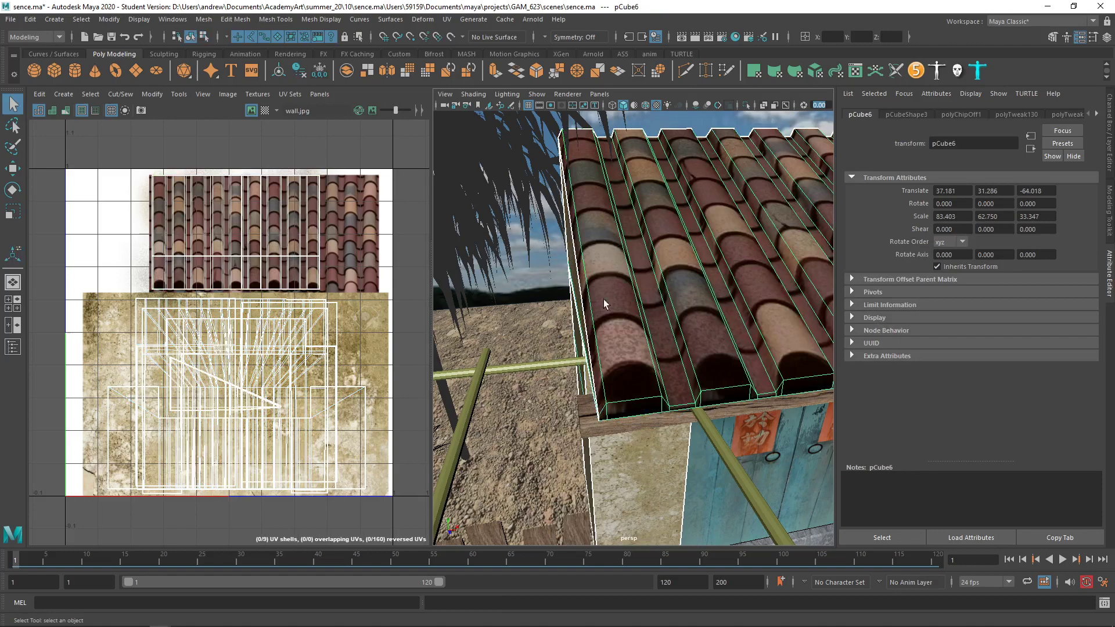
key(ctrl+z)
click(536, 252)
click(607, 250)
key(ctrl+z)
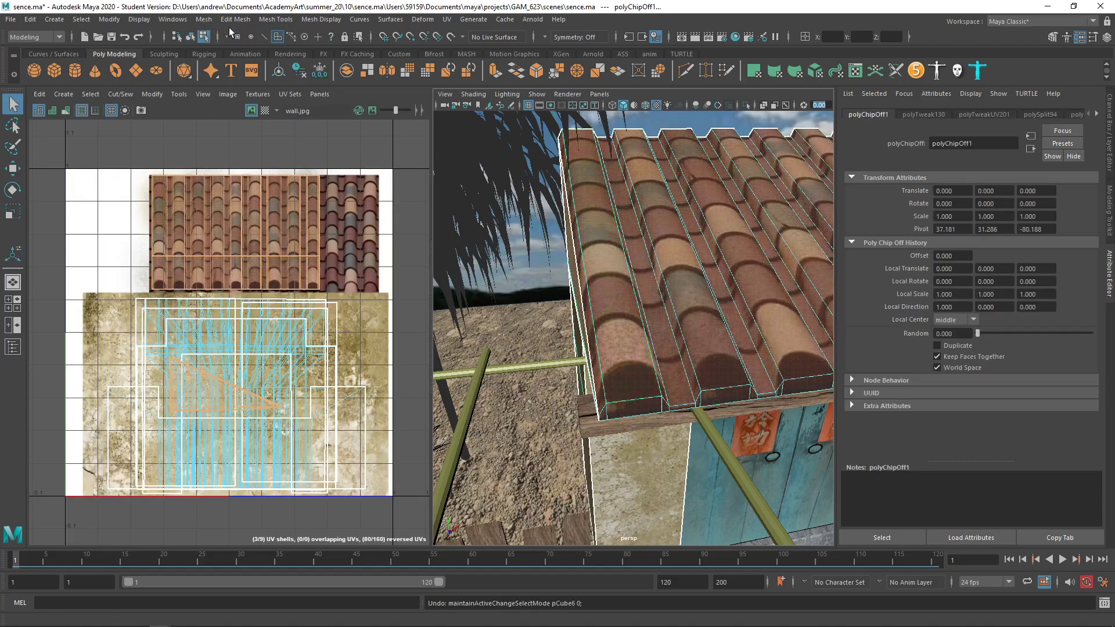
key(ctrl+z)
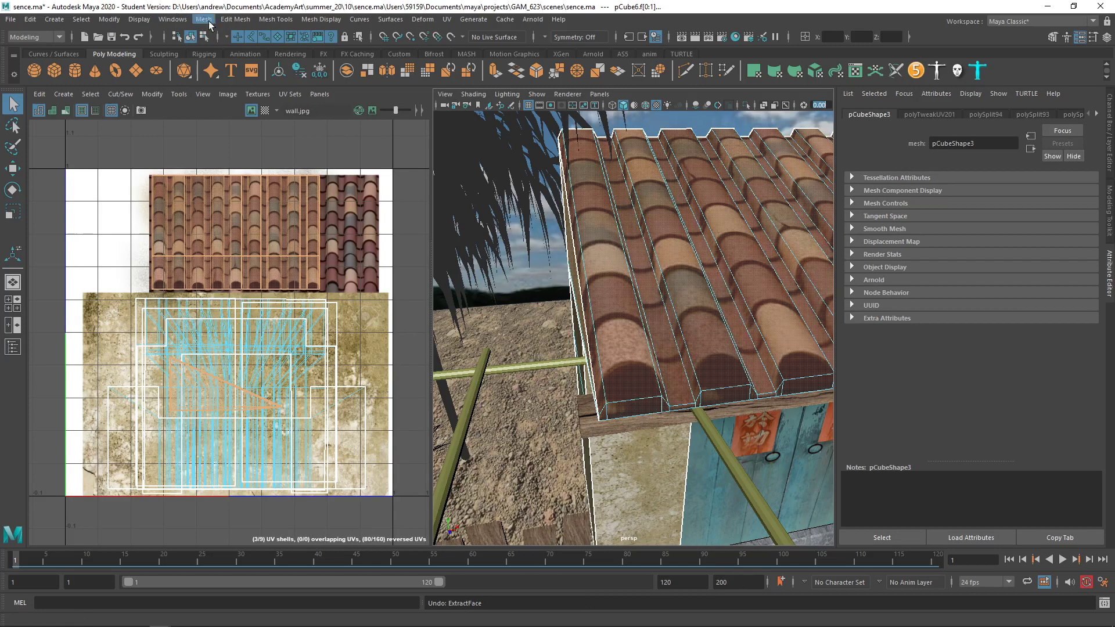
Extract the selected roof and gable faces with Separate extracted faces enabled, and select the detached roof in object mode
click(236, 19)
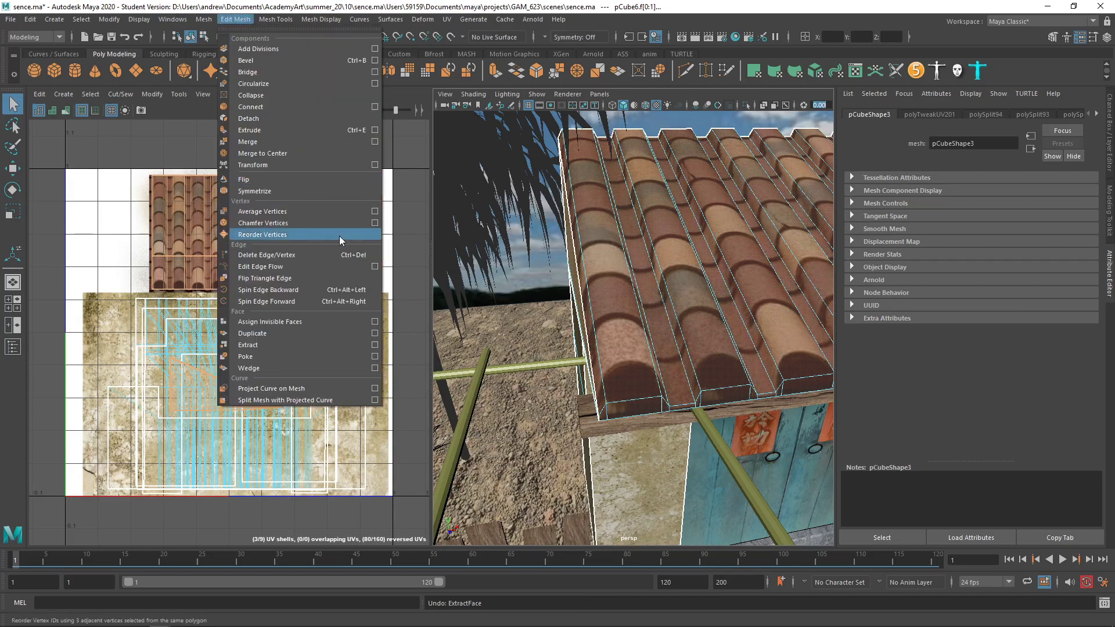
click(377, 345)
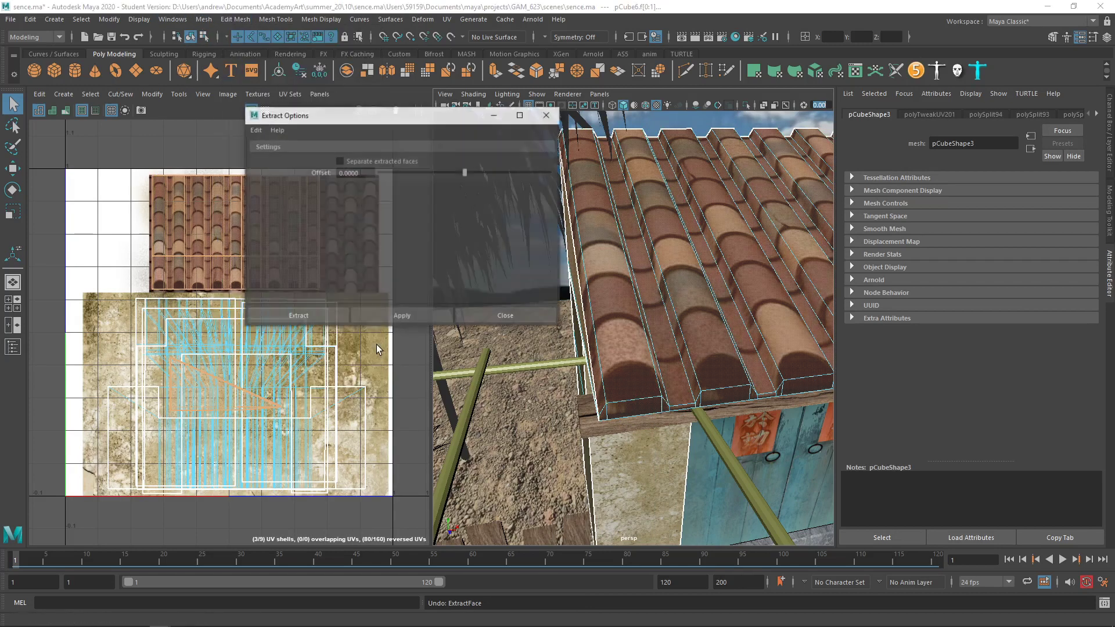
click(379, 160)
click(316, 317)
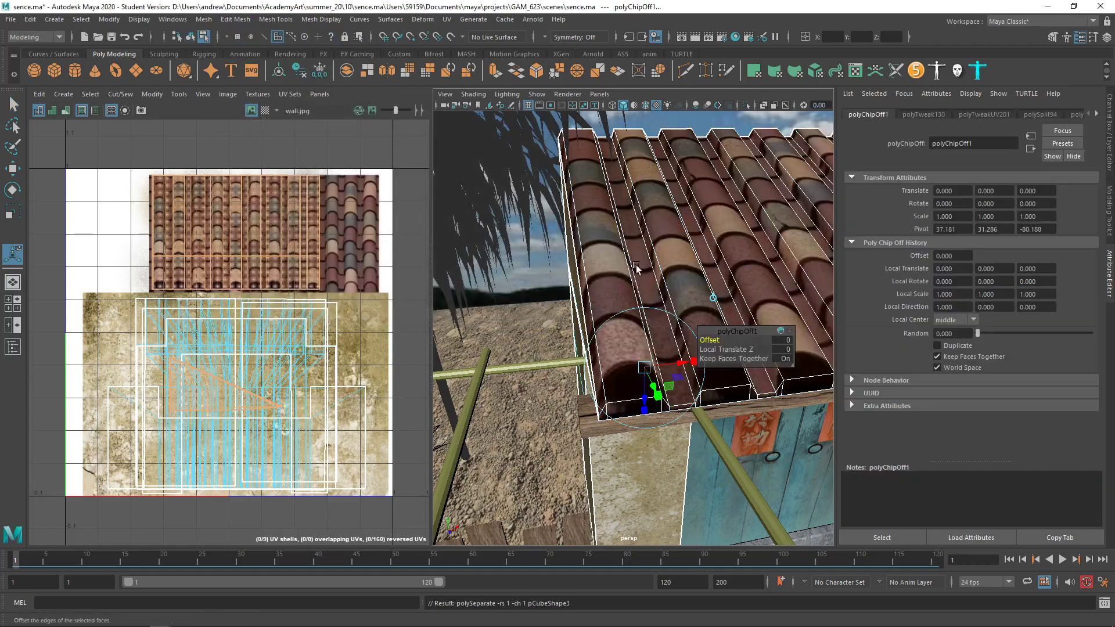
click(637, 268)
right_drag(621, 257, 681, 224)
scroll(706, 306, down, 5)
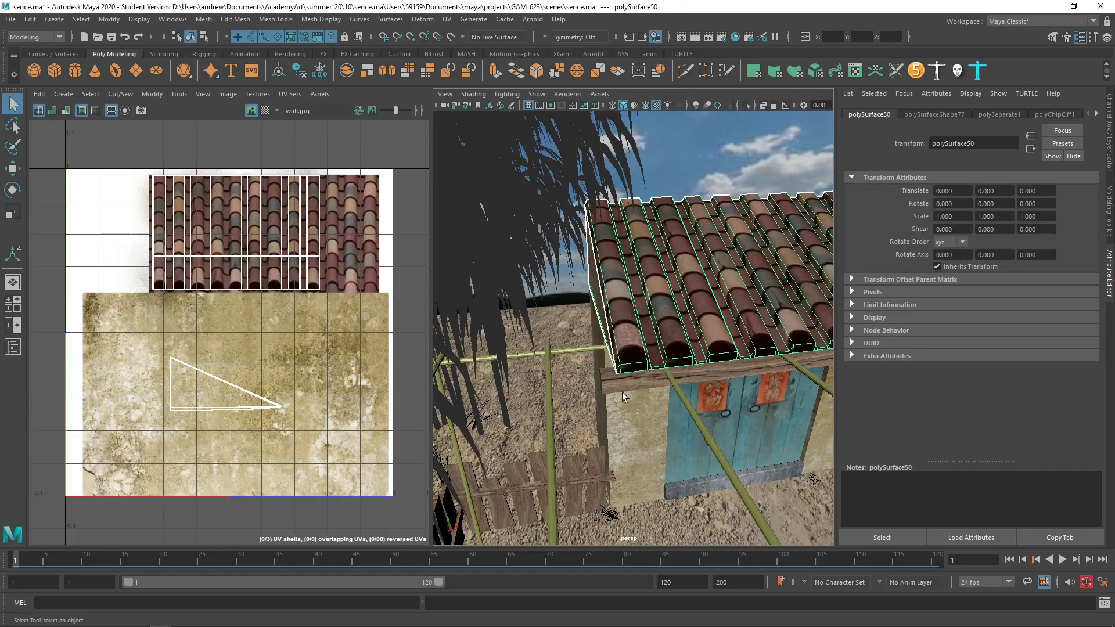
Select the house's wall object and isolate it in the perspective view
click(626, 412)
alt+drag(627, 413, 592, 390)
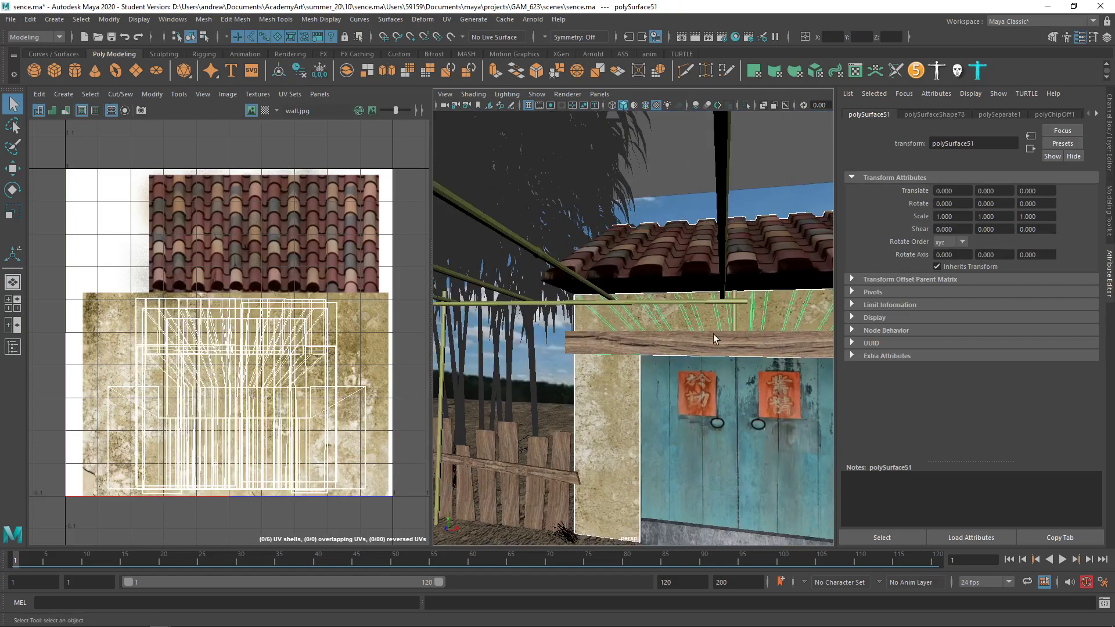
alt+drag(637, 335, 611, 340)
click(747, 106)
alt+middle_drag(673, 363, 600, 323)
alt+drag(598, 323, 645, 319)
Delete the fanned edges across the front wall above the doorway, leaving the wall's border edges out of the selection
right_drag(573, 295, 579, 265)
click(535, 316)
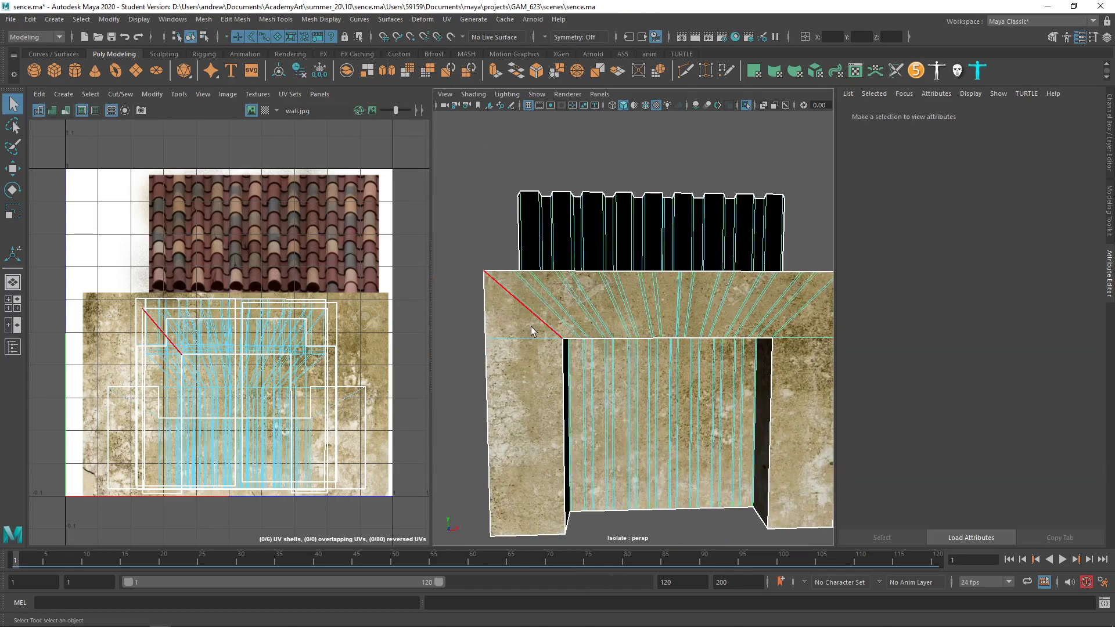
click(767, 367)
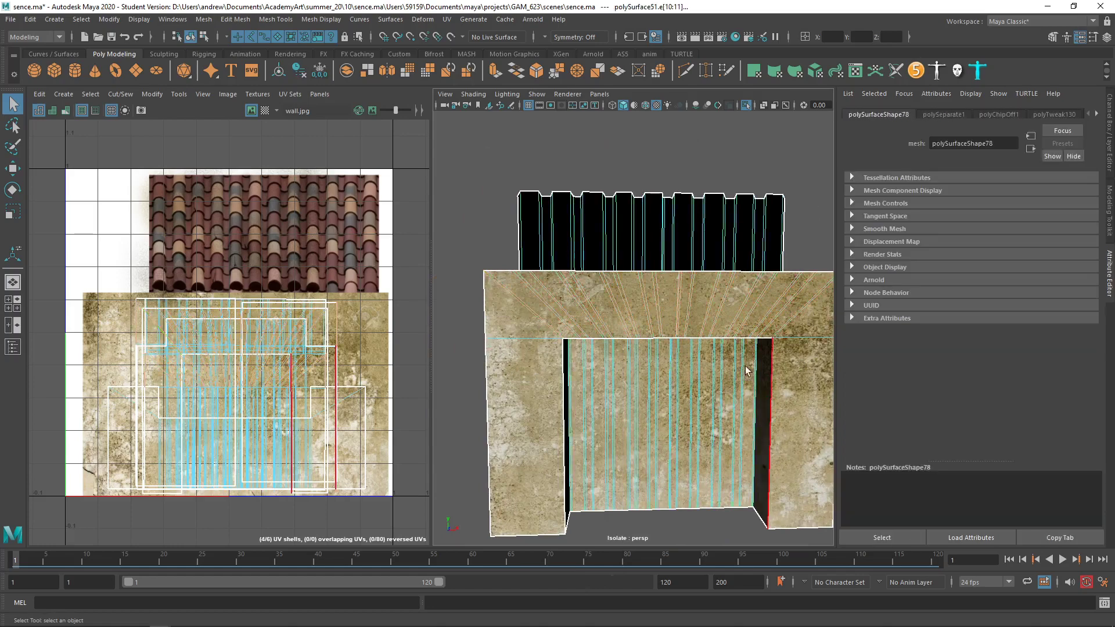
alt+drag(746, 371, 680, 357)
click(515, 306)
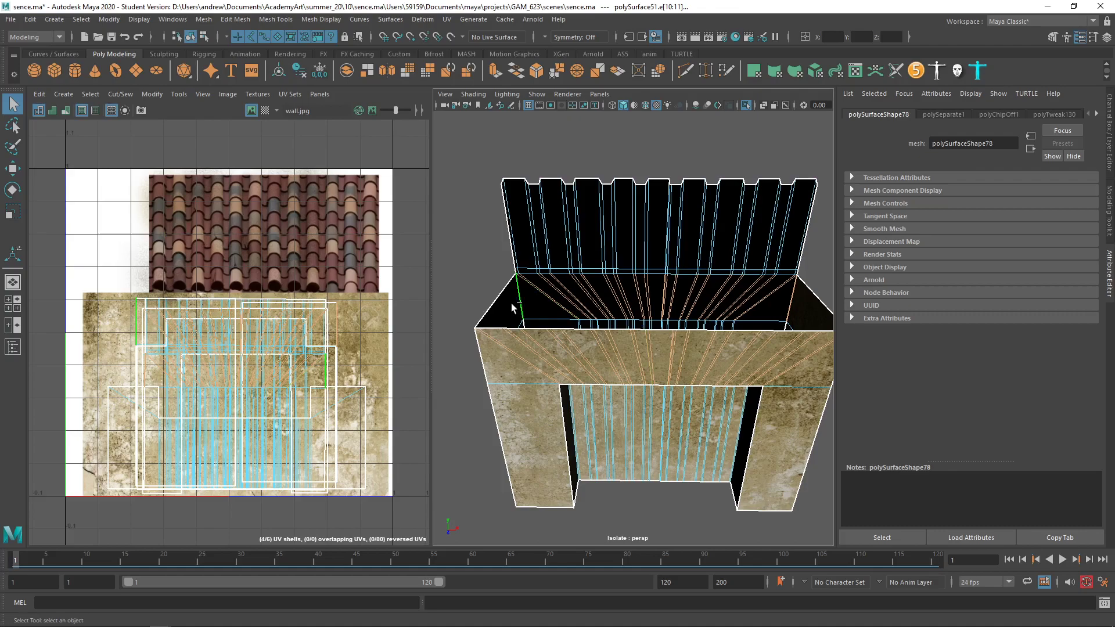
ctrl+click(520, 304)
ctrl+click(794, 302)
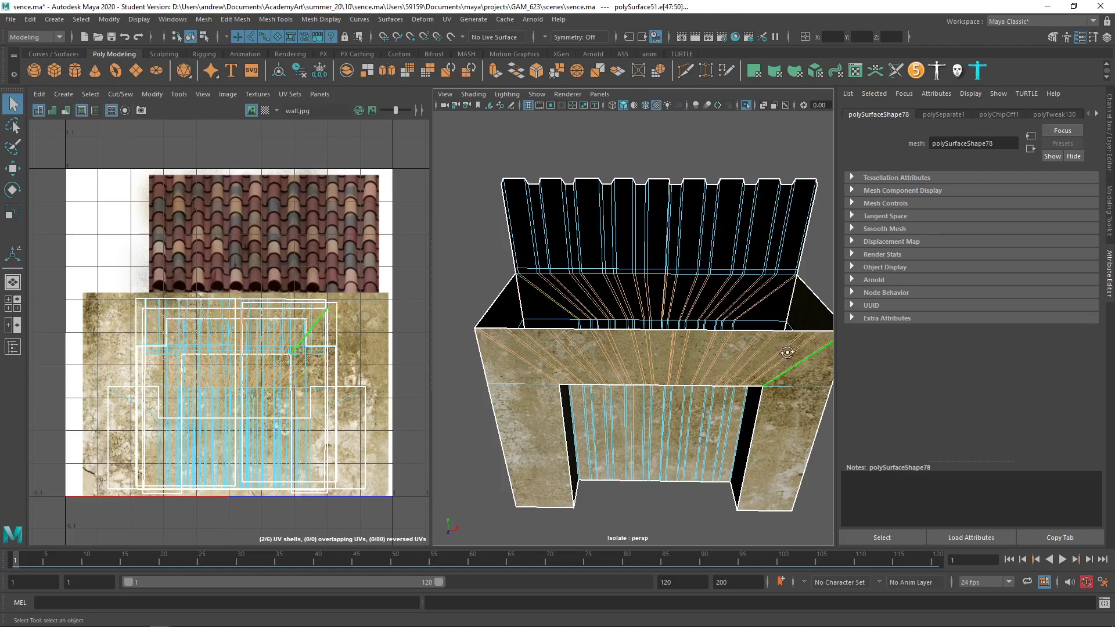
alt+drag(780, 356, 714, 330)
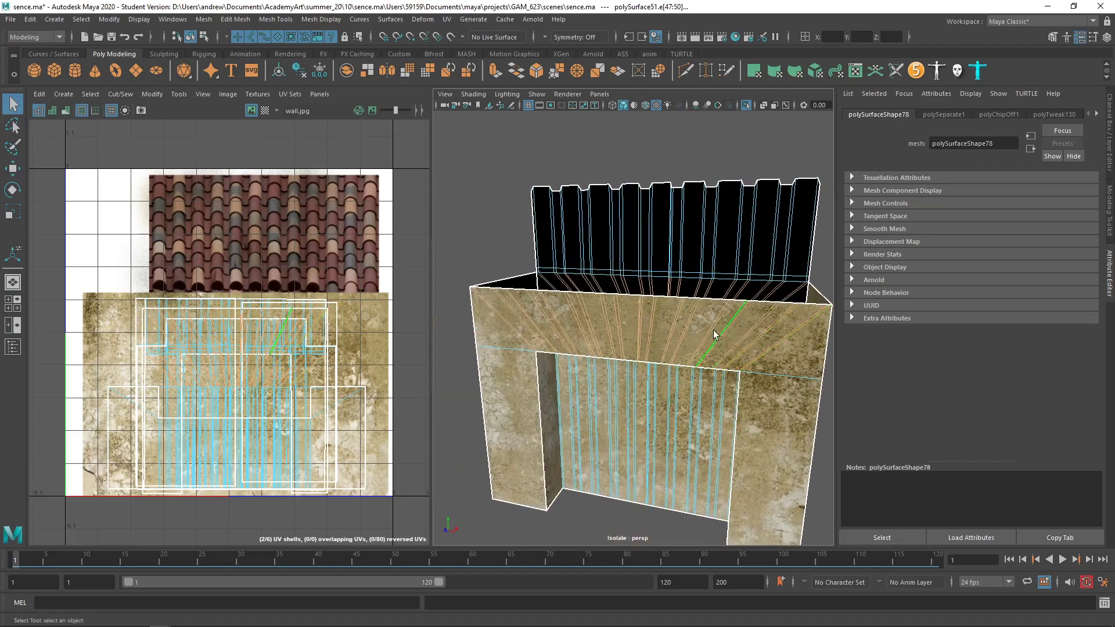
shift+right_click(650, 338)
click(613, 355)
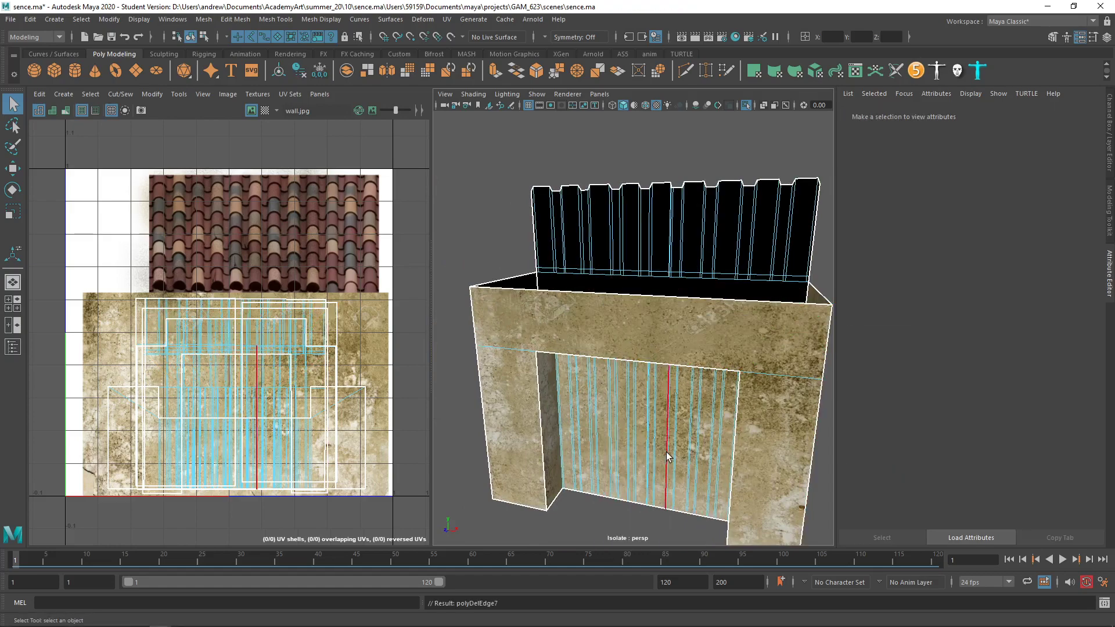
Select the vertical strip edges running across the recessed doorway wall, its underside and the back wall
alt+drag(668, 450, 753, 406)
alt+drag(720, 369, 720, 318)
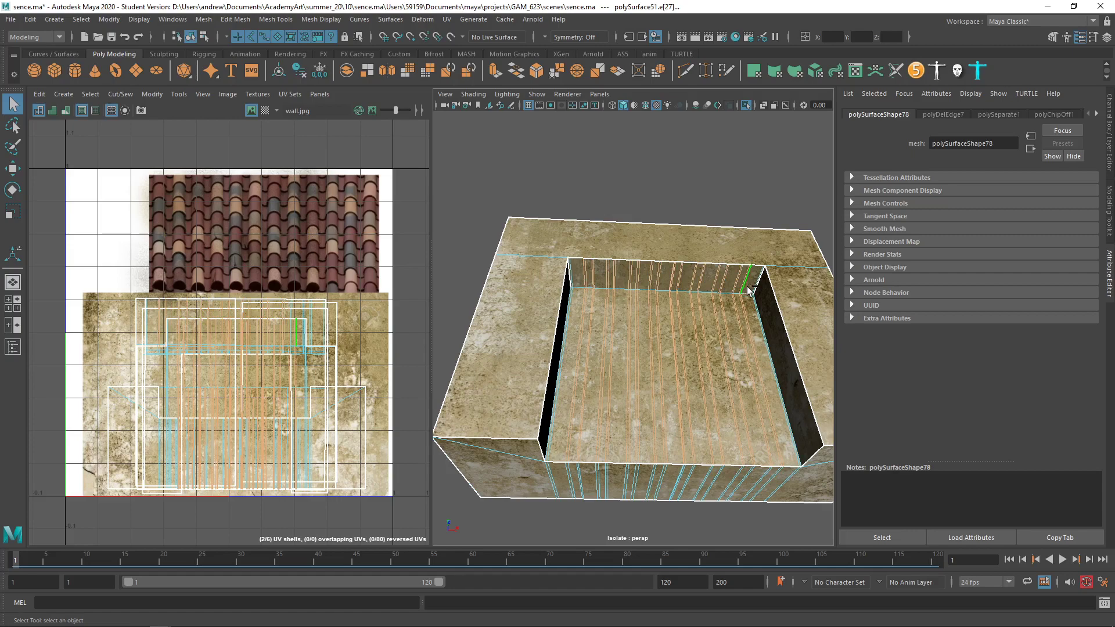
alt+drag(682, 419, 684, 386)
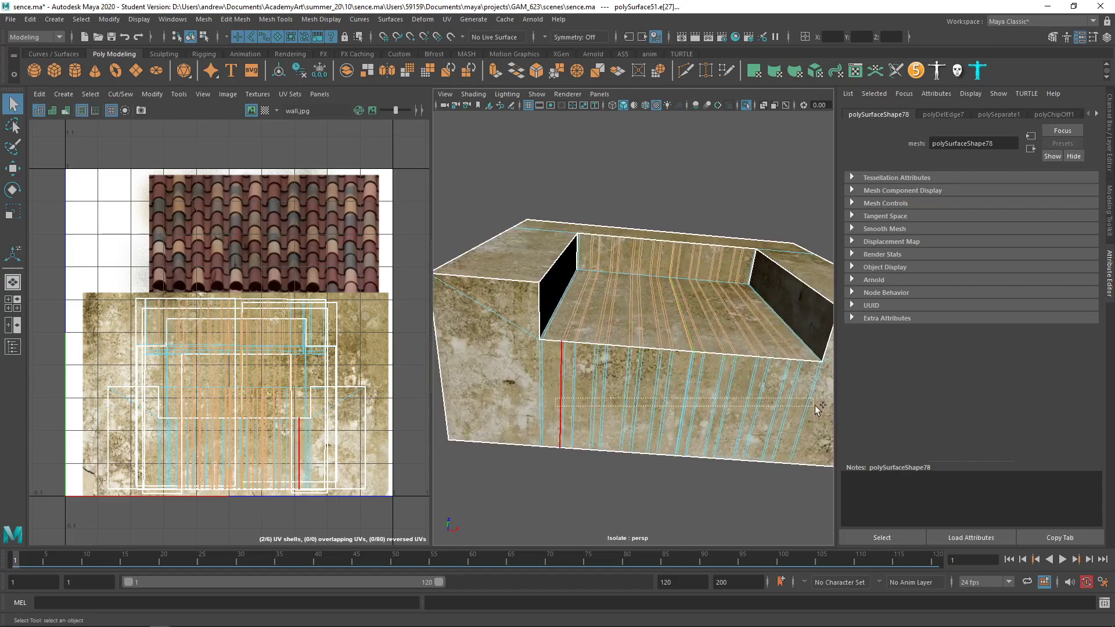
shift+drag(815, 406, 807, 409)
shift+drag(525, 395, 731, 410)
shift+click(555, 384)
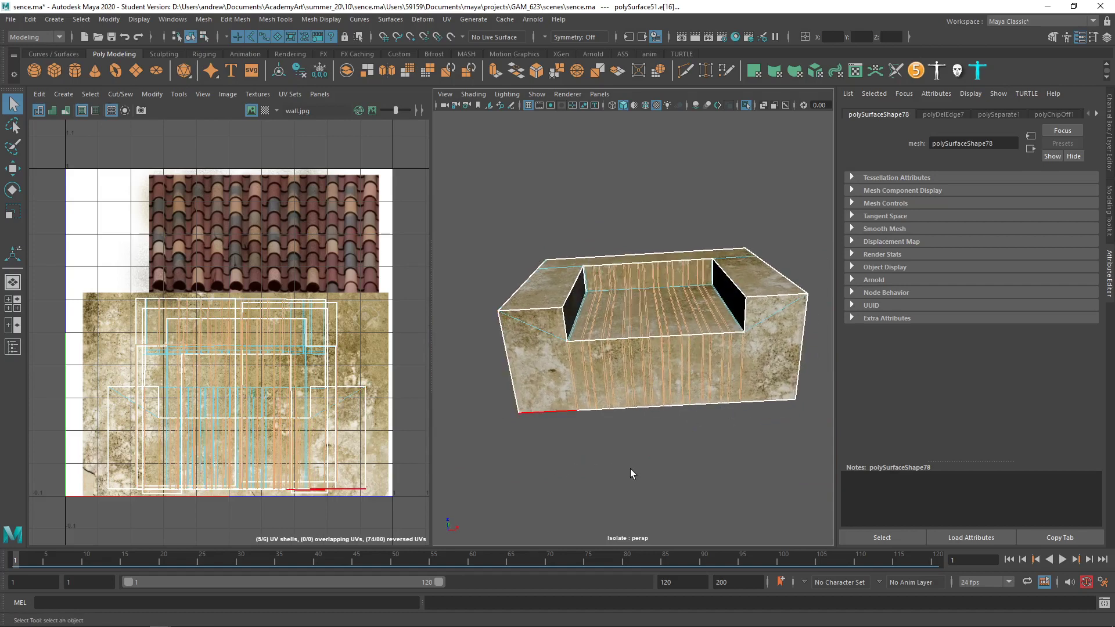
alt+drag(629, 465, 619, 372)
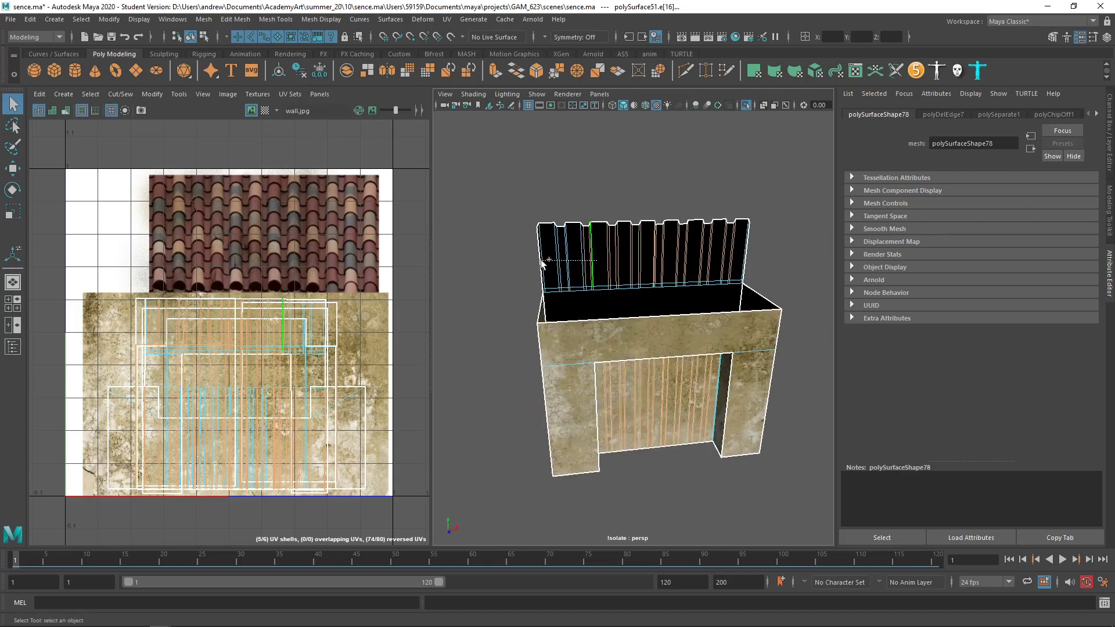
Try deleting the selected strip edges, inspect the textured back wall, and undo the deletion
shift+right_drag(622, 249, 605, 264)
mouse_move(715, 340)
alt+mouse_down()
mouse_move(668, 330)
mouse_move(639, 344)
mouse_move(565, 326)
mouse_move(648, 302)
alt+mouse_up()
key(5)
key(6)
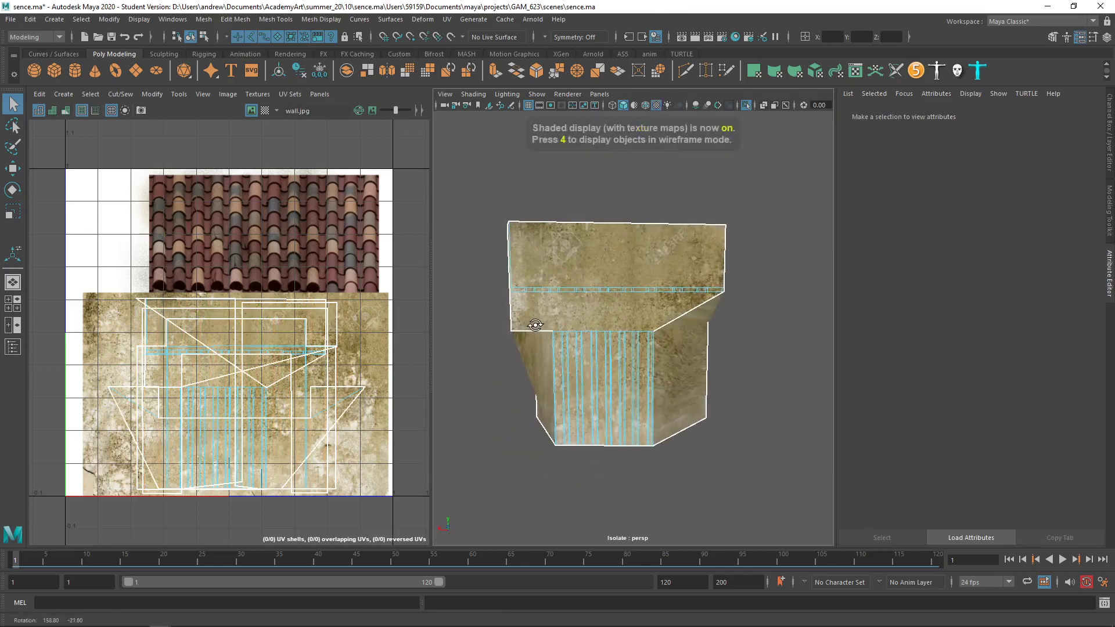
click(681, 351)
Deselect the outer side edges of the lower back wall and delete the rest of the selected strip edges
click(719, 395)
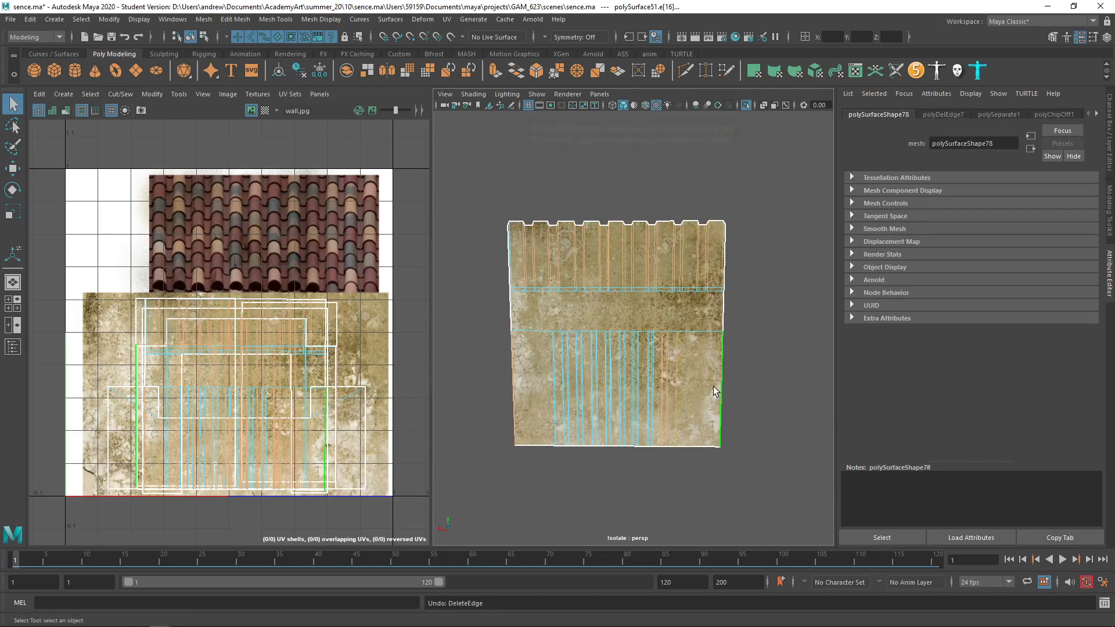
click(530, 409)
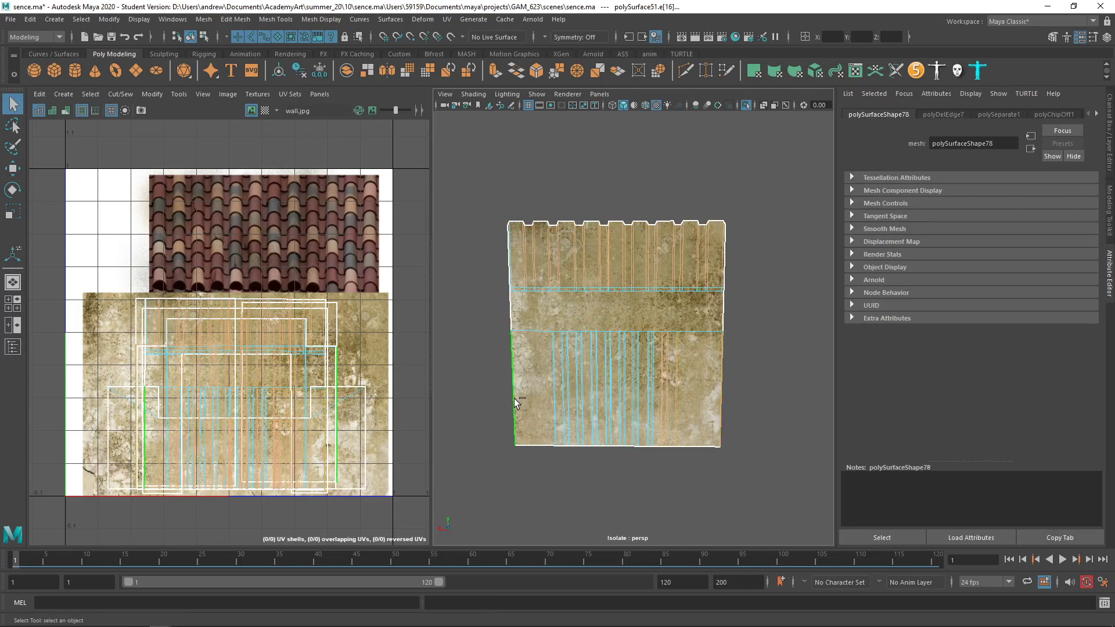
click(719, 410)
alt+drag(762, 468, 521, 413)
right_click(621, 384)
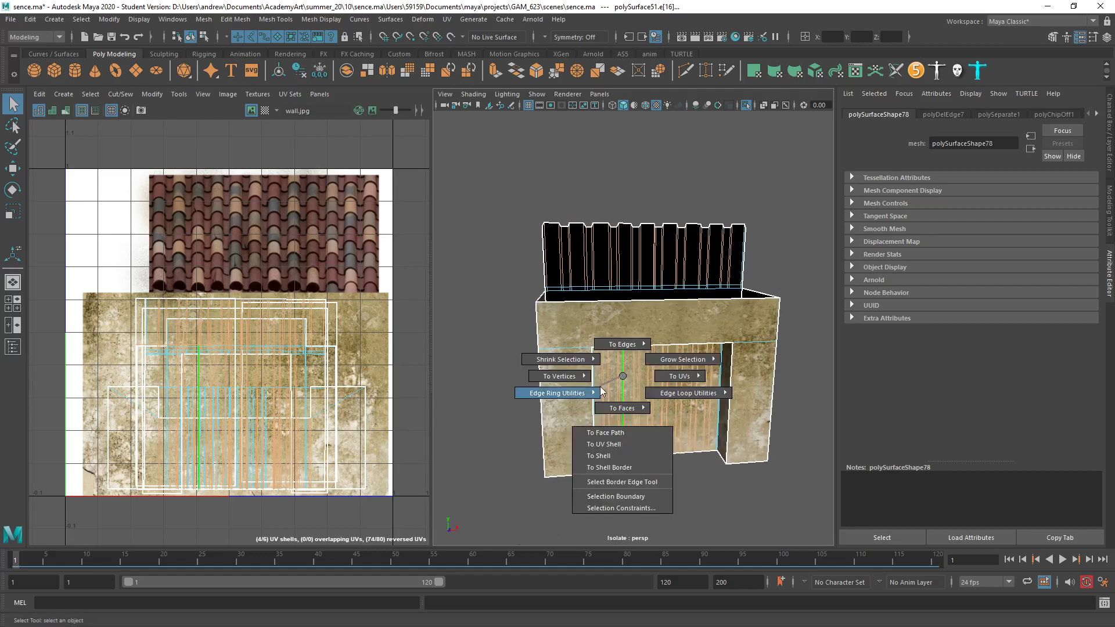
click(644, 385)
shift+right_click(645, 385)
click(618, 393)
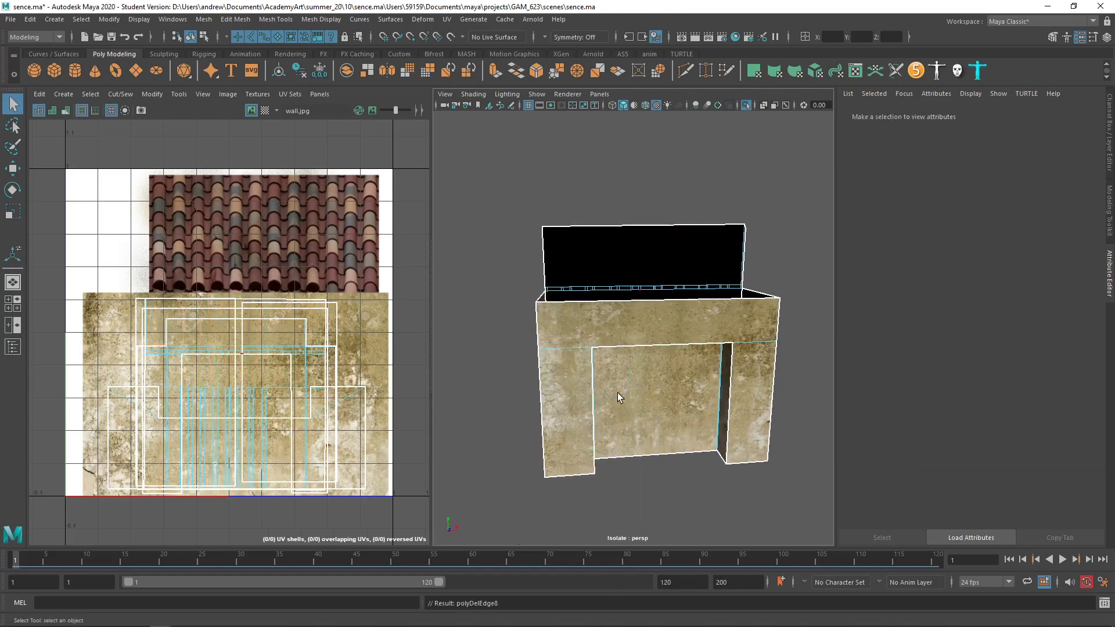
Delete the remaining vertical strip edges of the lower back wall, keeping the front pillar edges out of the selection
click(640, 515)
alt+drag(610, 482, 852, 469)
drag(514, 402, 714, 446)
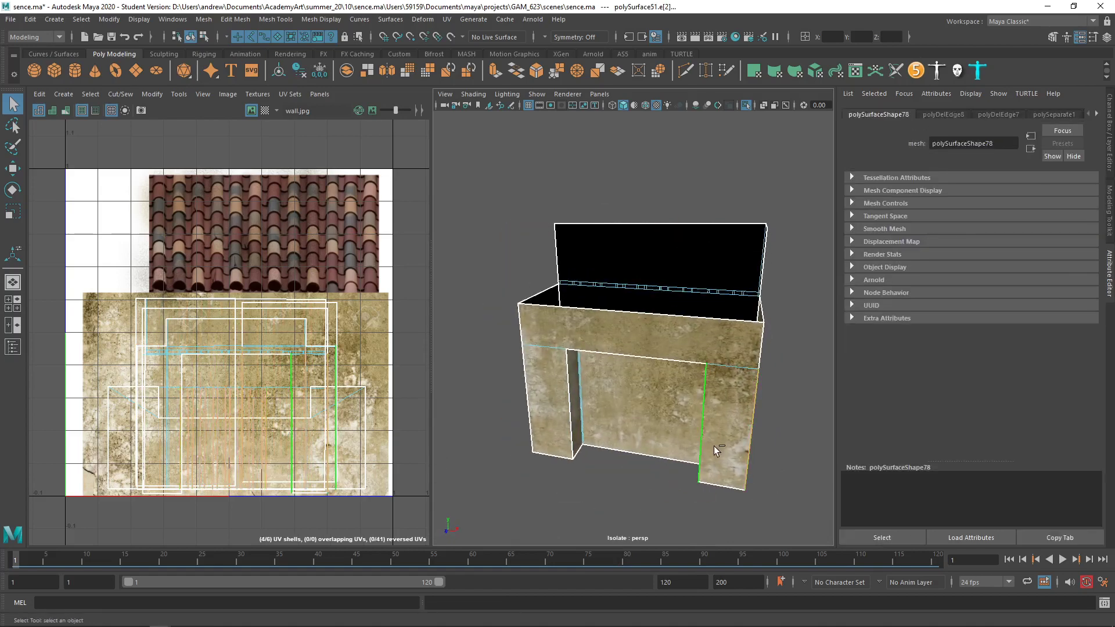
ctrl+click(744, 451)
alt+drag(677, 507, 615, 468)
ctrl+click(714, 409)
shift+right_drag(650, 399, 604, 417)
click(633, 470)
alt+drag(633, 470, 675, 524)
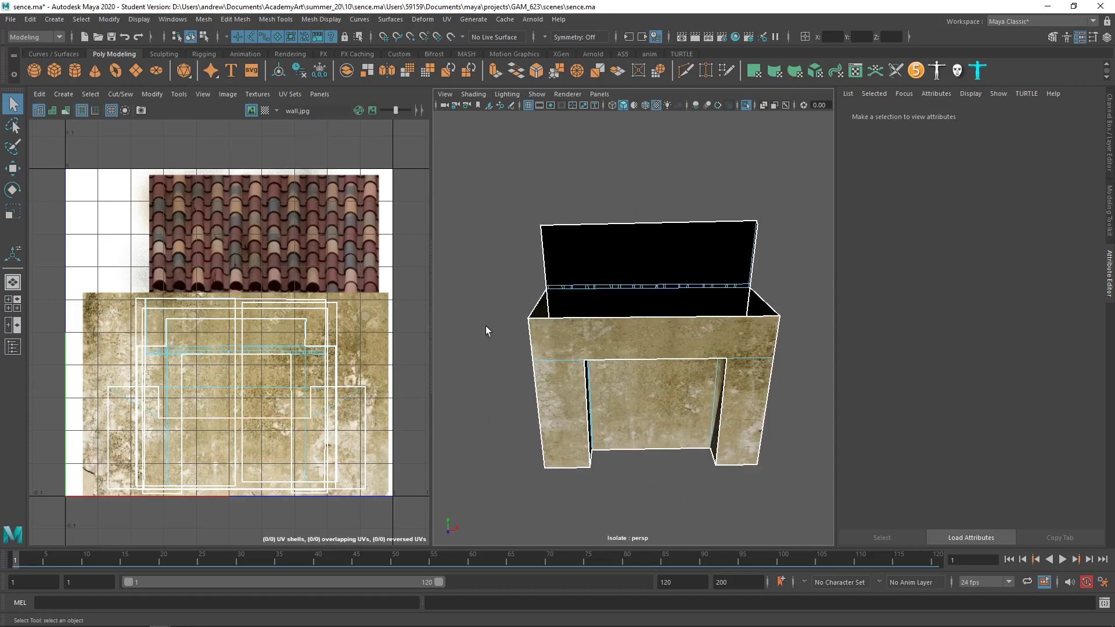
Turn off isolation of the wall object and check the cleaned-up house within the full courtyard scene
click(746, 105)
alt+drag(738, 232, 730, 257)
alt+drag(711, 347, 685, 355)
alt+right_drag(685, 355, 546, 356)
alt+drag(545, 356, 581, 407)
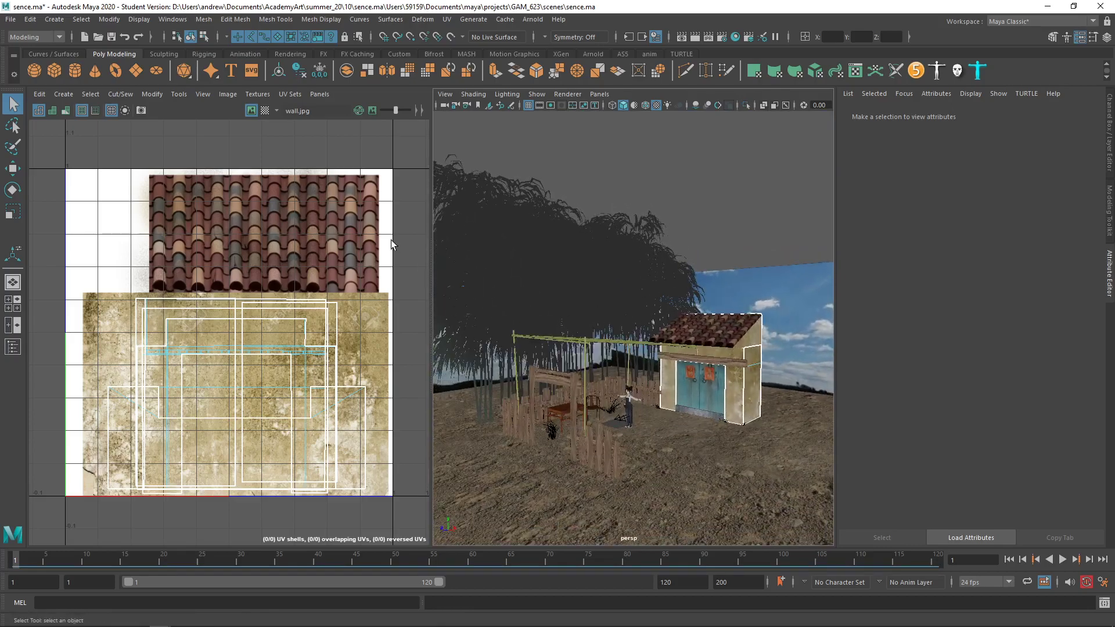
Switch to the second discussion page in the browser and view the courtyard concept sketch
key(alt+Tab)
click(215, 12)
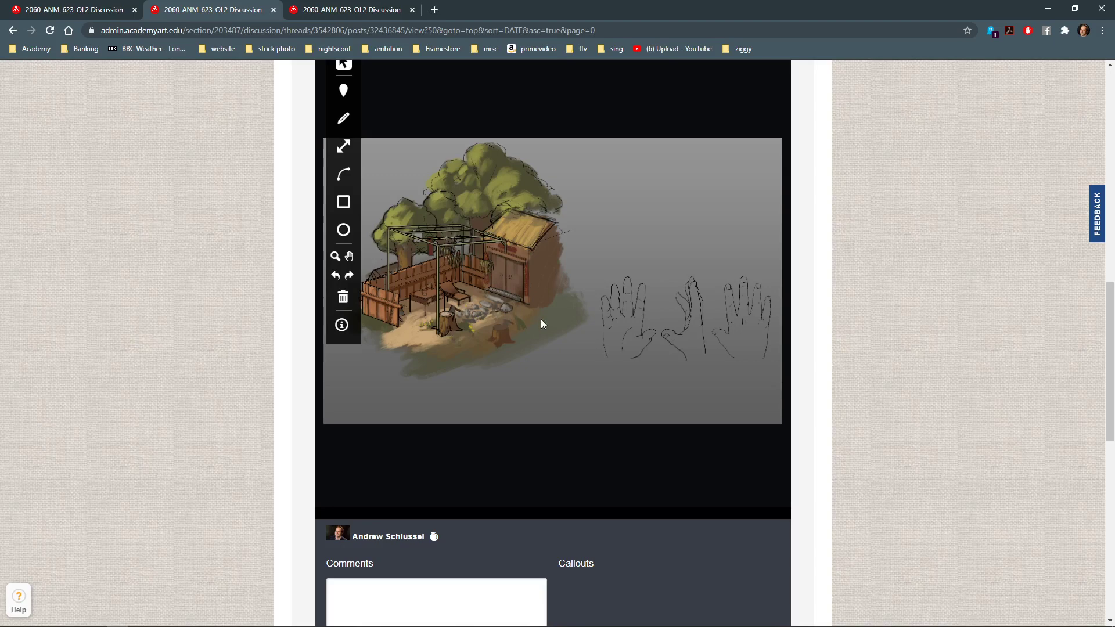
Switch back to Maya and examine the courtyard's ground, furniture, fence, pergola and character from several angles
key(alt+Tab)
alt+drag(577, 431, 523, 431)
alt+right_drag(522, 431, 579, 444)
alt+middle_drag(579, 443, 700, 288)
alt+right_drag(655, 366, 625, 365)
alt+drag(624, 365, 696, 314)
alt+middle_drag(686, 355, 630, 372)
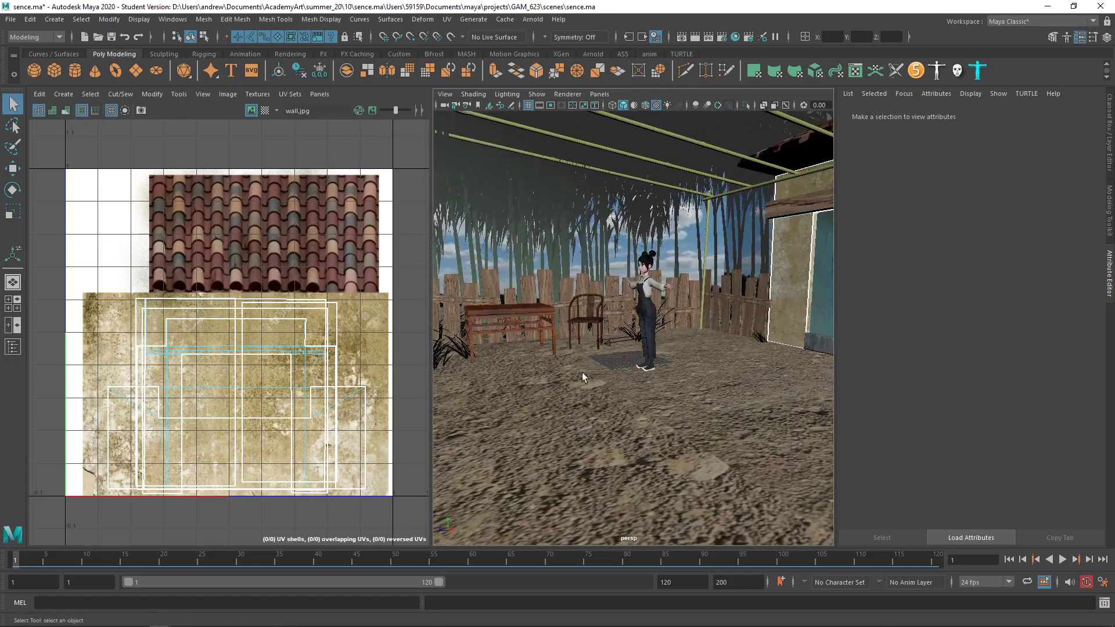
alt+drag(583, 372, 608, 369)
alt+right_drag(673, 415, 604, 417)
alt+drag(604, 417, 571, 437)
alt+right_drag(571, 437, 742, 435)
alt+drag(717, 400, 703, 372)
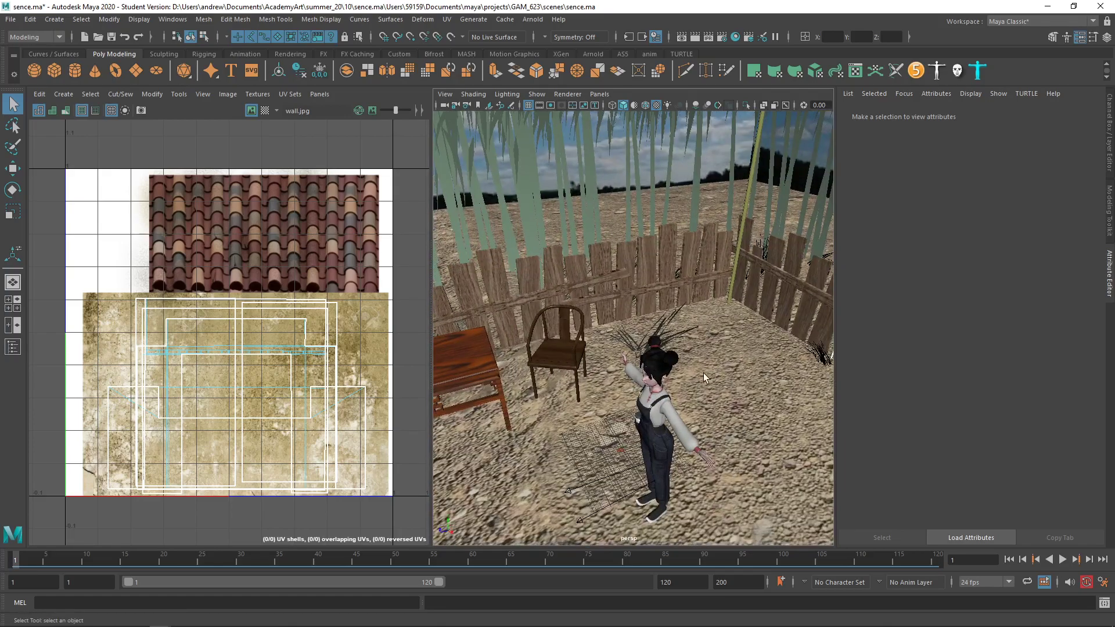
alt+right_drag(668, 407, 514, 413)
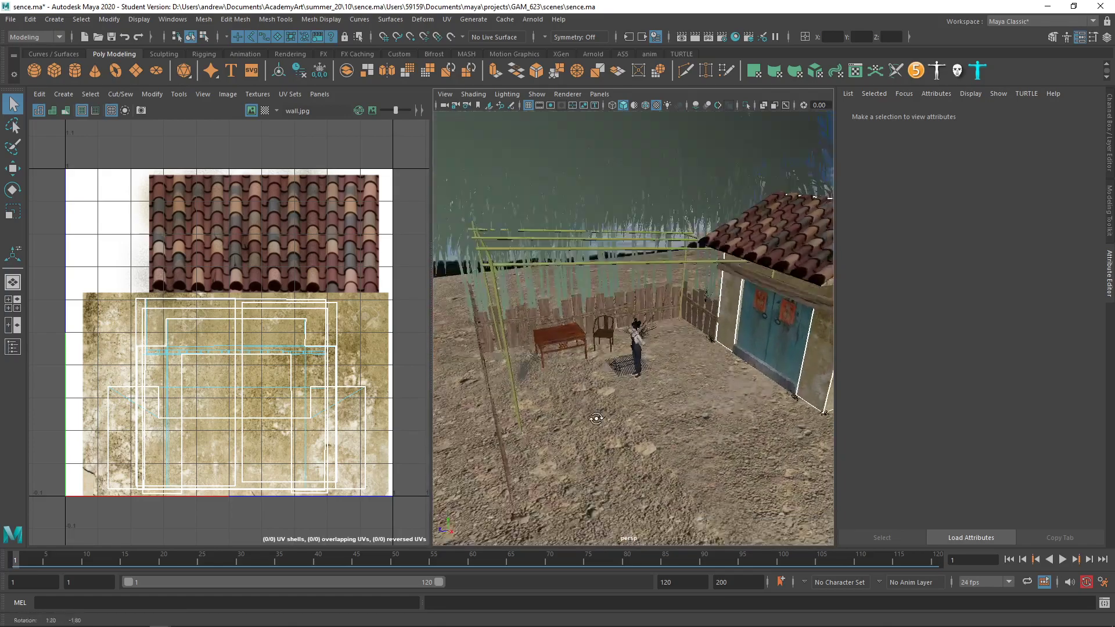
alt+drag(577, 457, 587, 405)
alt+right_drag(588, 406, 682, 417)
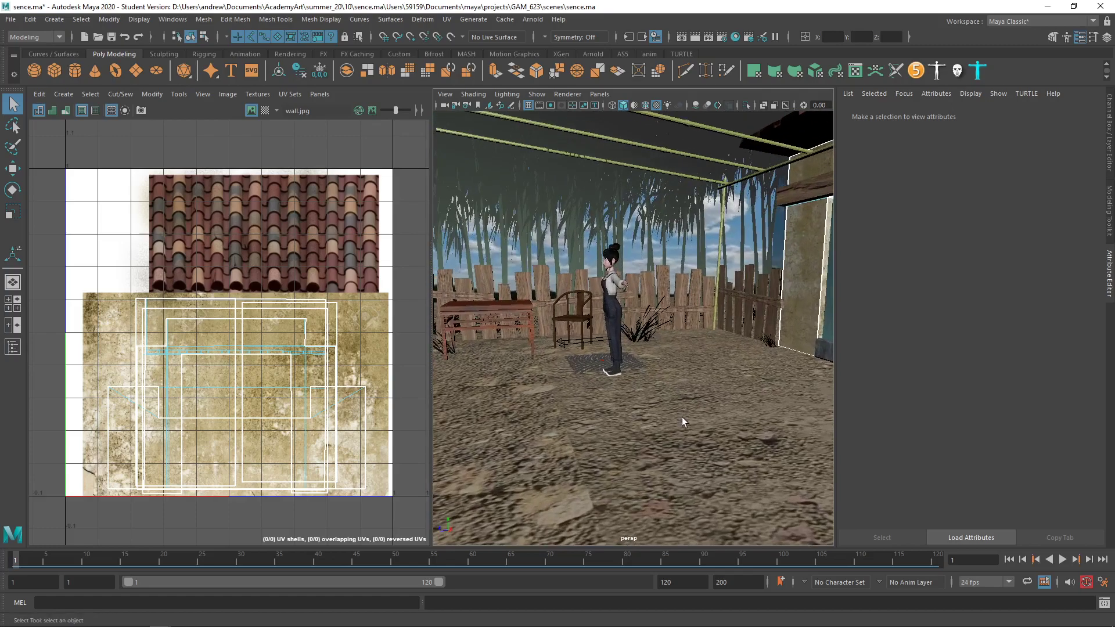
Select the courtyard's ground plane, pick its whole UV shell in the UV editor and activate the Move tool
click(566, 425)
click(553, 405)
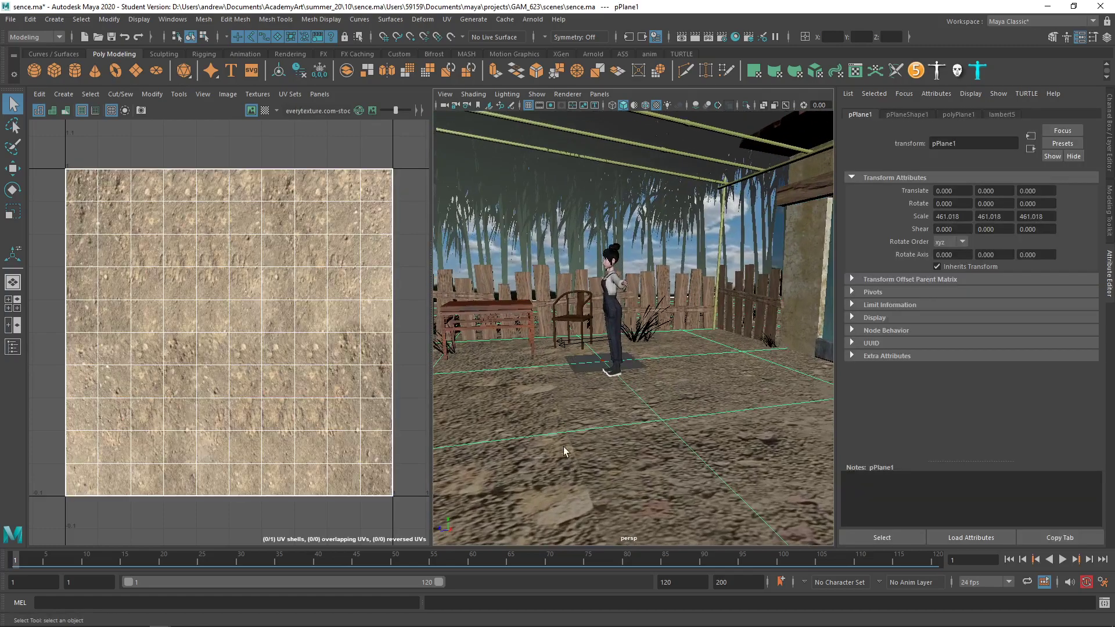
scroll(580, 436, down, 10)
scroll(580, 436, up, 5)
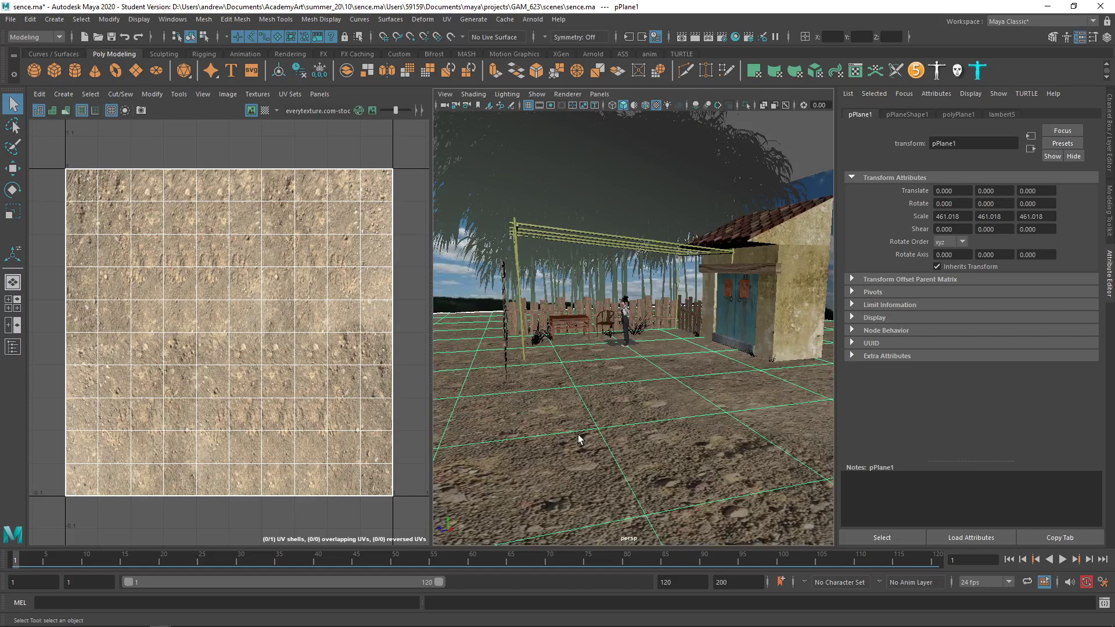
scroll(578, 434, down, 4)
alt+drag(608, 394, 621, 413)
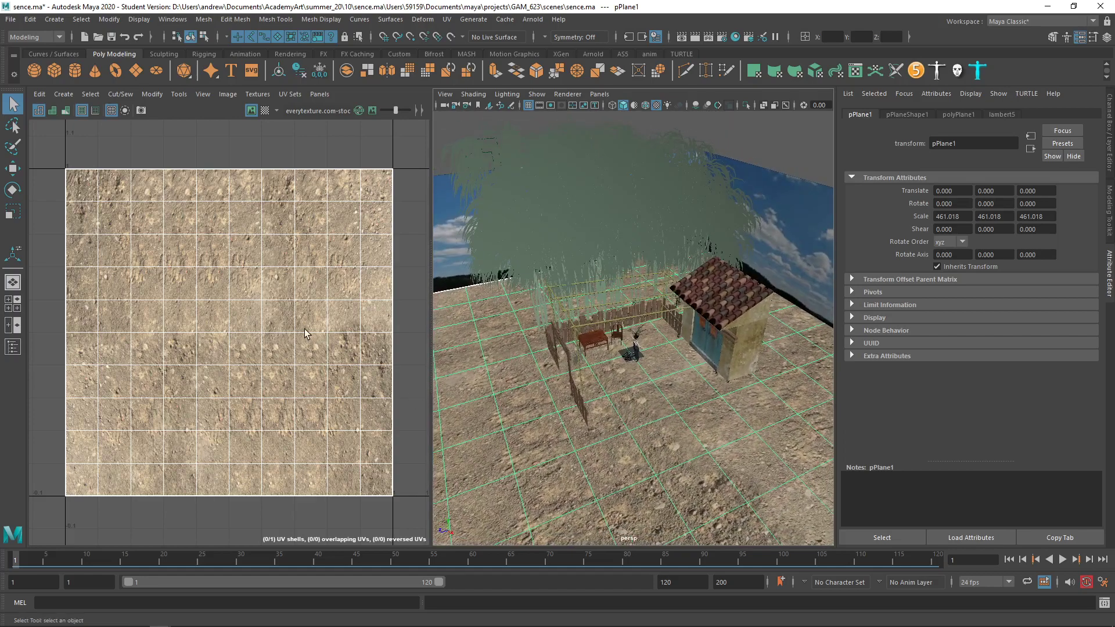
right_click(255, 302)
right_drag(230, 285, 215, 285)
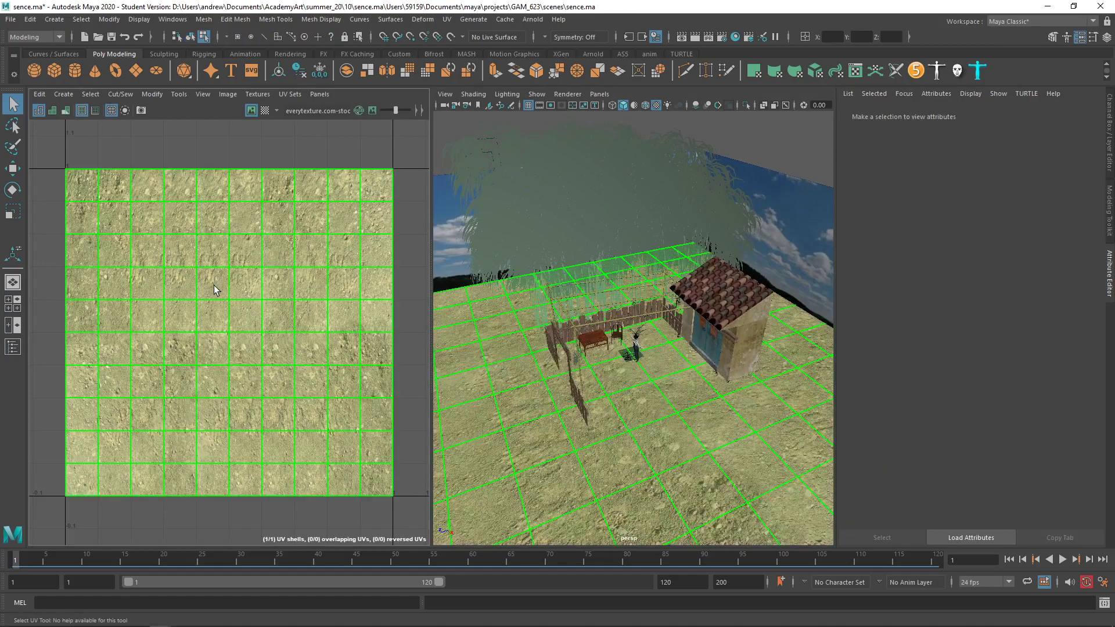
click(216, 287)
key(w)
drag(580, 374, 705, 374)
key(ctrl+z)
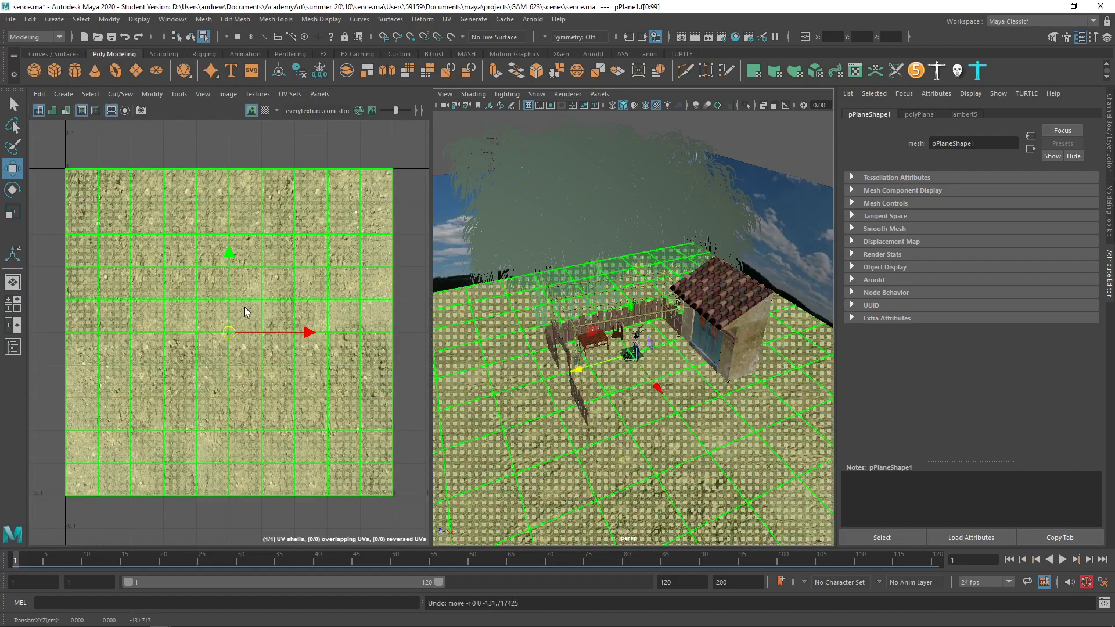
drag(295, 341, 345, 337)
key(ctrl+z)
Shift the ground plane's UV shell upward by about 0.14 UV units, then return to object mode and deselect the plane
drag(231, 252, 231, 209)
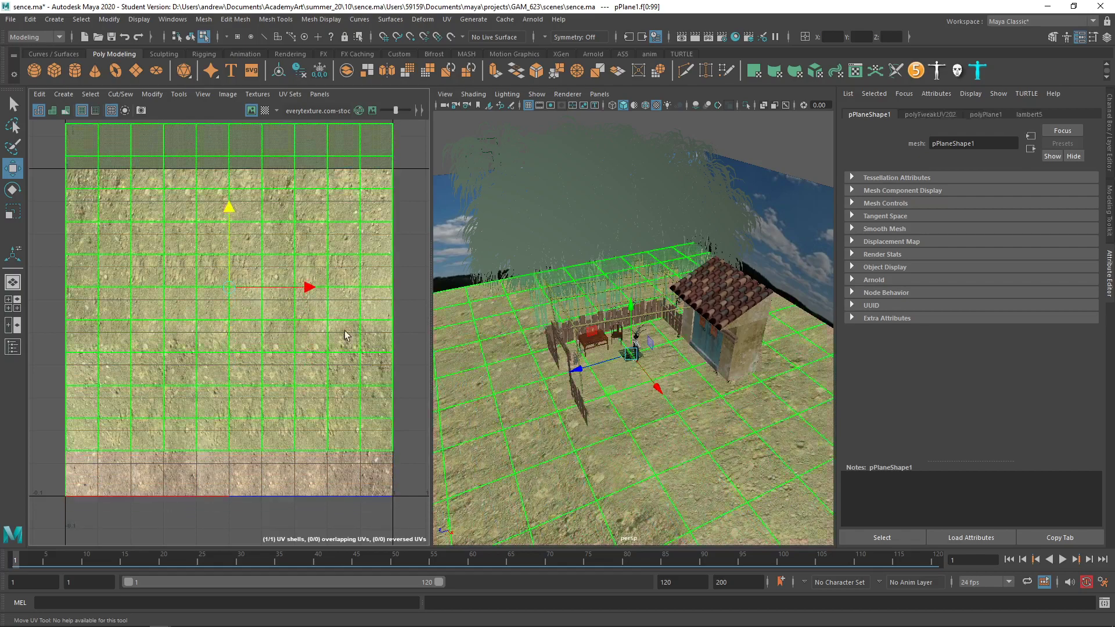
scroll(502, 386, up, 2)
alt+right_drag(502, 386, 500, 426)
click(775, 150)
alt+drag(630, 436, 643, 406)
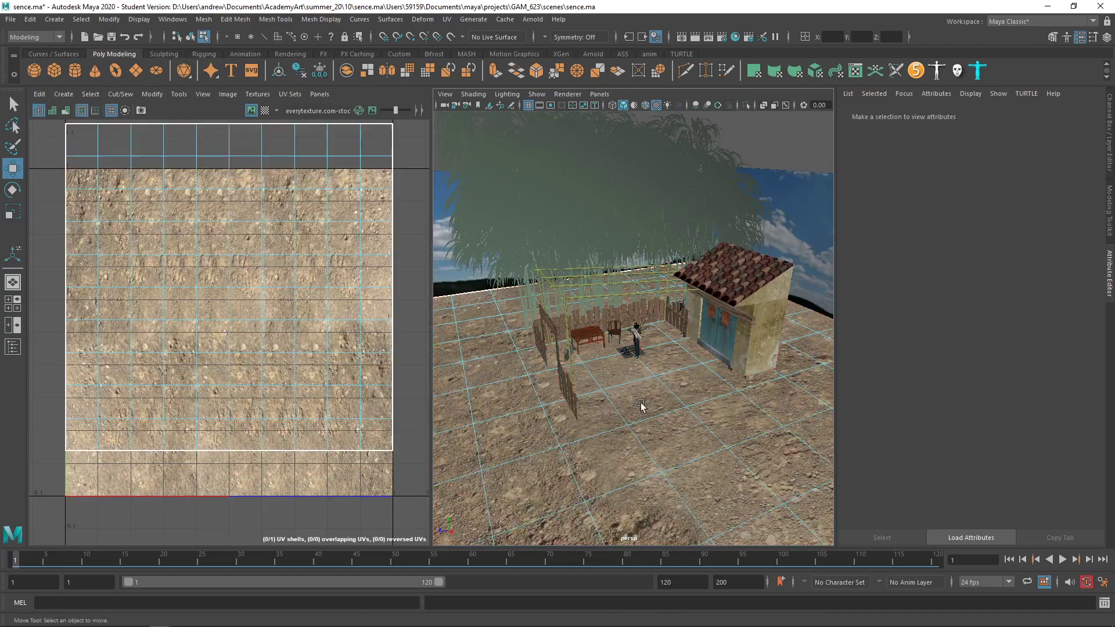
alt+right_drag(643, 406, 744, 238)
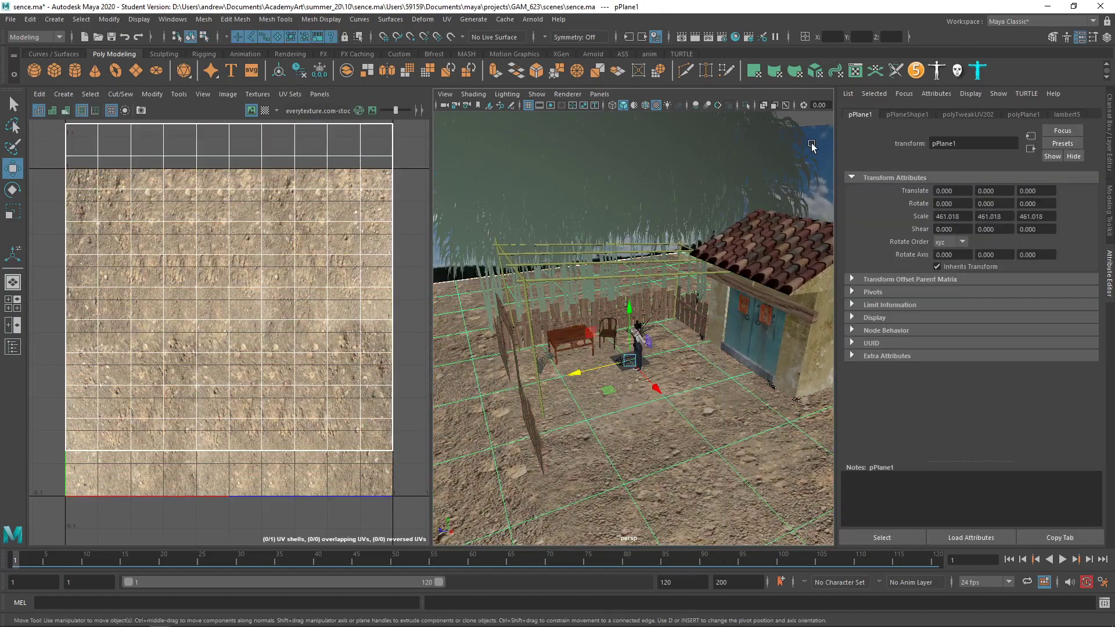
click(807, 142)
Examine the ground texture around the table, character and gate opening from close and wide views
alt+drag(704, 300, 666, 358)
alt+right_drag(628, 433, 751, 436)
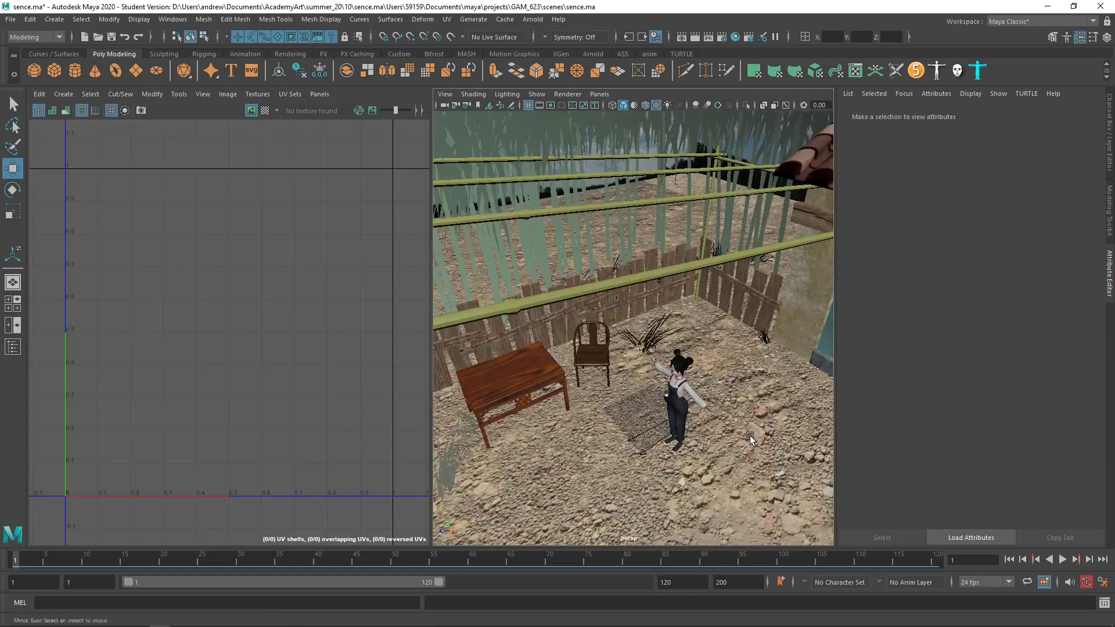
alt+drag(751, 436, 709, 412)
alt+middle_drag(709, 411, 677, 300)
alt+drag(672, 420, 627, 436)
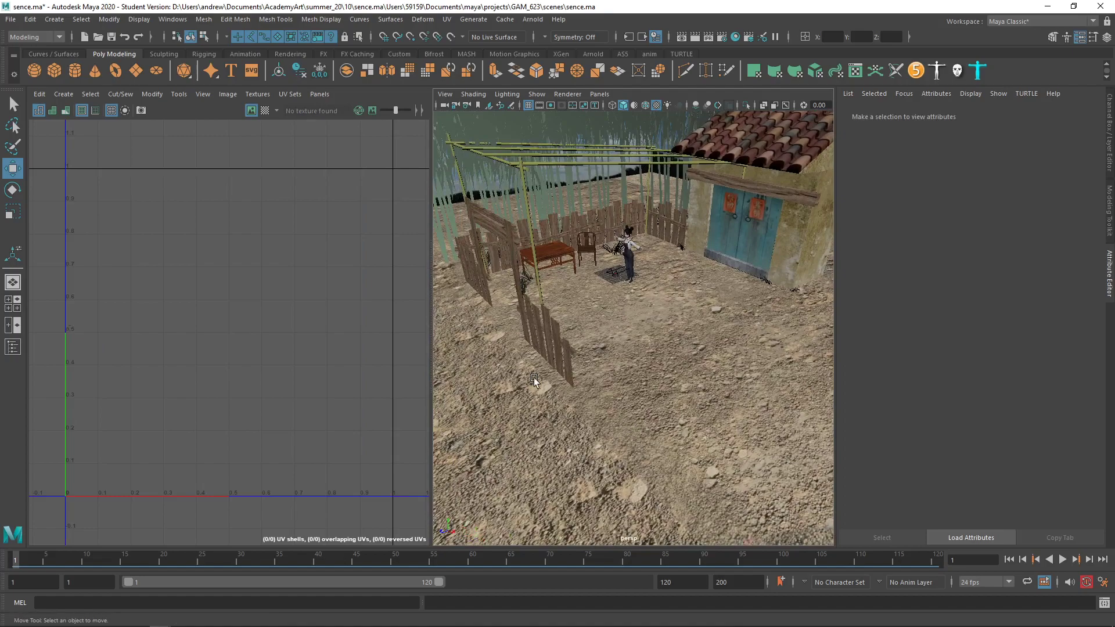
alt+right_drag(534, 377, 629, 385)
alt+drag(549, 393, 604, 398)
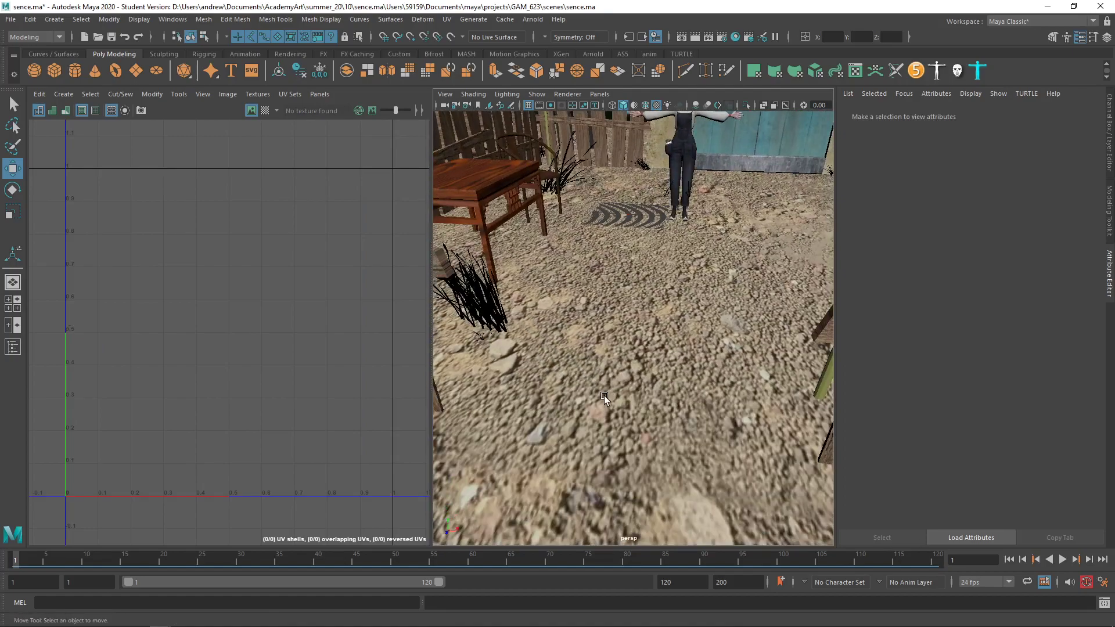
scroll(664, 447, down, 6)
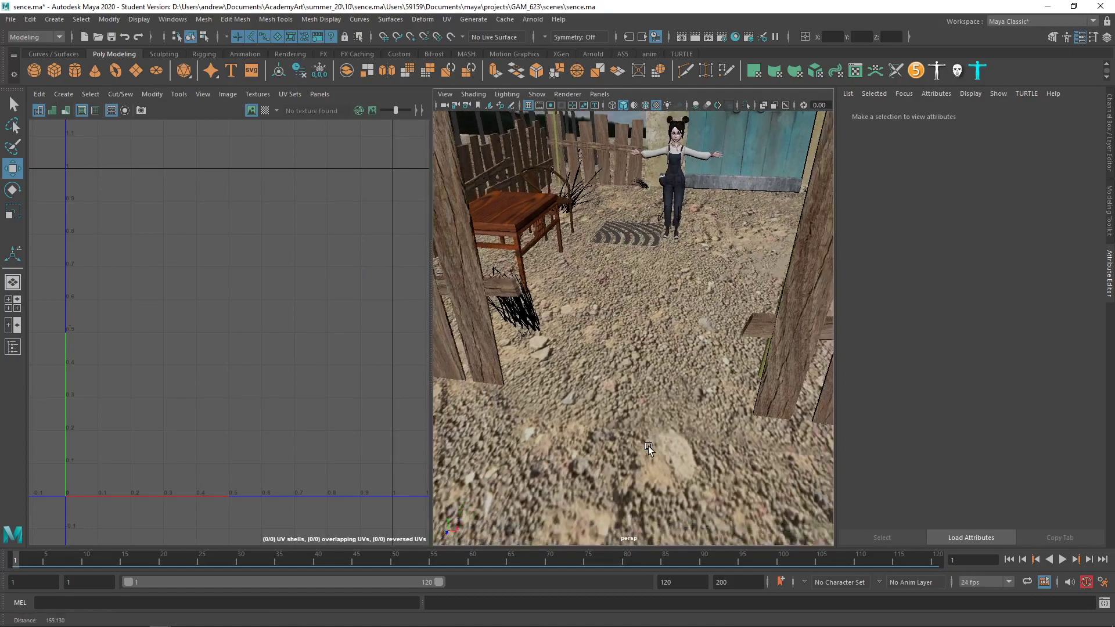
Inspect the front fence planks and compare them with the courtyard concept sketch in the browser, returning to Maya
alt+drag(638, 428, 768, 388)
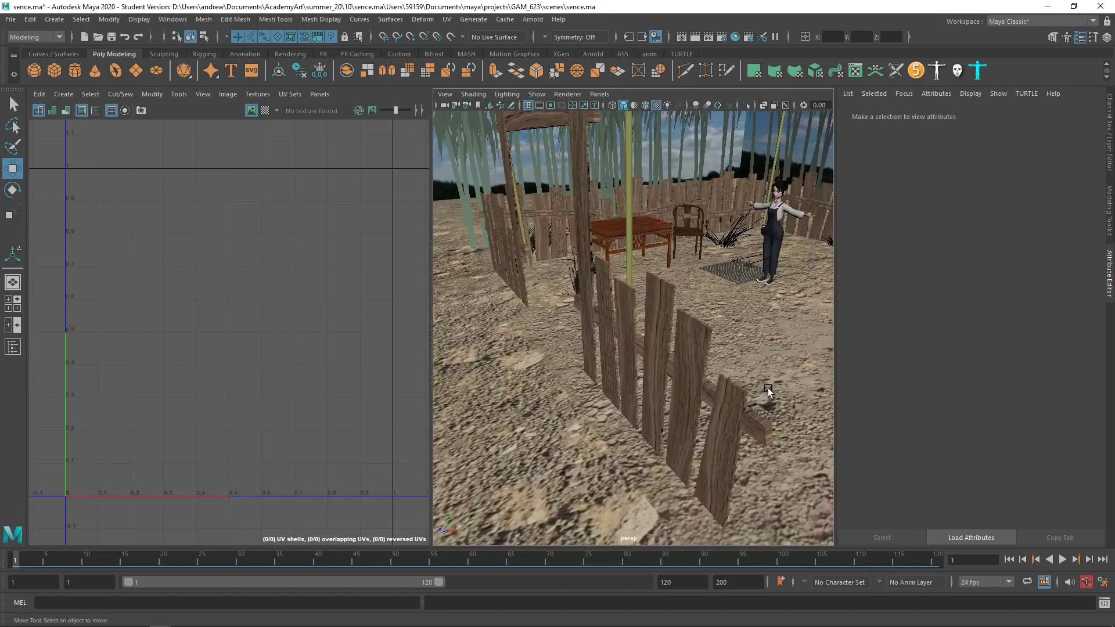
click(696, 368)
alt+drag(696, 369, 726, 406)
key(alt+Tab)
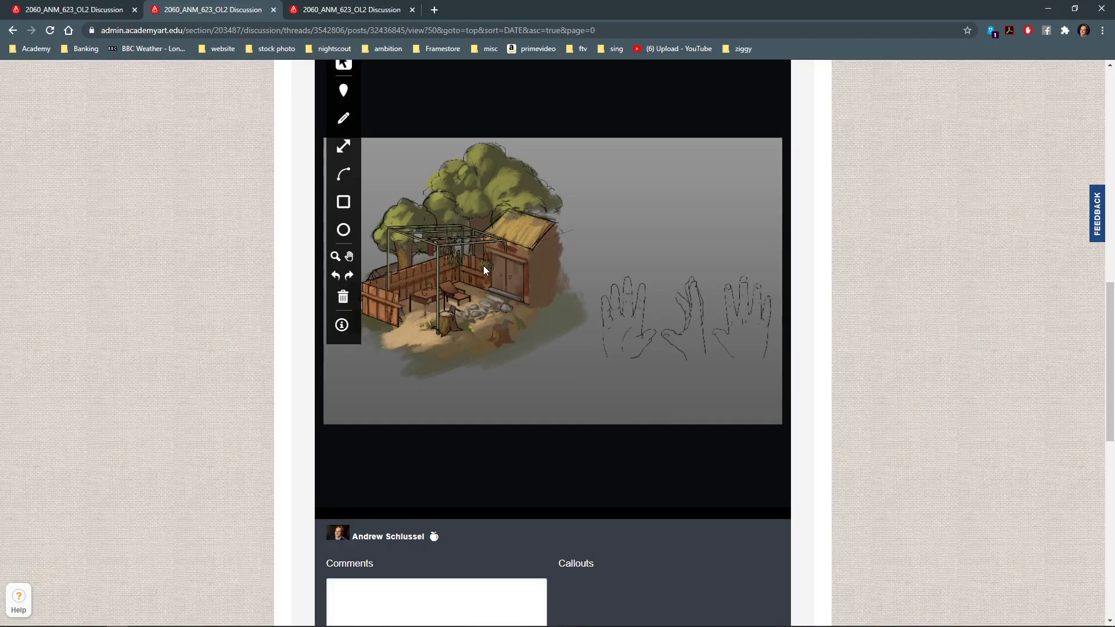
key(alt+Tab)
Center the pivot of the fence plank beside the gate post and try scaling the plank's thickness
alt+drag(642, 410, 685, 392)
click(689, 388)
key(r)
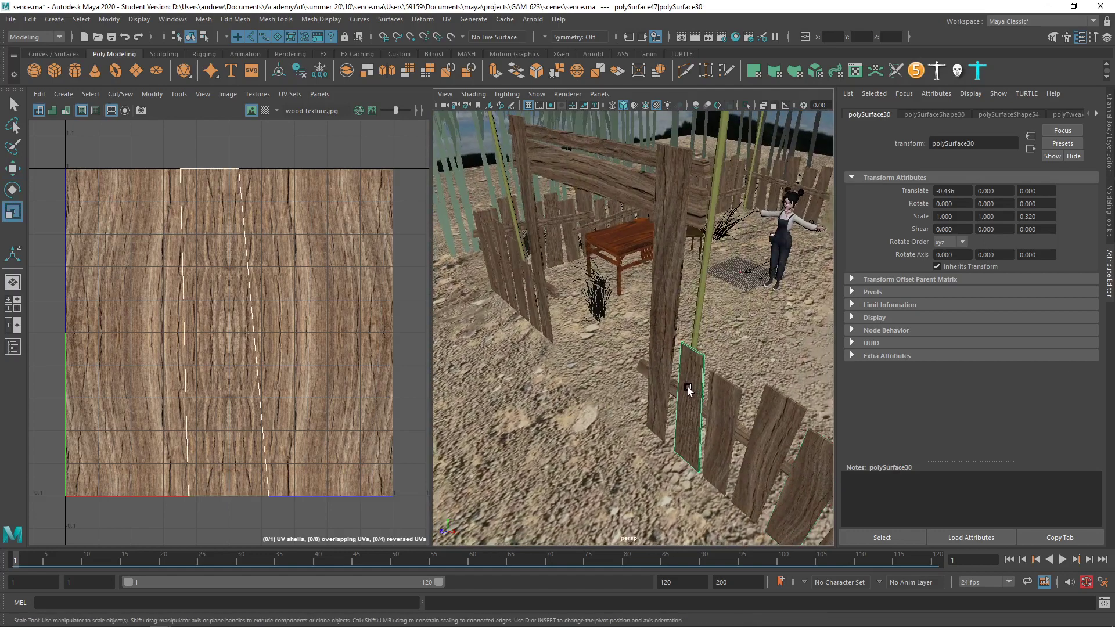
click(110, 19)
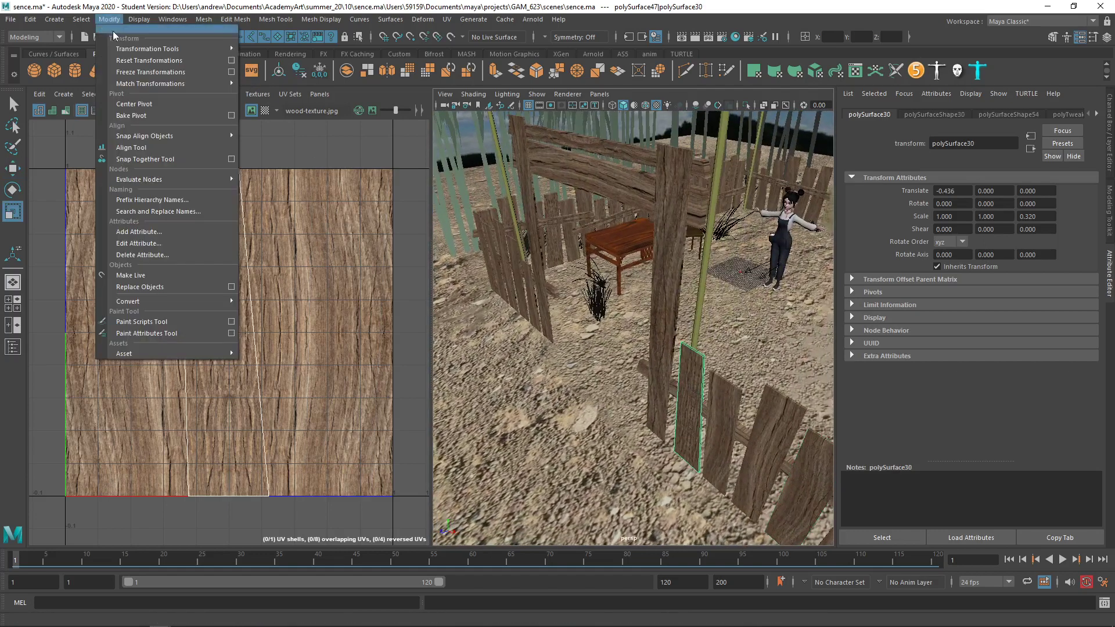
click(147, 104)
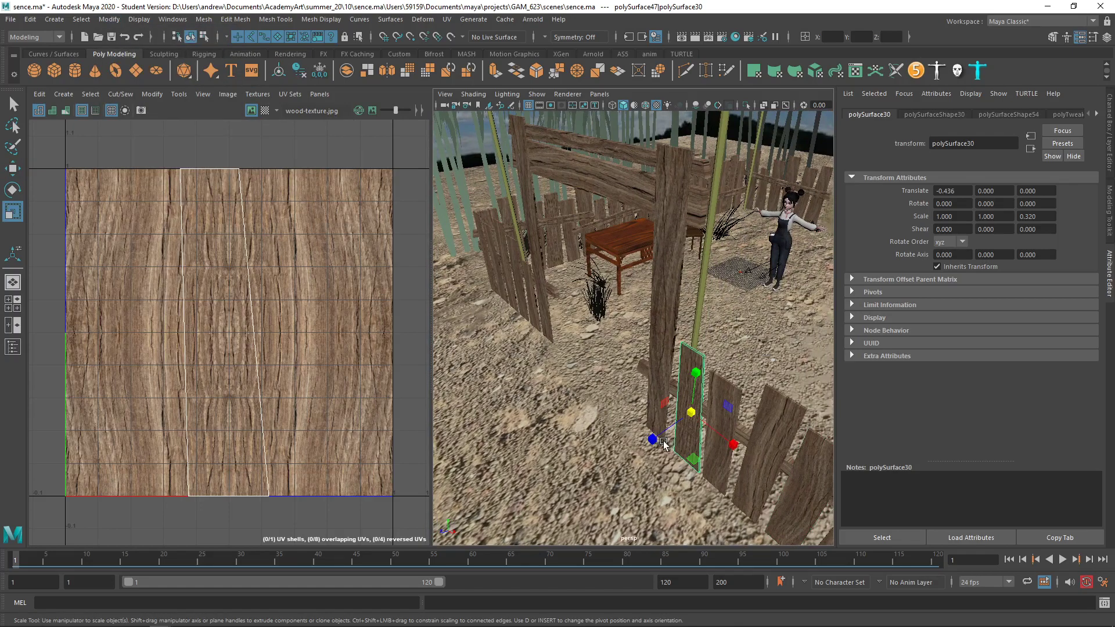
drag(664, 443, 670, 499)
key(ctrl+z)
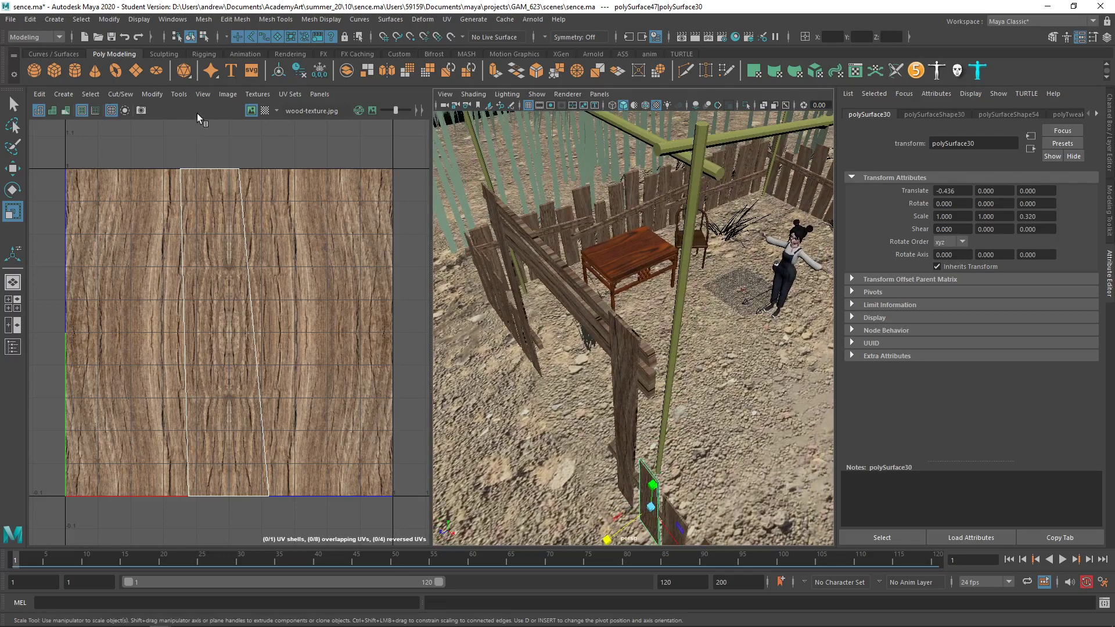
Unfold and lay out the UVs of the selected fence plank
key(ctrl+u)
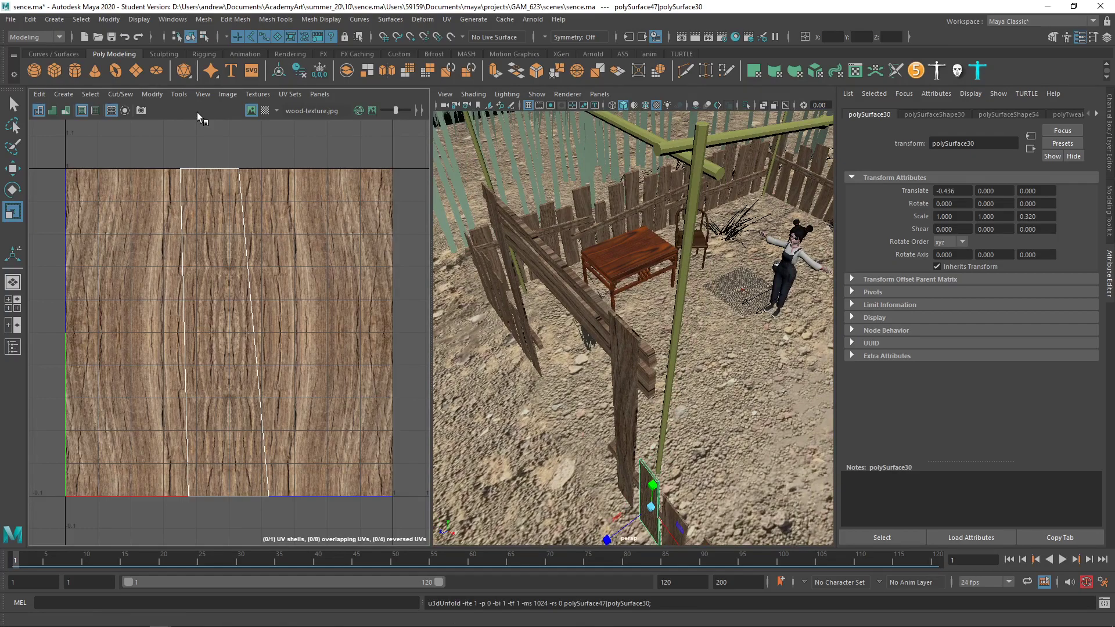
key(ctrl+l)
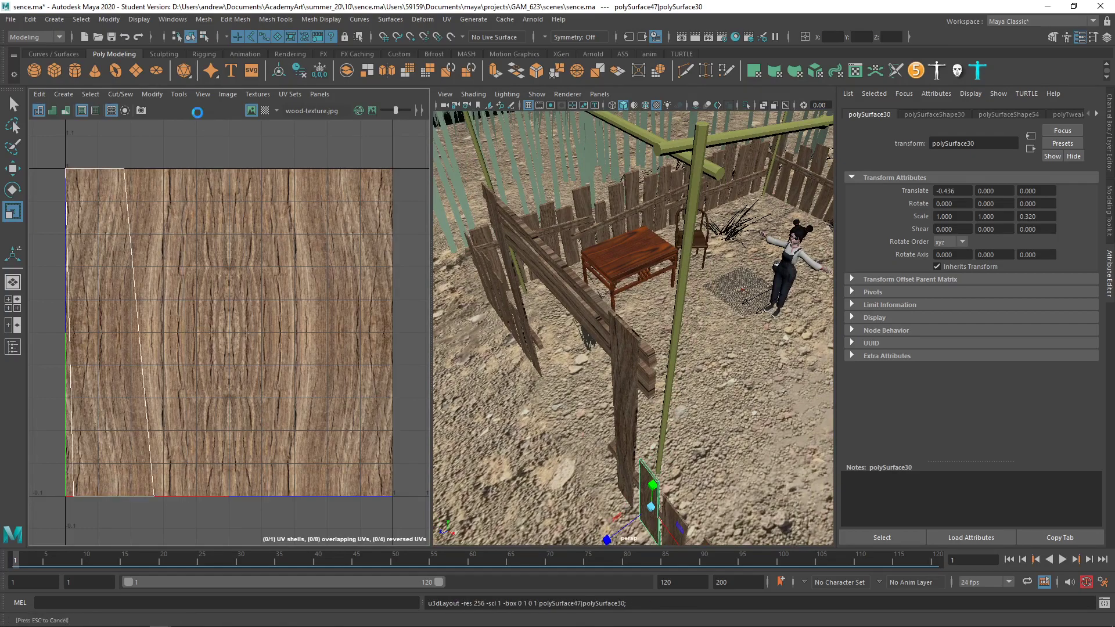
Select the narrow side face of the tall gate post and frame its UVs in the UV editor
alt+drag(566, 474, 517, 459)
alt+right_drag(516, 457, 728, 381)
mouse_move(728, 380)
alt+mouse_down()
mouse_move(713, 378)
mouse_move(720, 372)
alt+mouse_up()
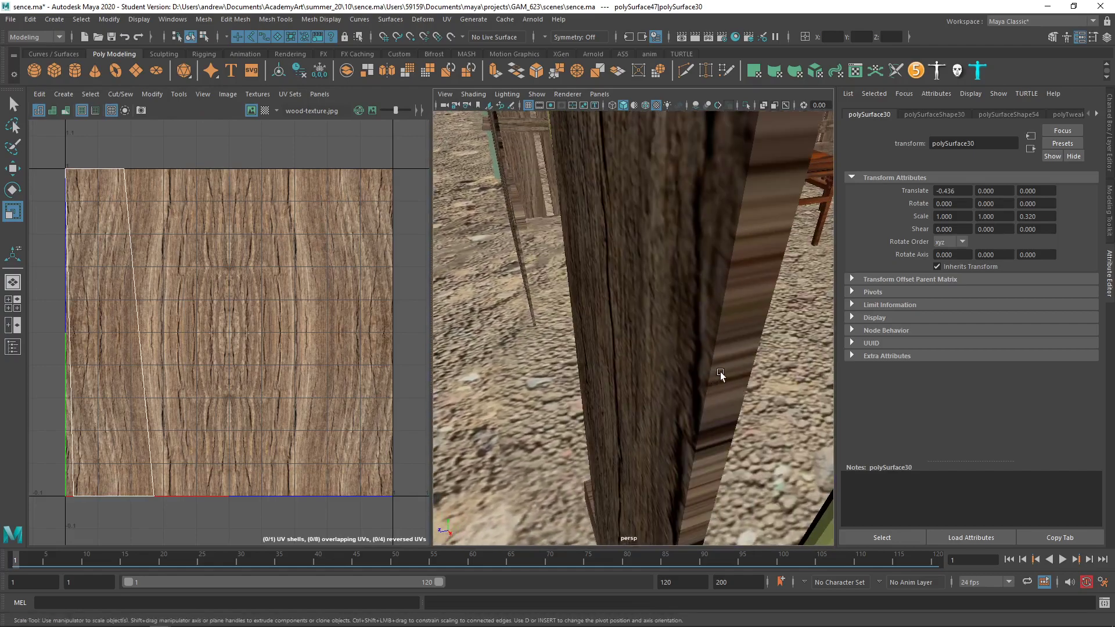
click(744, 353)
right_drag(740, 350, 731, 333)
click(732, 331)
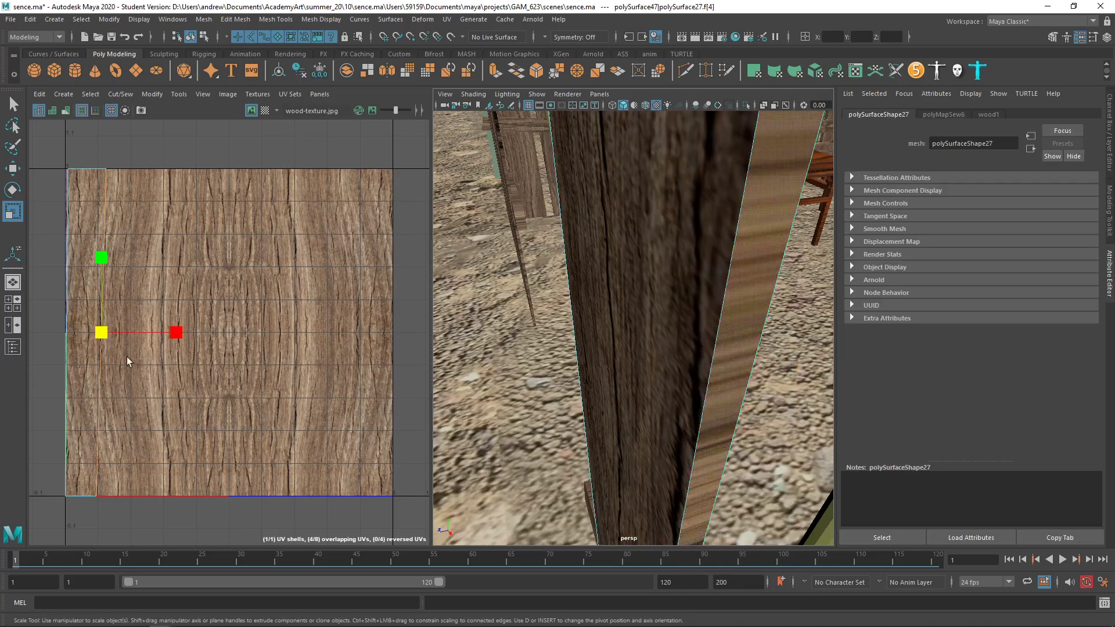
key(f)
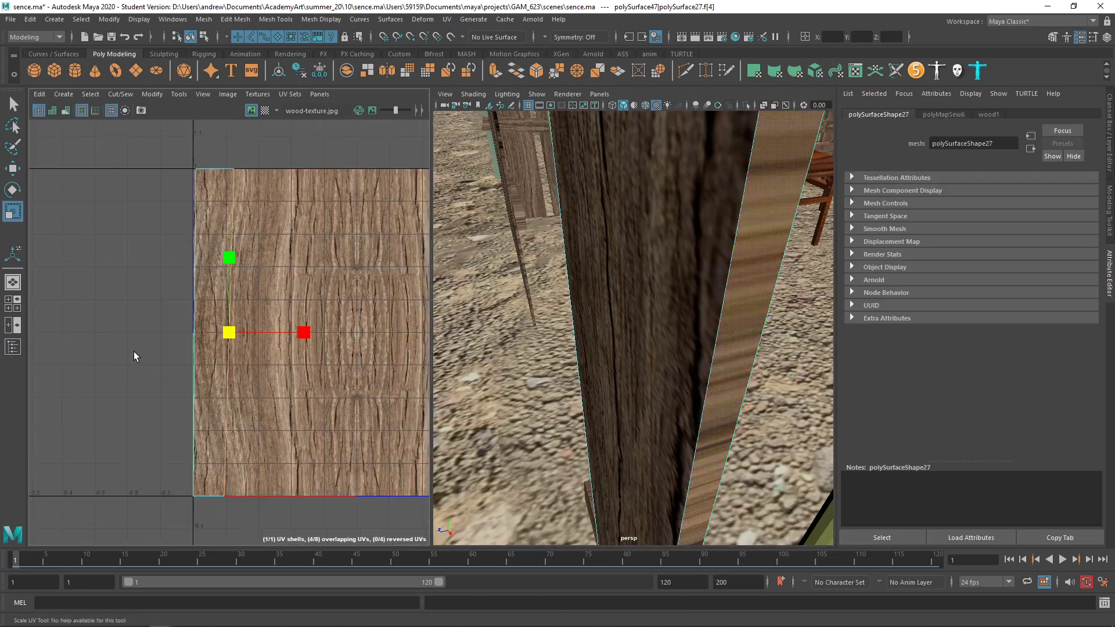
Return the tall gate post to object mode and unfold its UVs
click(197, 392)
right_drag(210, 370, 212, 375)
right_drag(240, 335, 241, 331)
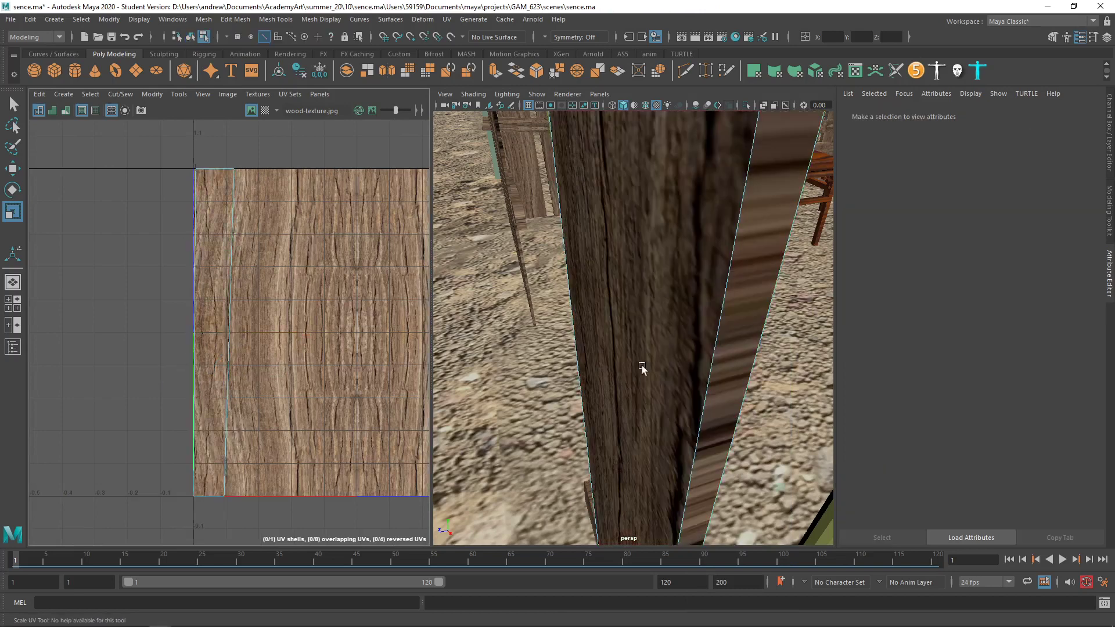
right_drag(703, 350, 779, 277)
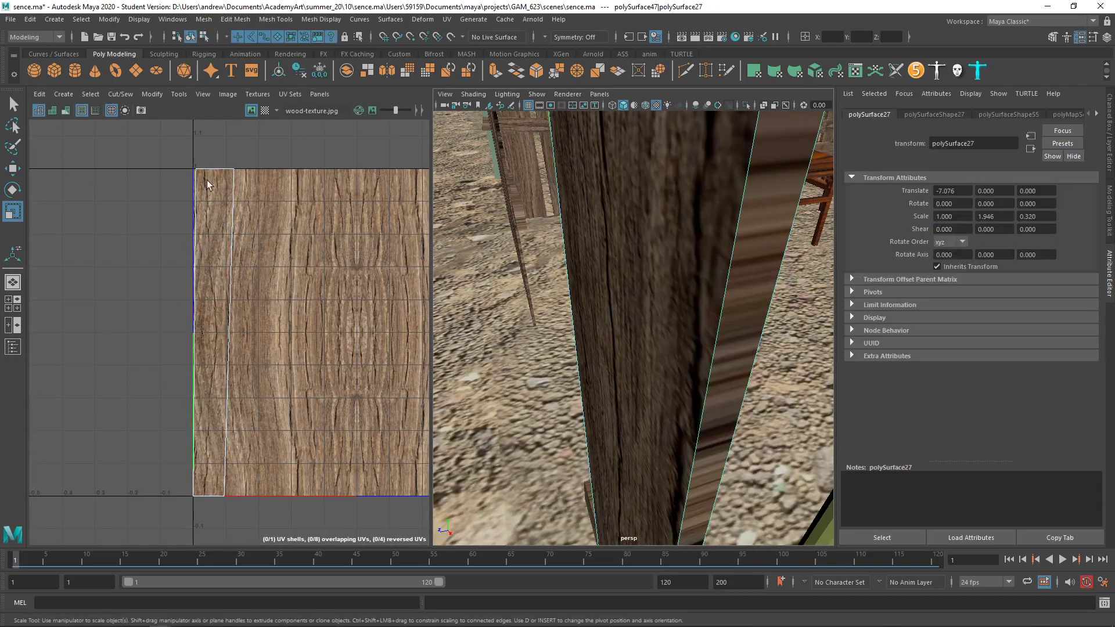
key(ctrl+u)
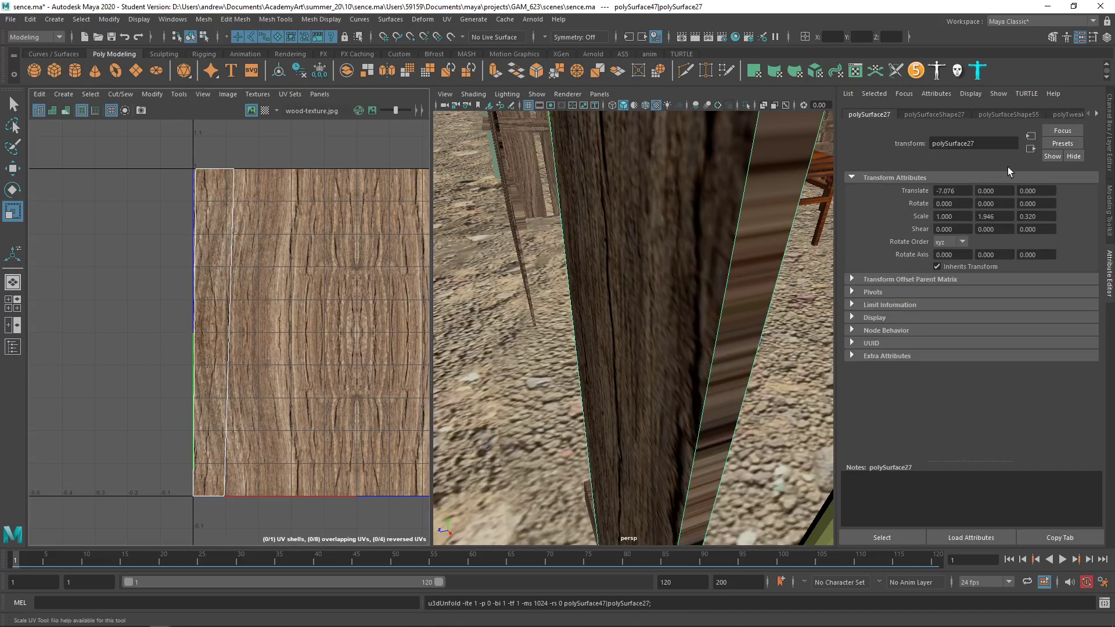
Open the wood1 material of the gate post and the file texture connected to its color
click(987, 113)
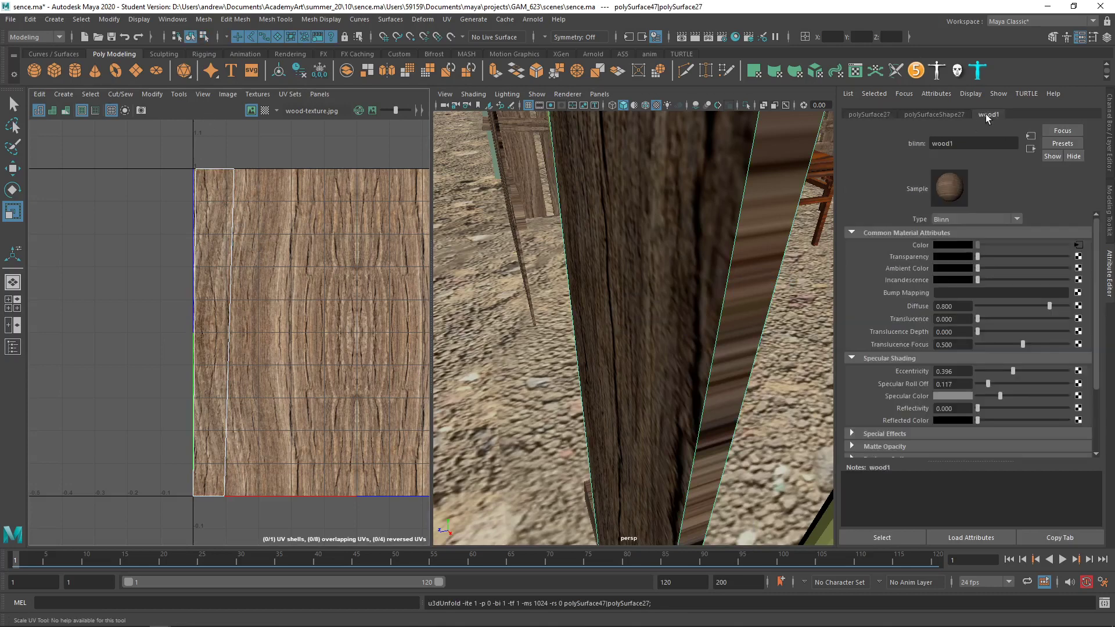
click(1079, 245)
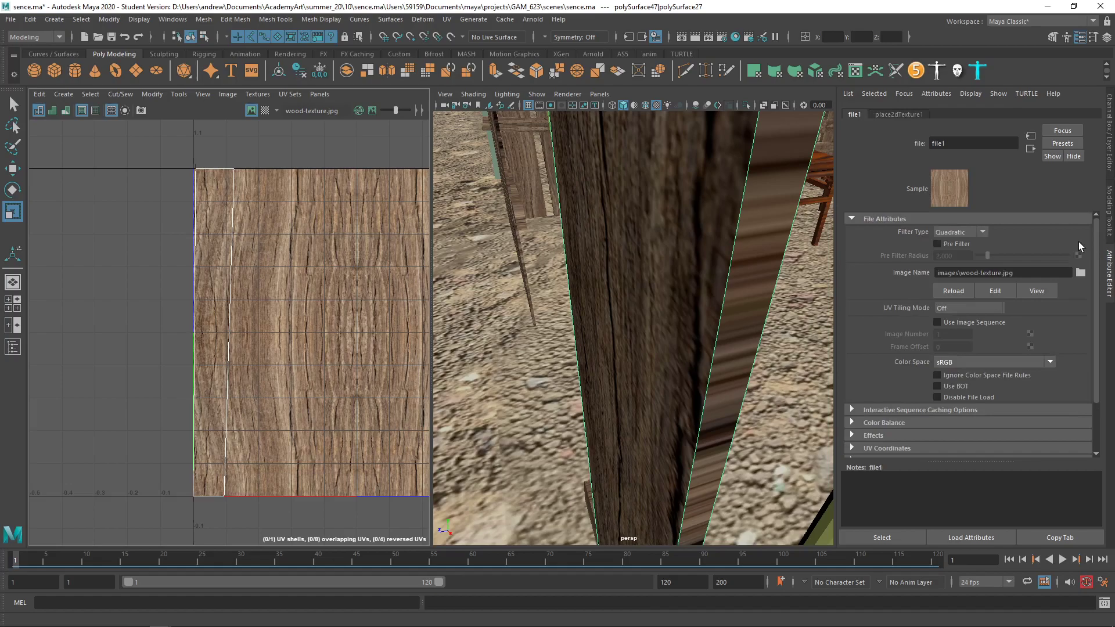
scroll(695, 292, down, 10)
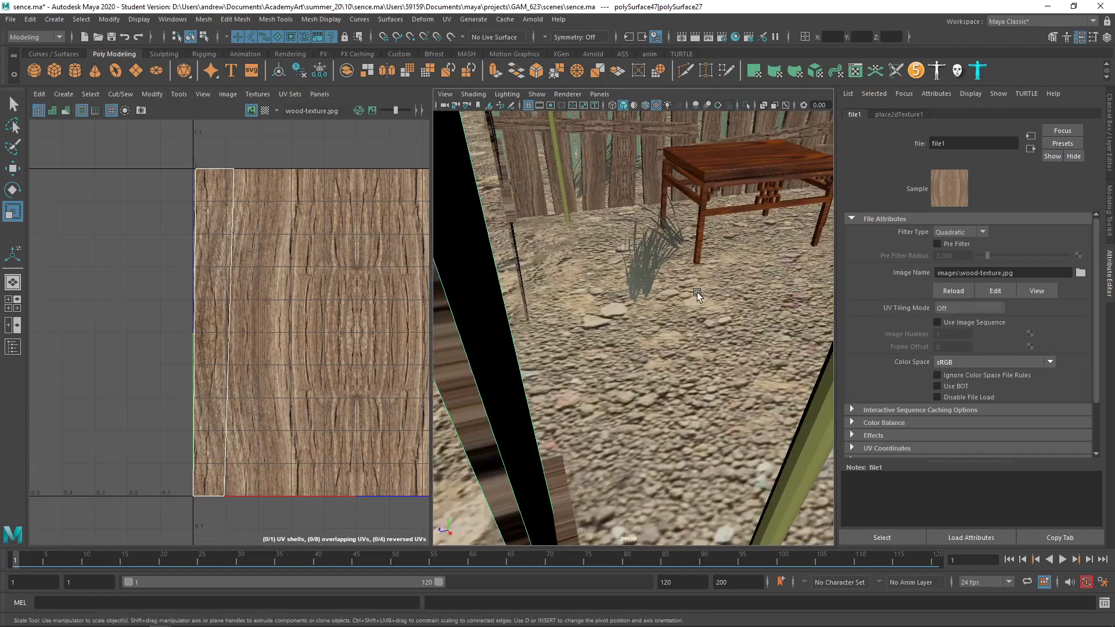
alt+drag(648, 295, 594, 291)
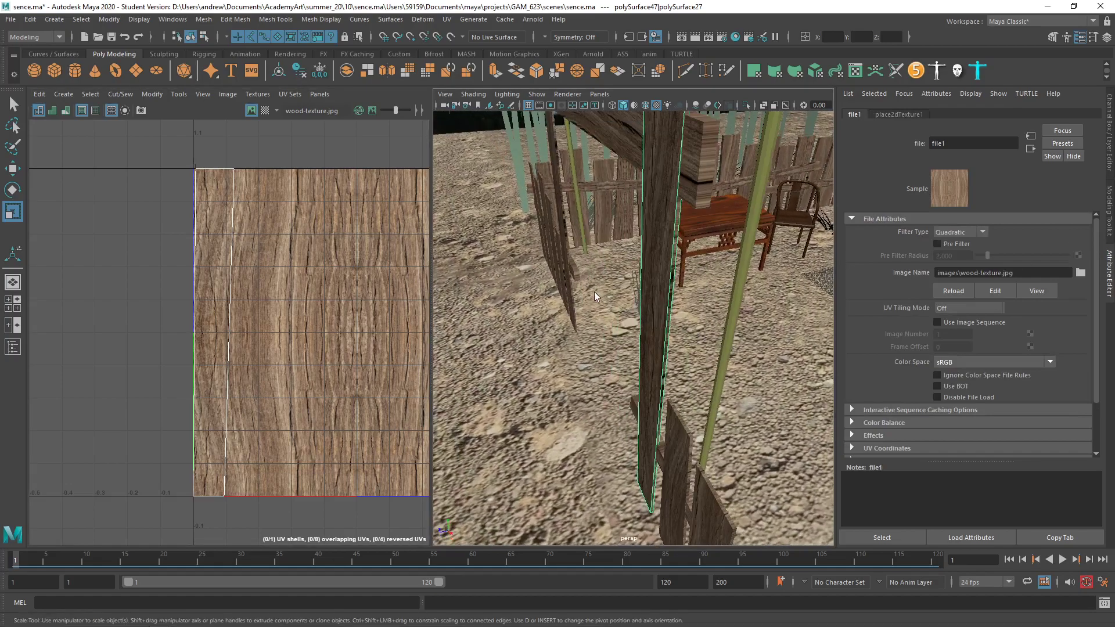
right_click(594, 292)
click(639, 292)
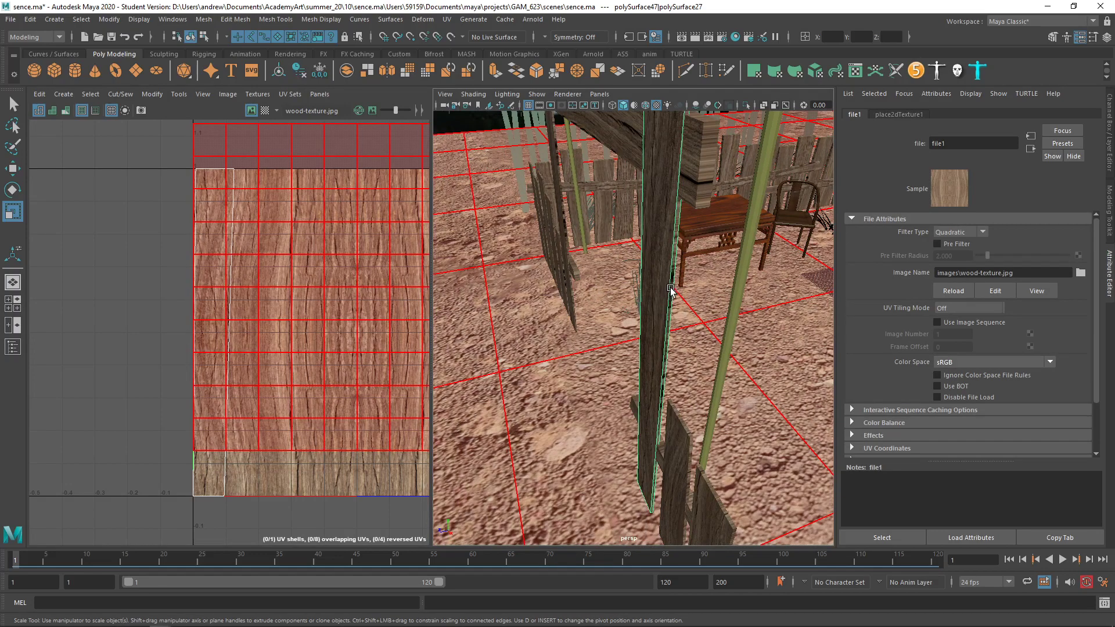
click(671, 287)
right_click(665, 291)
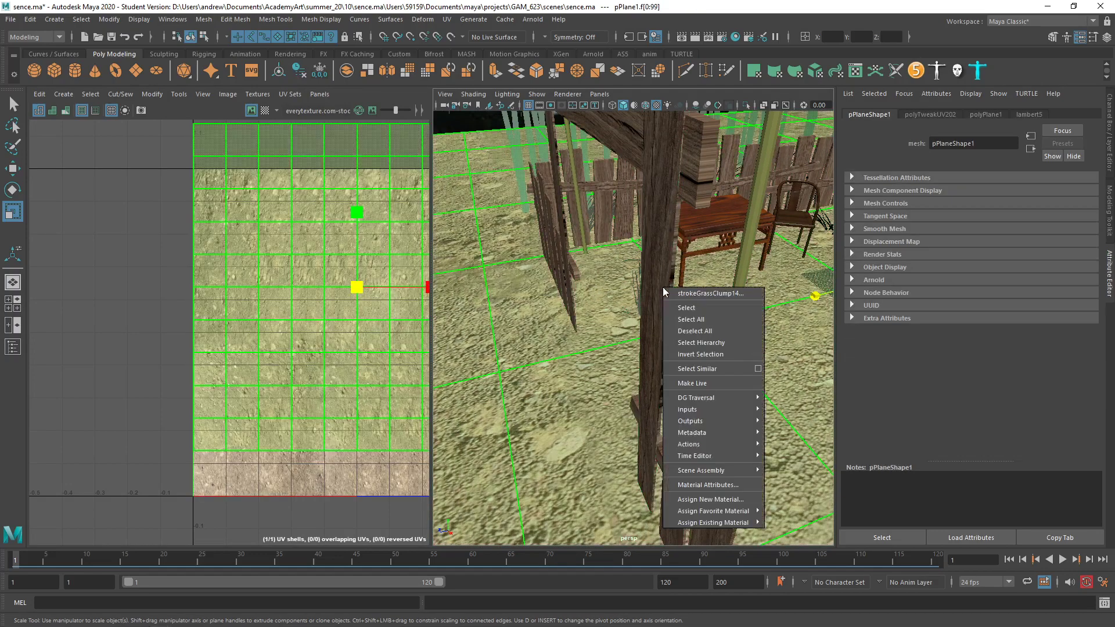
click(704, 241)
Reselect the tall gate post and pick its narrow side face in face mode
alt+drag(668, 253, 667, 257)
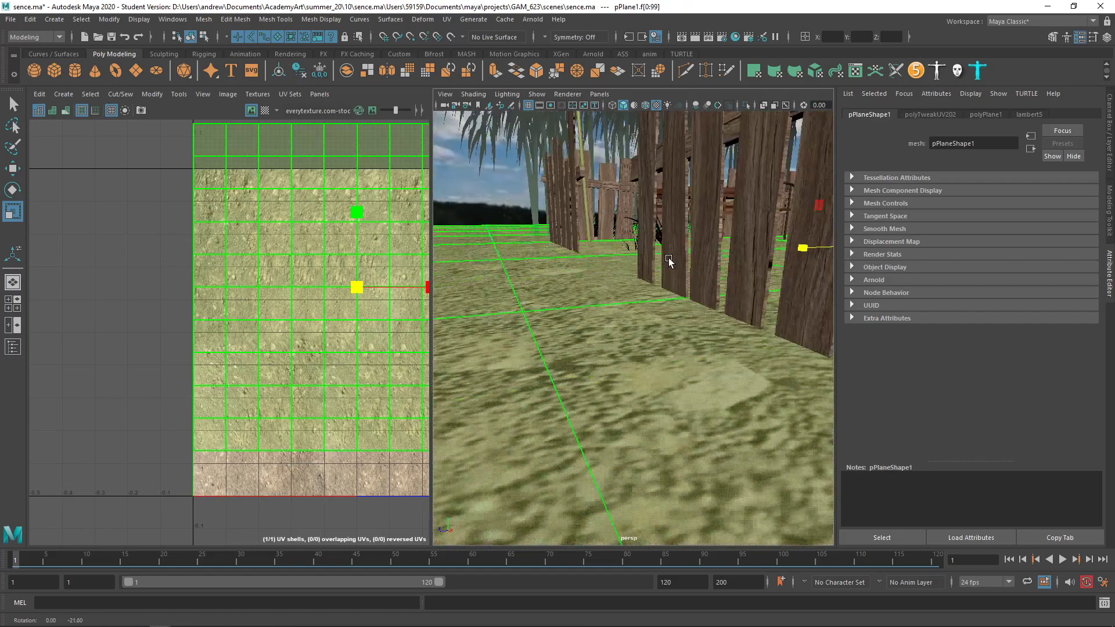
alt+middle_drag(667, 258, 661, 373)
alt+drag(661, 374, 634, 252)
click(628, 265)
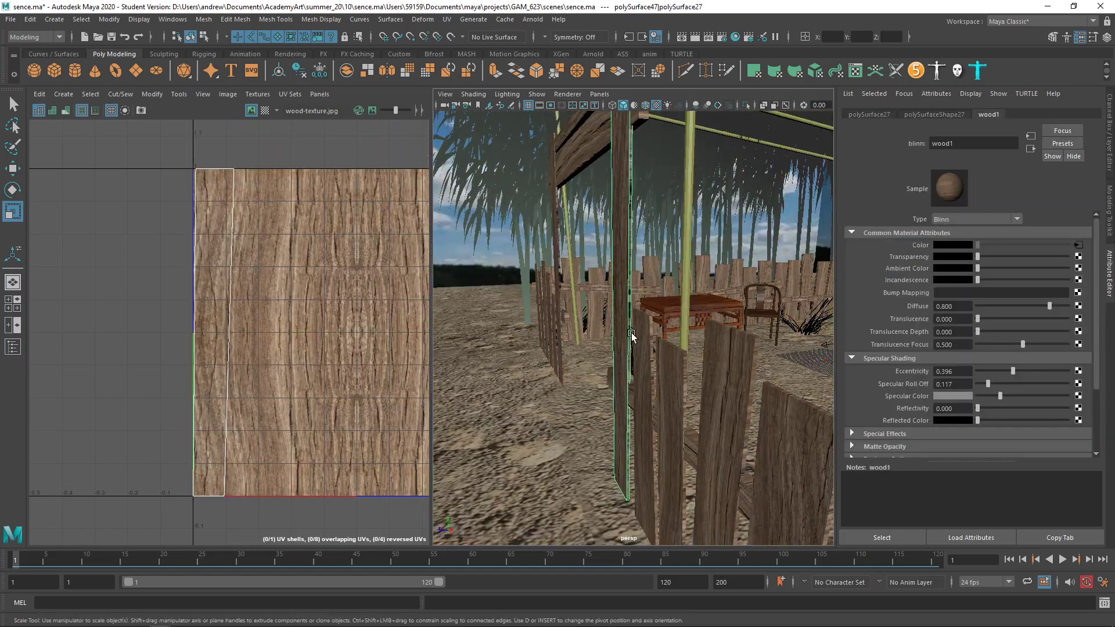
right_drag(626, 322, 630, 293)
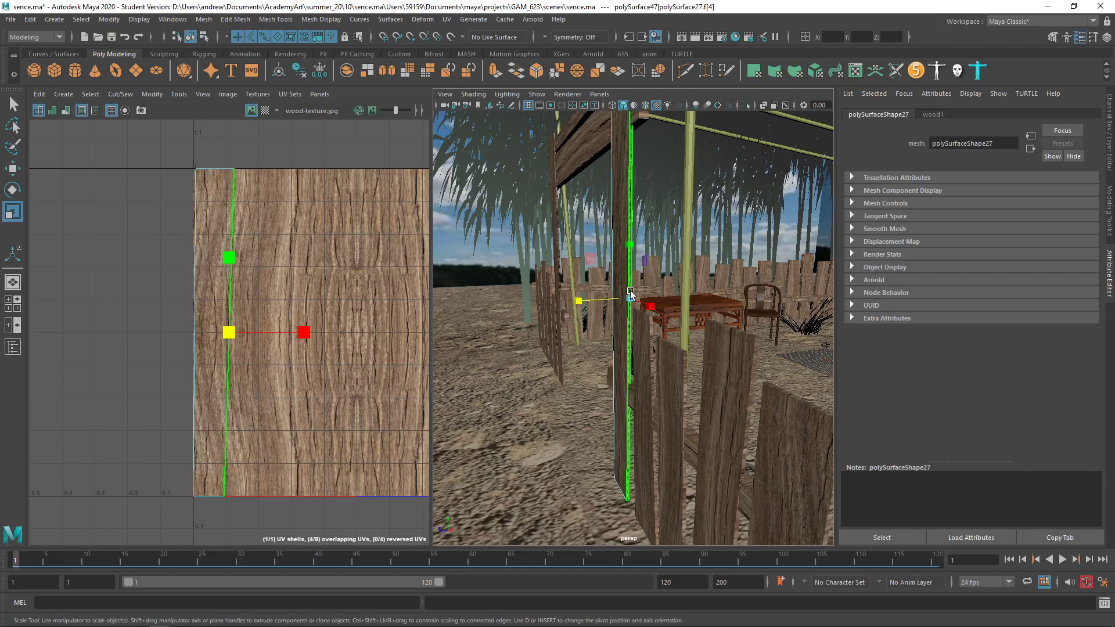
Try shifting the UVs of all the gate post's faces sideways across the wood texture, and undo the move
alt+drag(631, 295, 591, 311)
alt+middle_drag(591, 312, 717, 359)
key(ctrl+z)
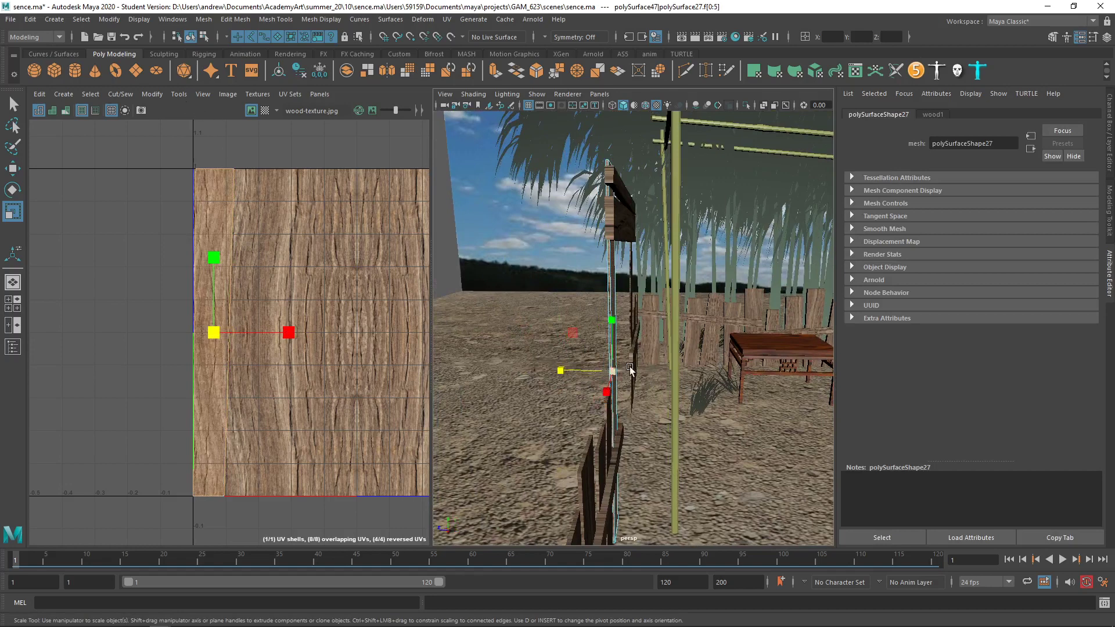
key(w)
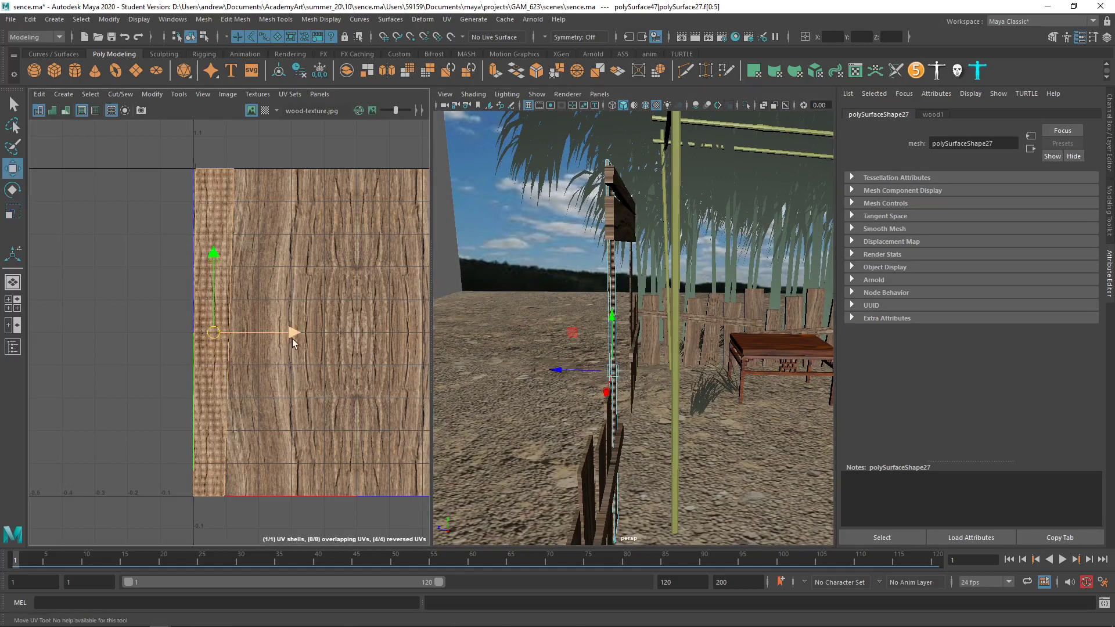
drag(292, 341, 331, 336)
key(ctrl+z)
Select only the post's narrow side face, try sliding its UVs sideways, and undo the move
alt+drag(601, 372, 661, 374)
alt+middle_drag(704, 370, 616, 381)
alt+right_drag(569, 375, 658, 373)
click(614, 352)
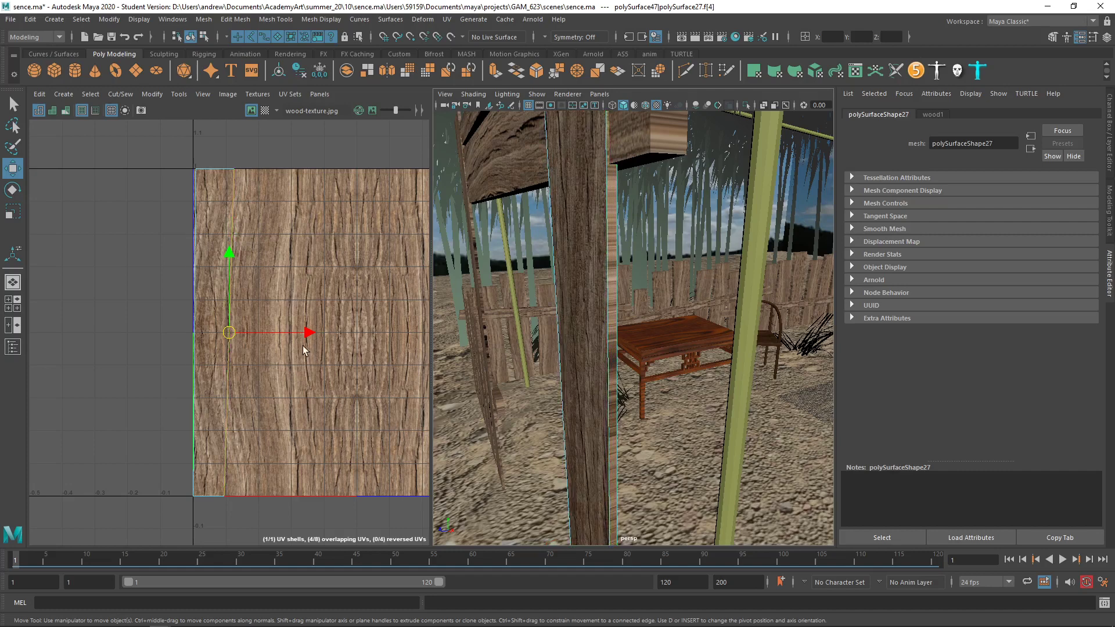
drag(308, 334, 337, 334)
key(ctrl+z)
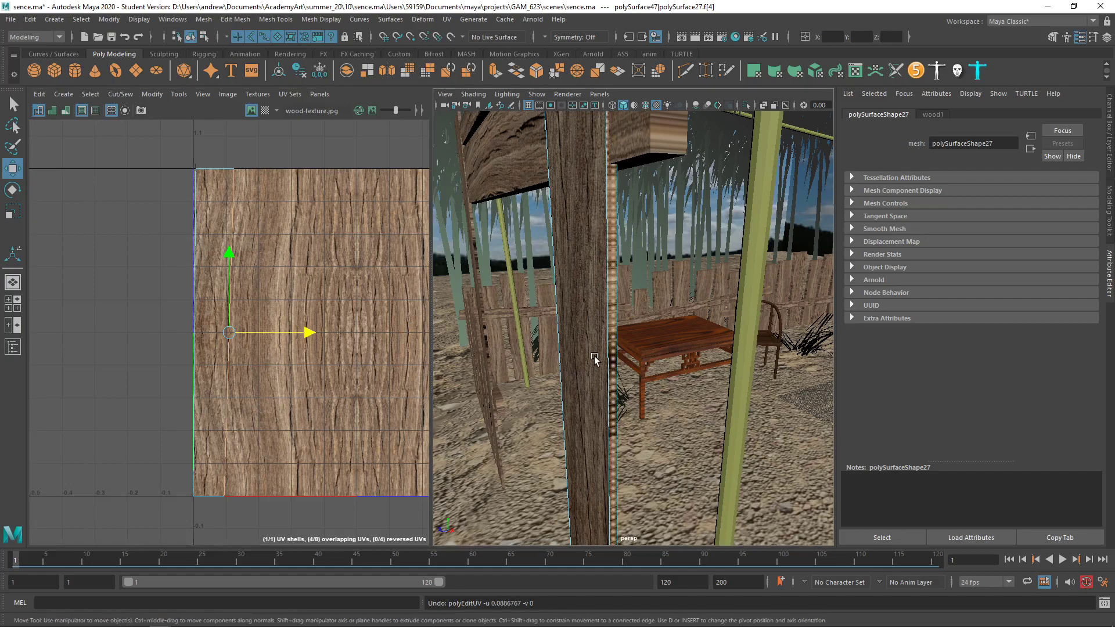
Select the vertical edge between the gate post's front and narrow side and cut the UVs along it
right_drag(595, 295, 600, 257)
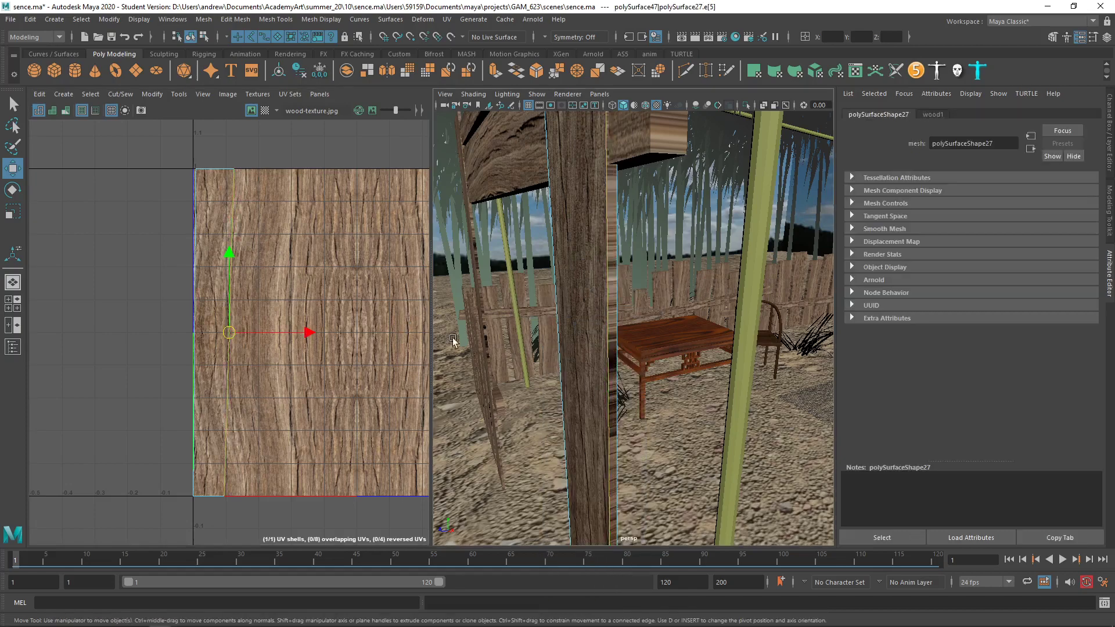
click(207, 107)
key(shift+x)
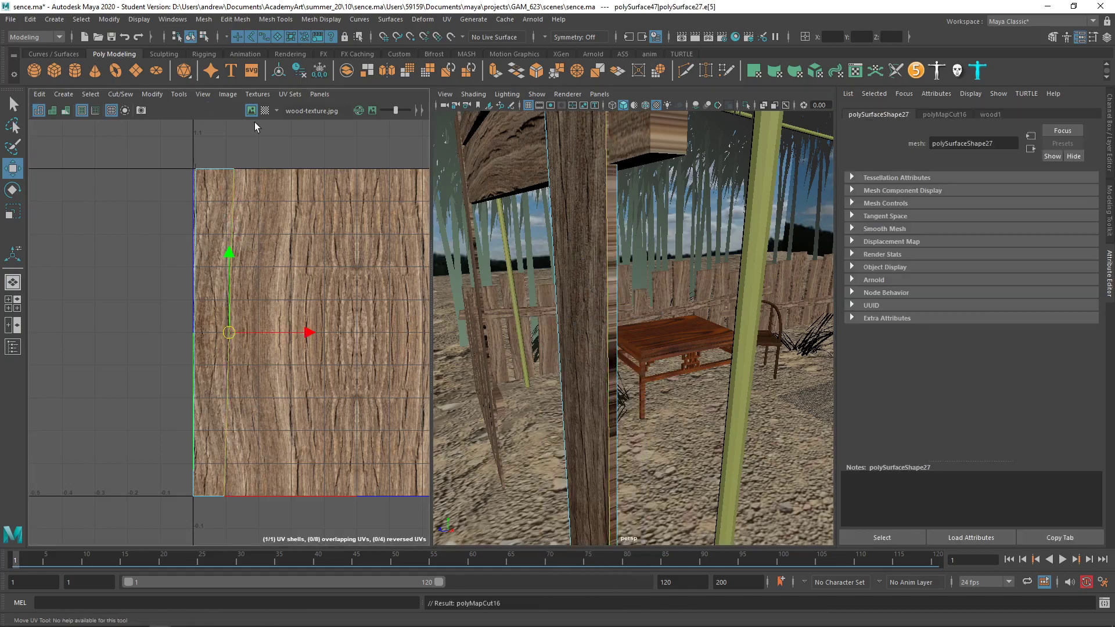
Return to object mode and reselect the tall gate post as a whole object
right_drag(670, 288, 670, 290)
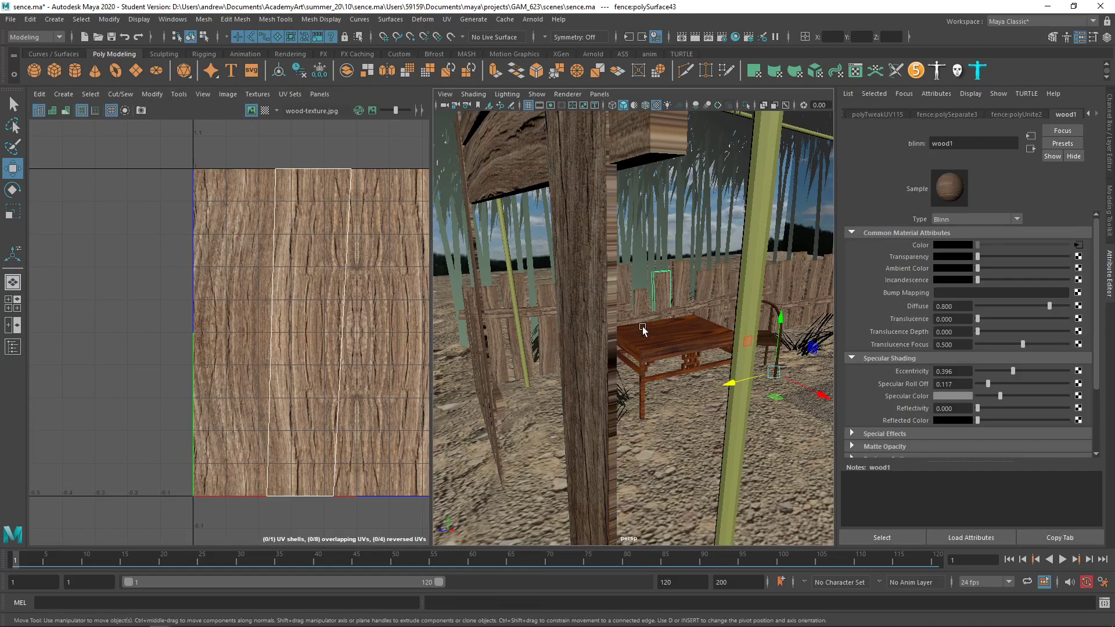
click(600, 312)
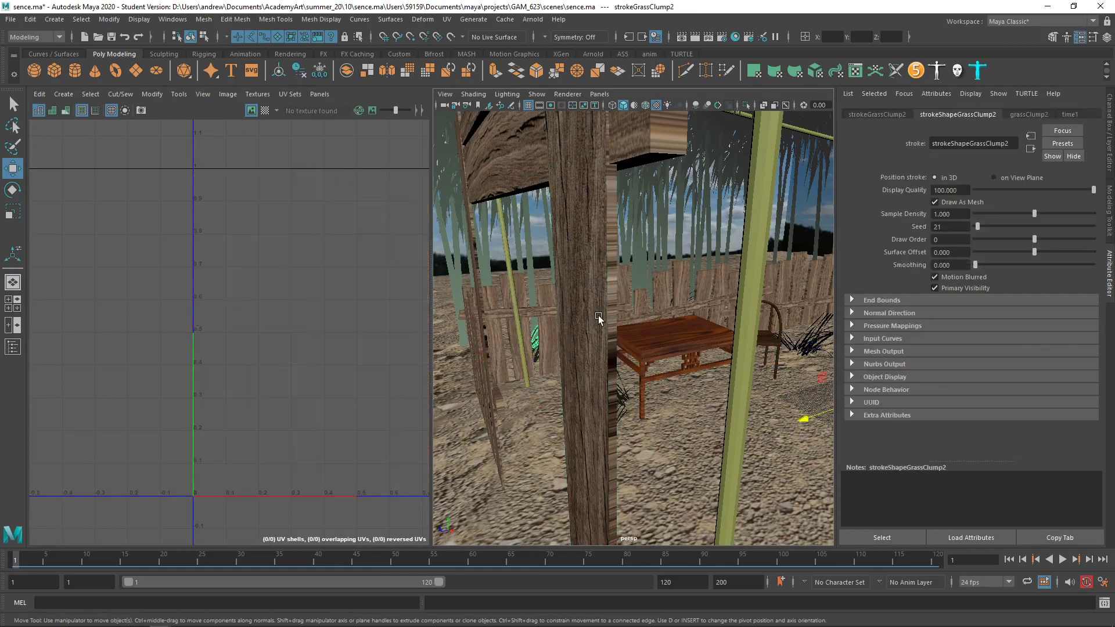
click(586, 326)
right_click(586, 329)
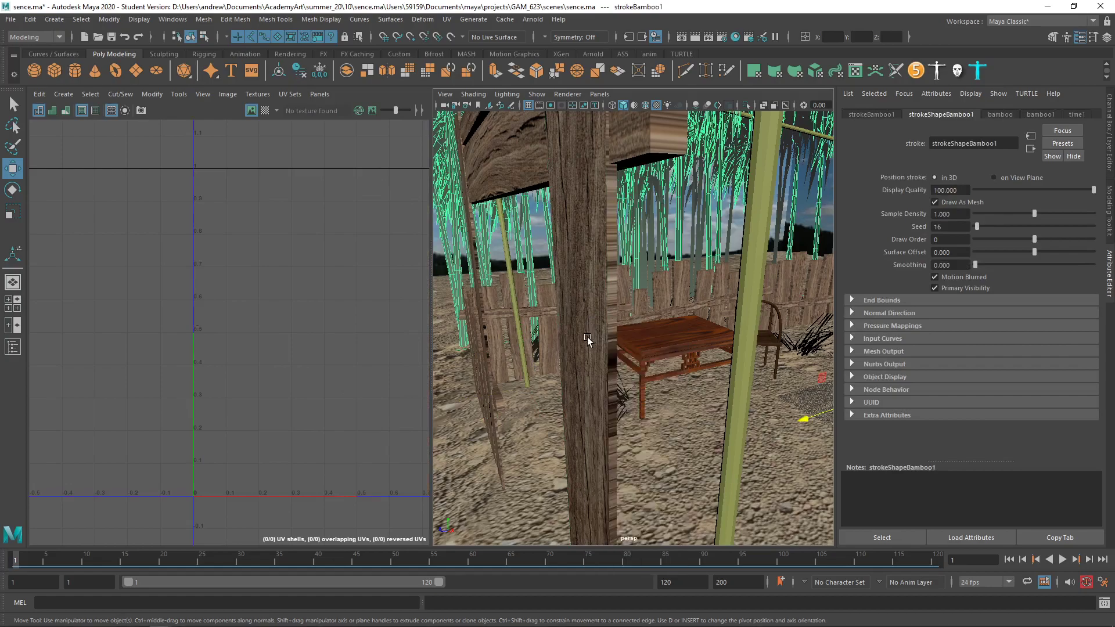
alt+drag(588, 339, 671, 374)
scroll(703, 366, down, 5)
click(639, 343)
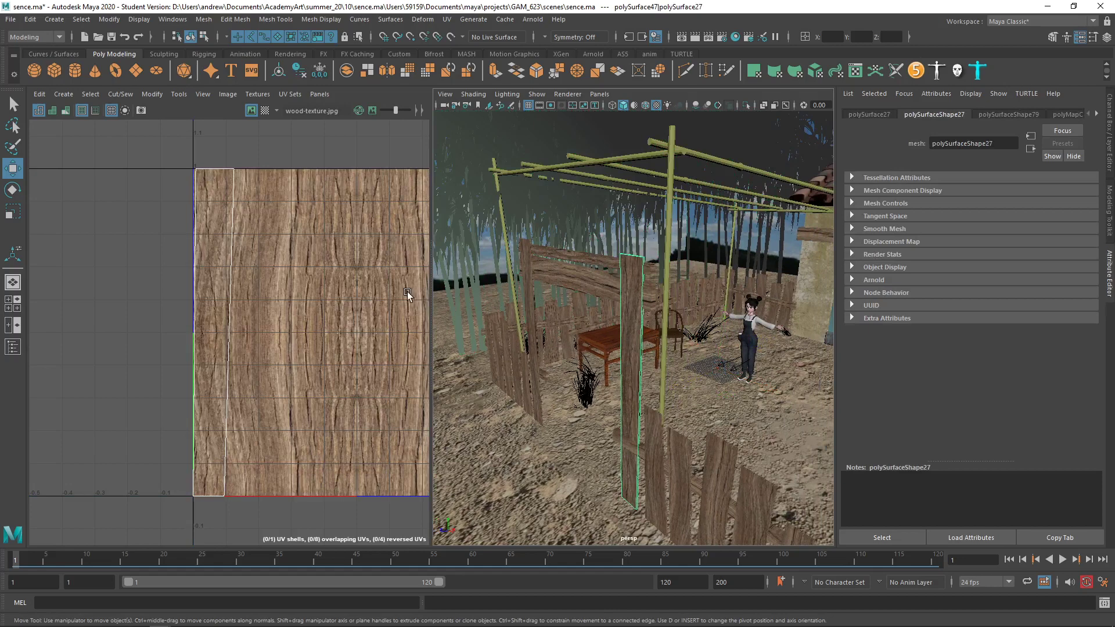
Compare the UV shells of the neighbouring fence planks with that of the tall gate post
click(657, 443)
click(670, 457)
click(720, 480)
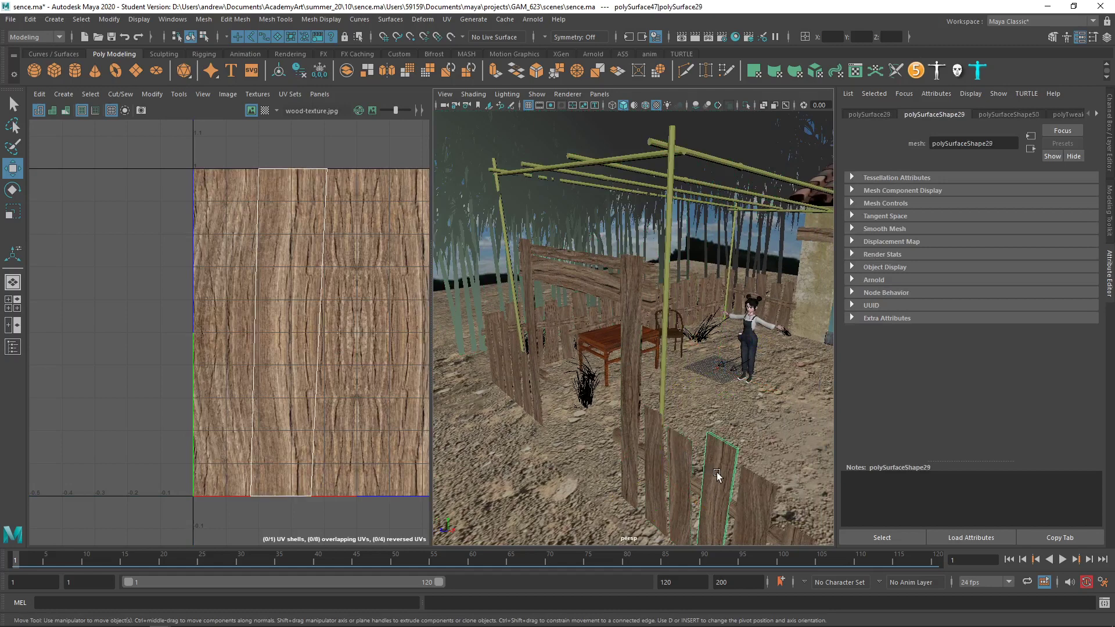
click(760, 505)
click(632, 383)
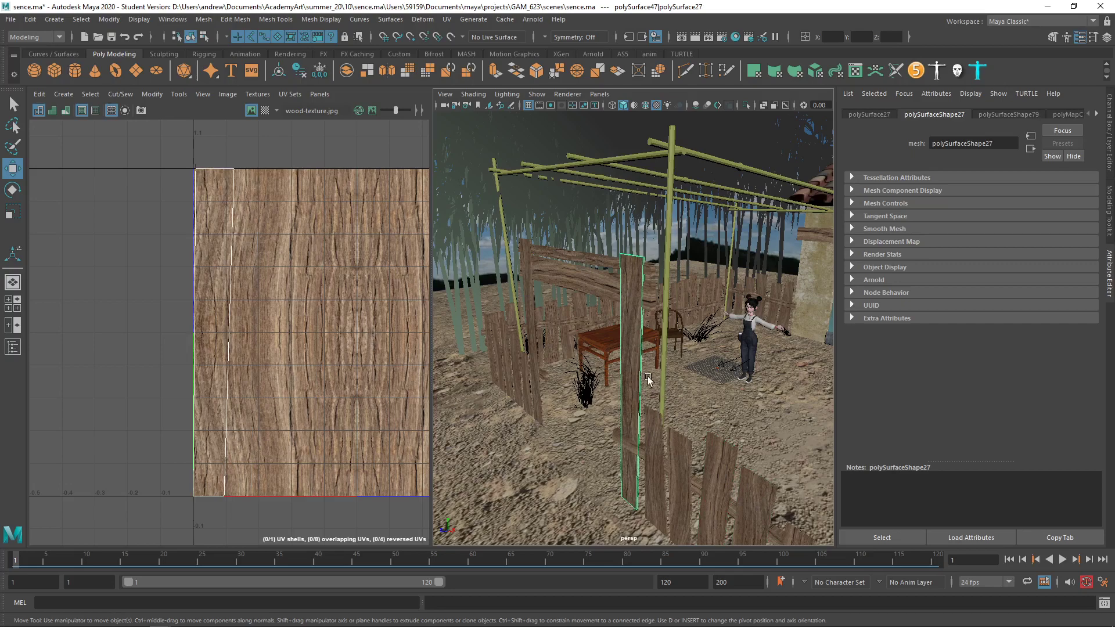
Select the gate post's long vertical edge beside its narrow side and cut its UVs there
alt+drag(605, 384, 583, 349)
scroll(583, 349, up, 6)
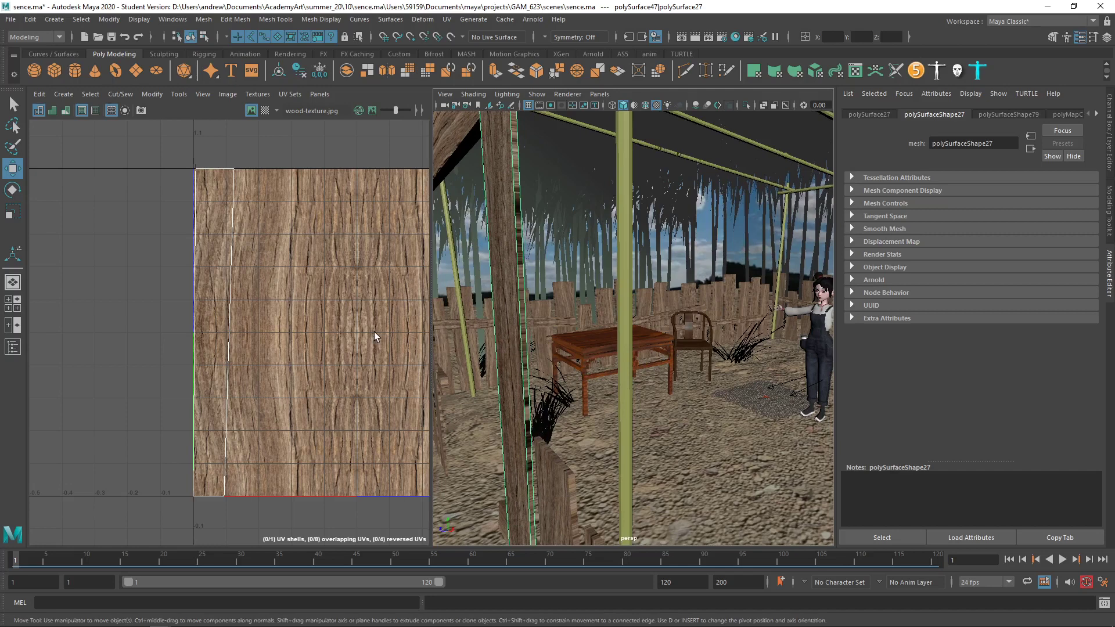
right_drag(511, 317, 512, 249)
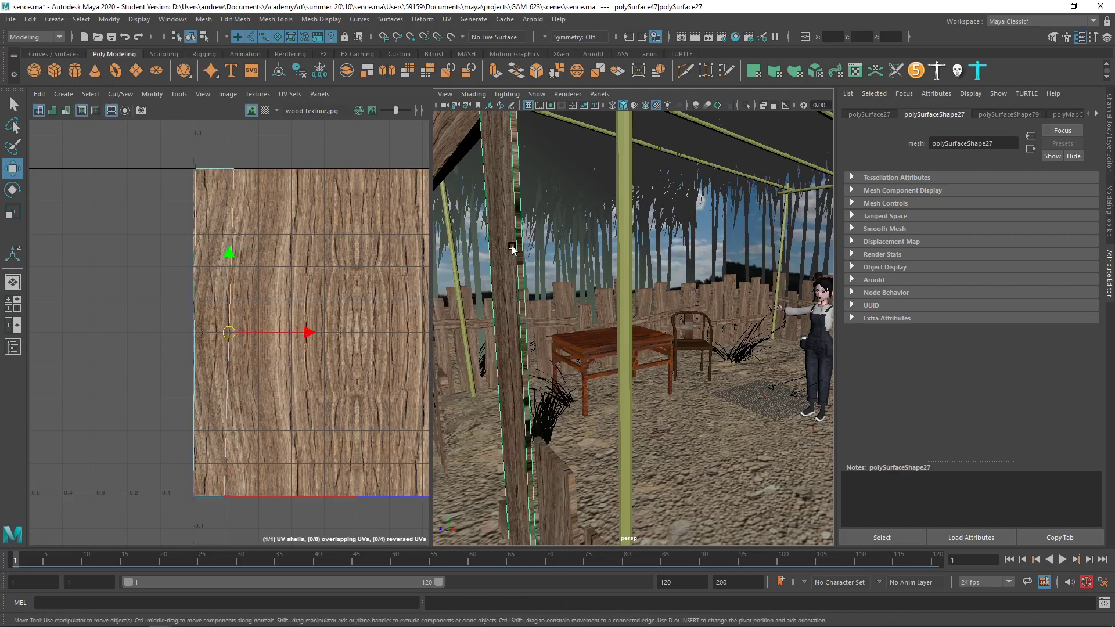
click(517, 249)
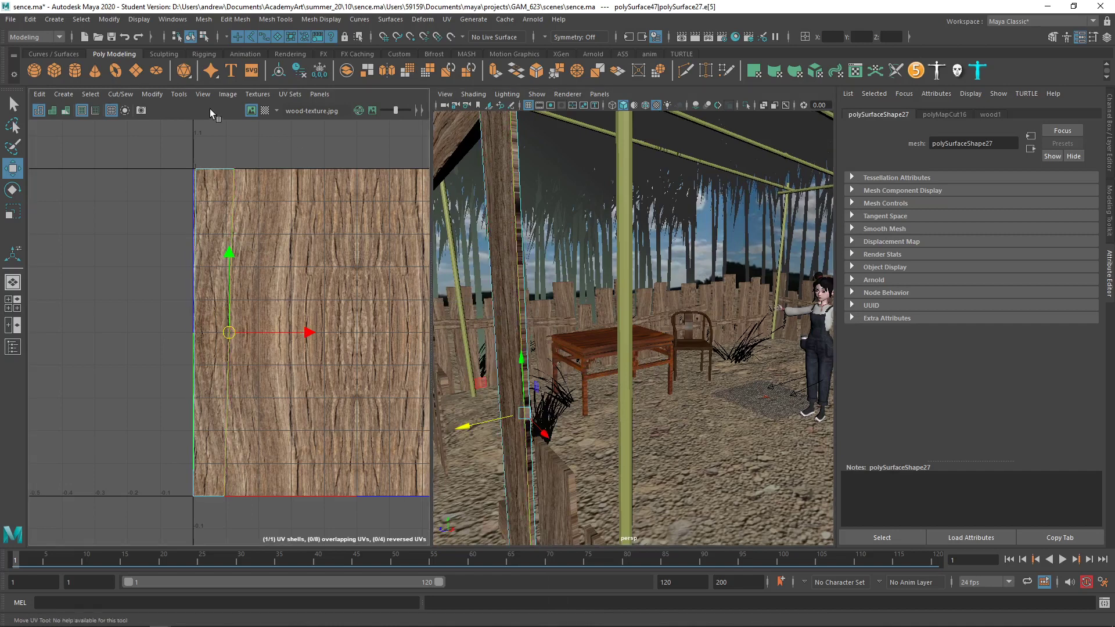
key(shift+x)
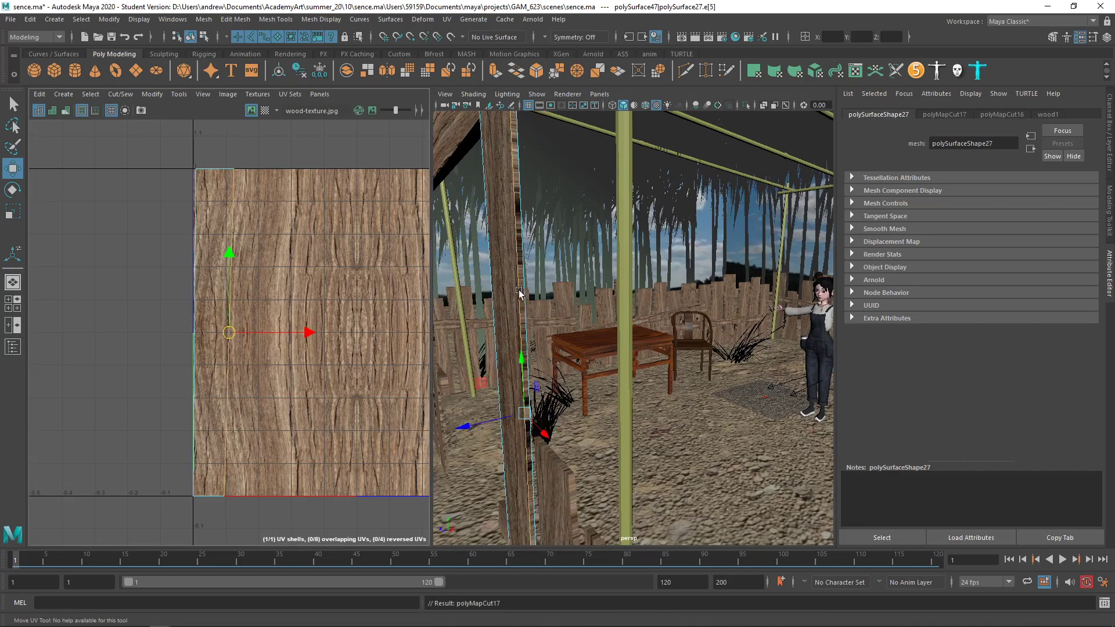
Leave edge selection on the post and hide the strokeBamboo1 bamboo foliage
click(496, 295)
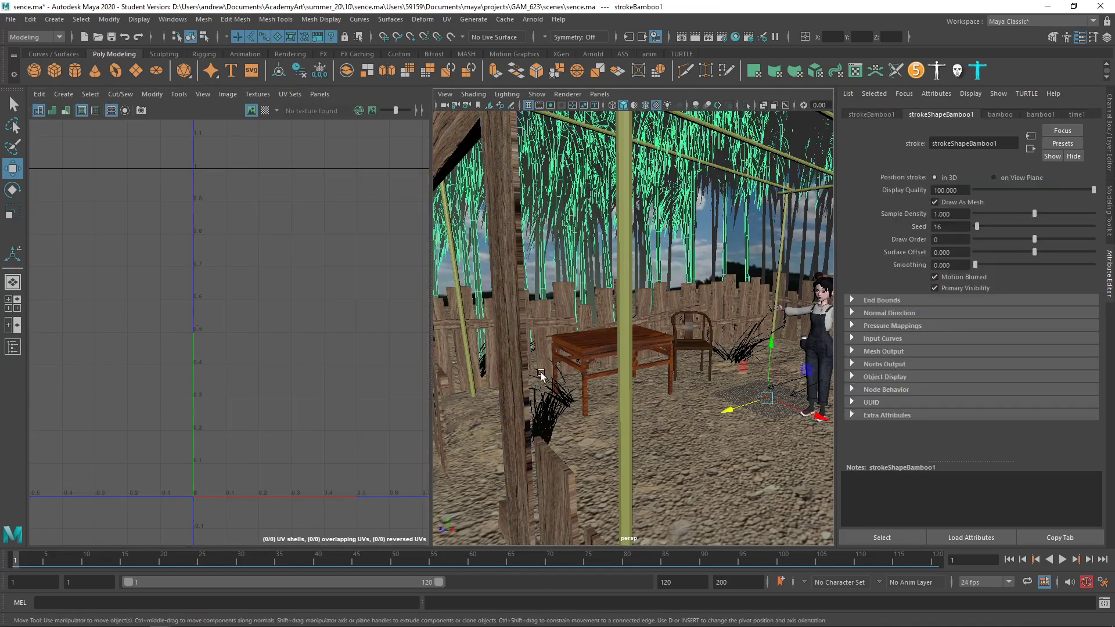
alt+drag(542, 376, 535, 371)
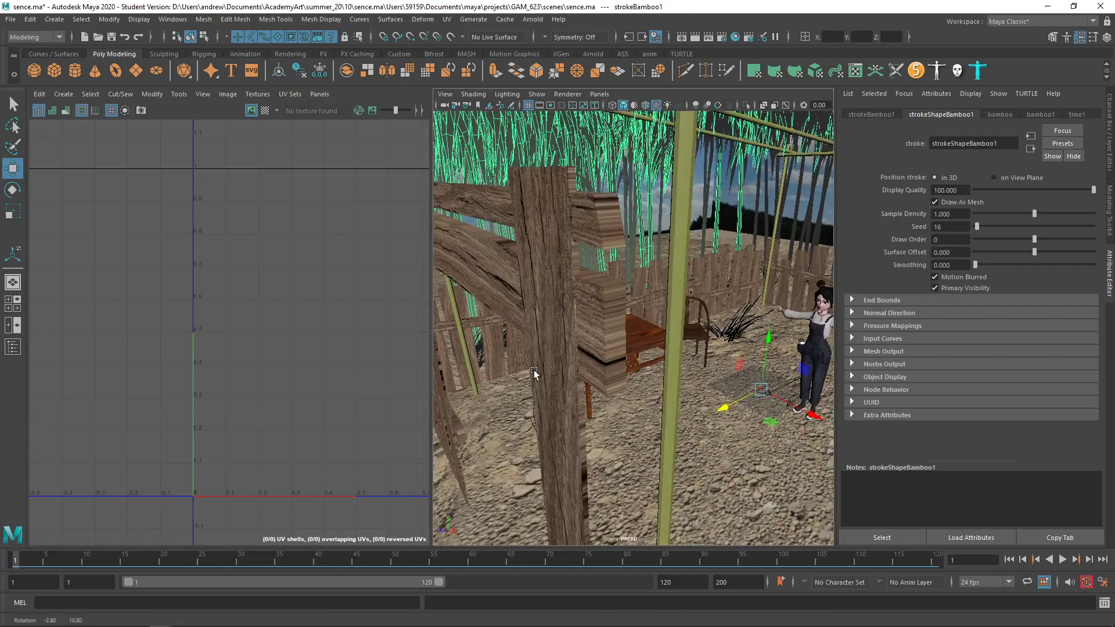
right_click(528, 263)
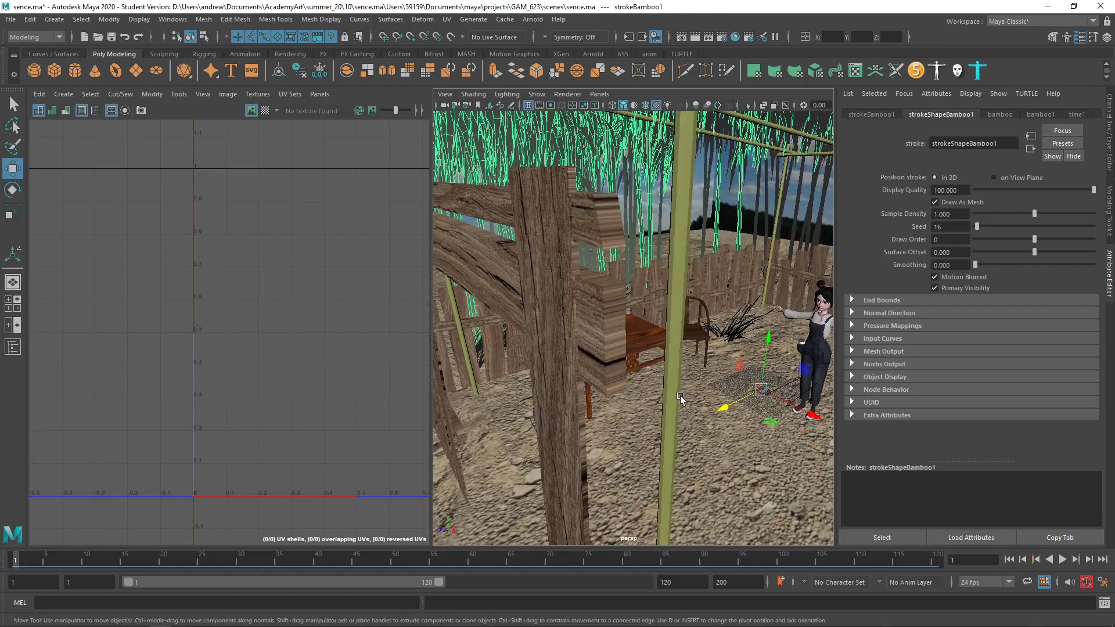
alt+right_drag(681, 396, 483, 400)
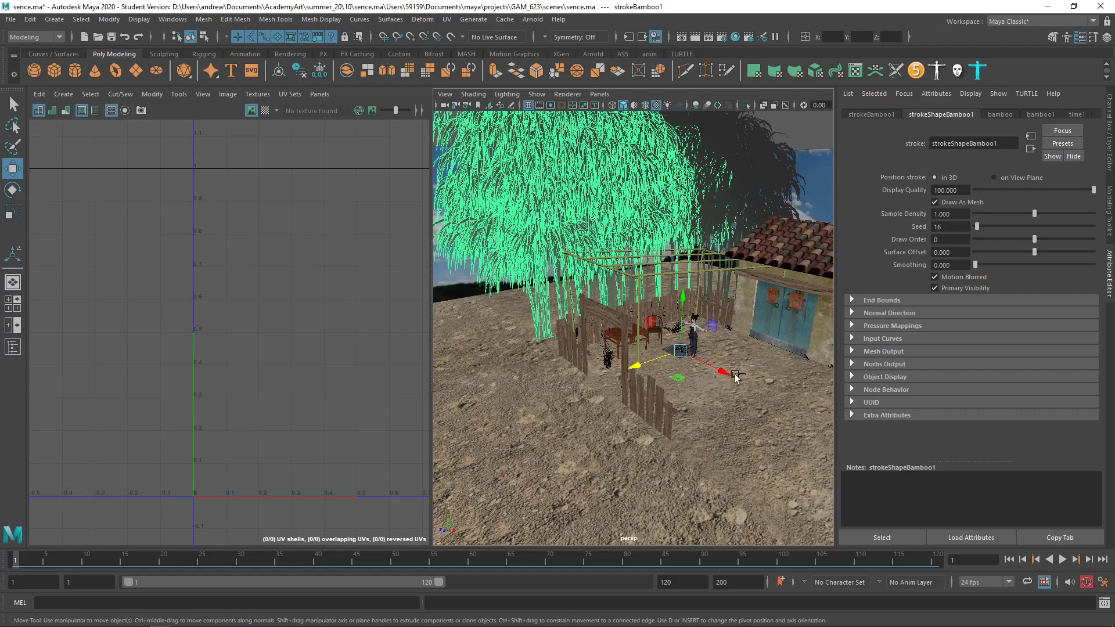
key(ctrl+h)
Select the tall gate post and unfold its UVs
scroll(645, 381, up, 3)
scroll(646, 381, up, 4)
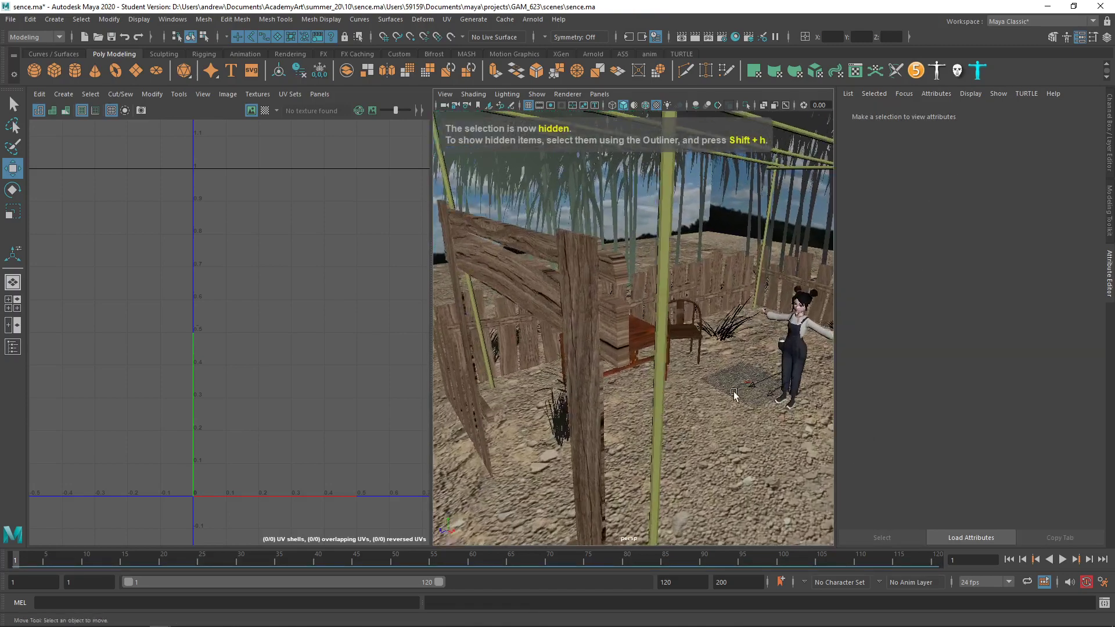
click(584, 386)
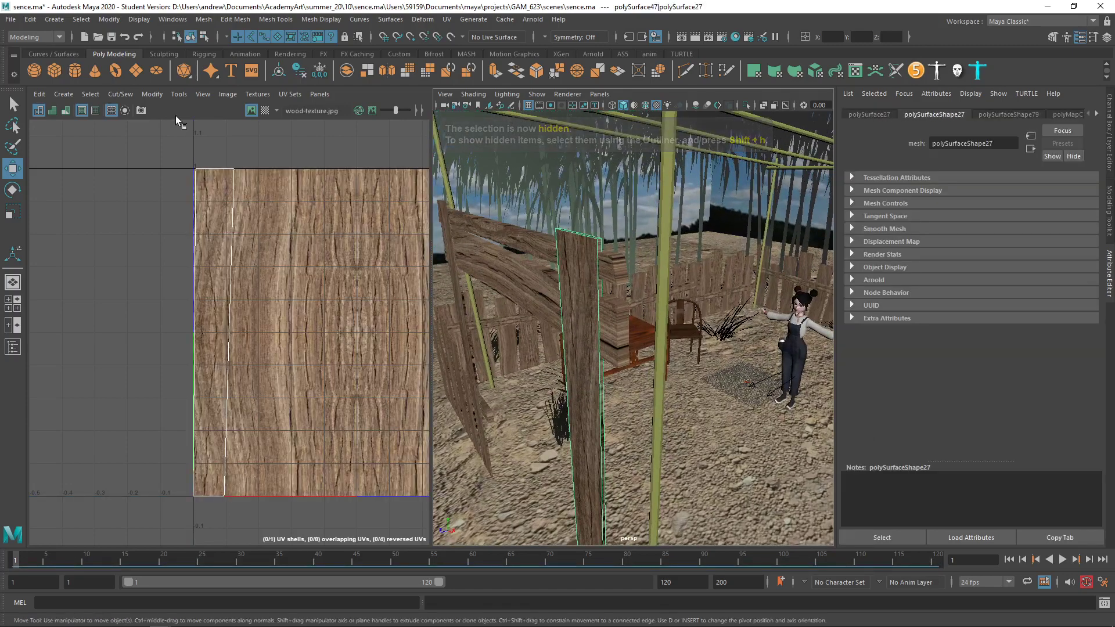
key(ctrl+u)
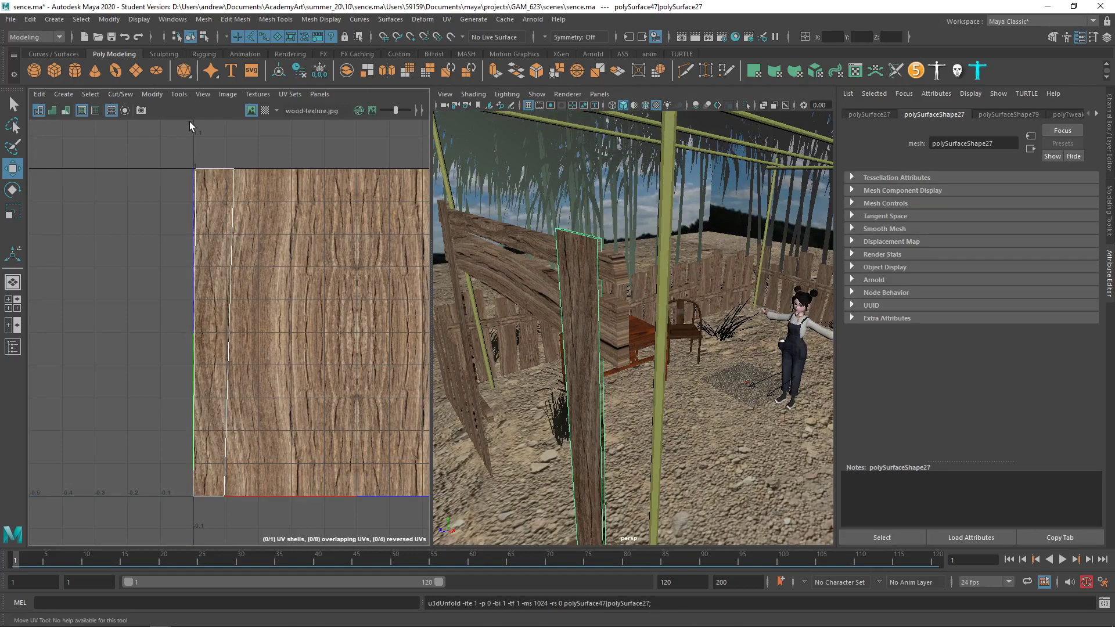
Apply a planar UV projection to the gate post, try unfolding it in object mode, and undo the unfold
click(447, 19)
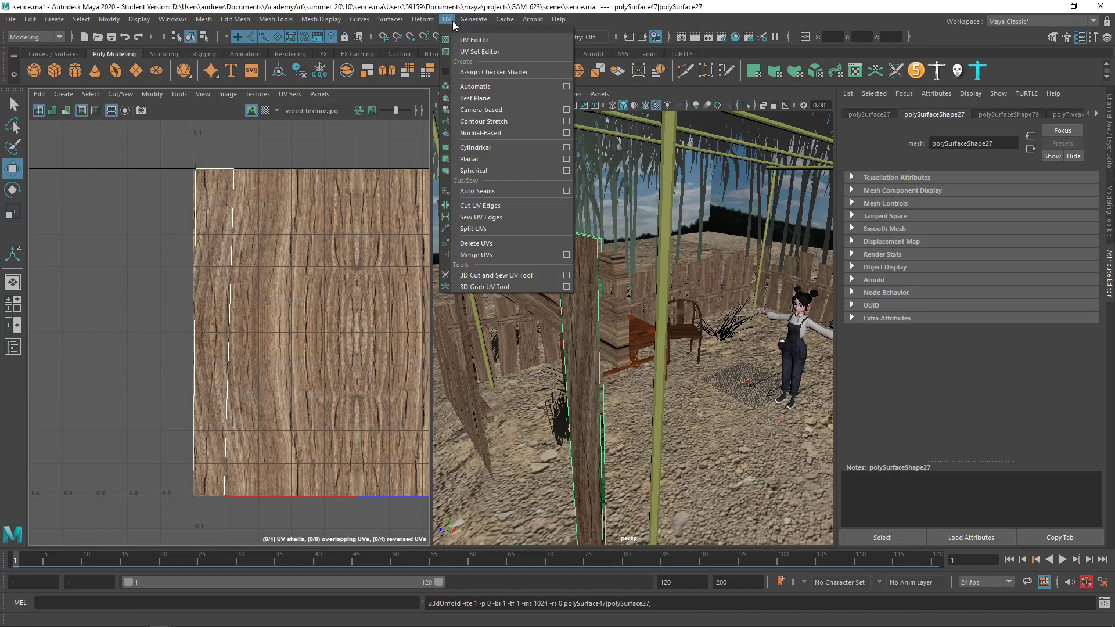
click(502, 159)
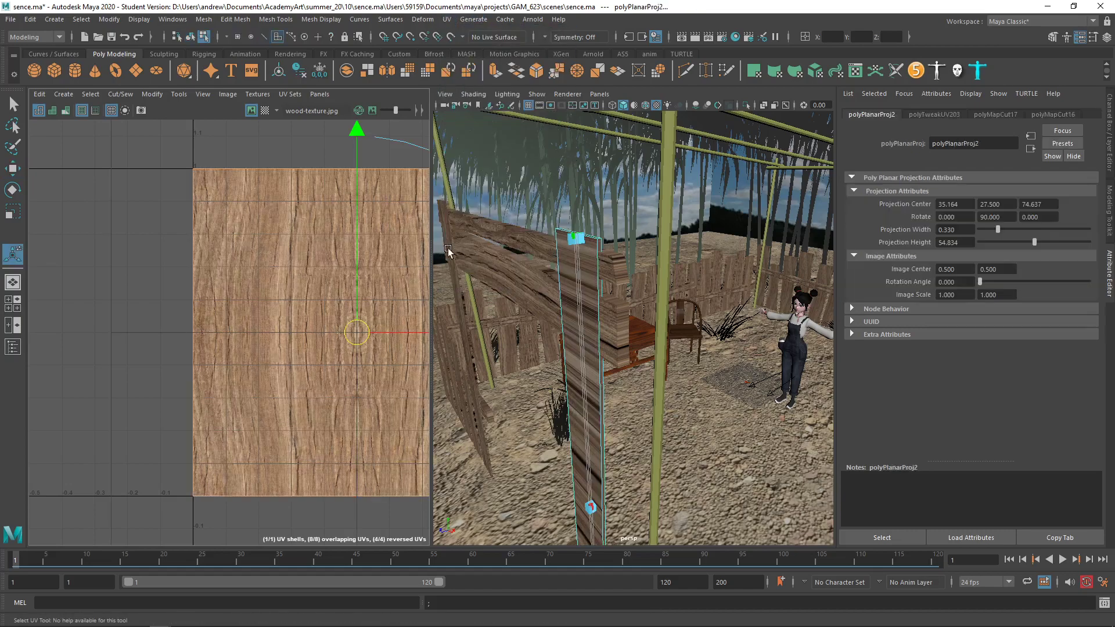
click(392, 263)
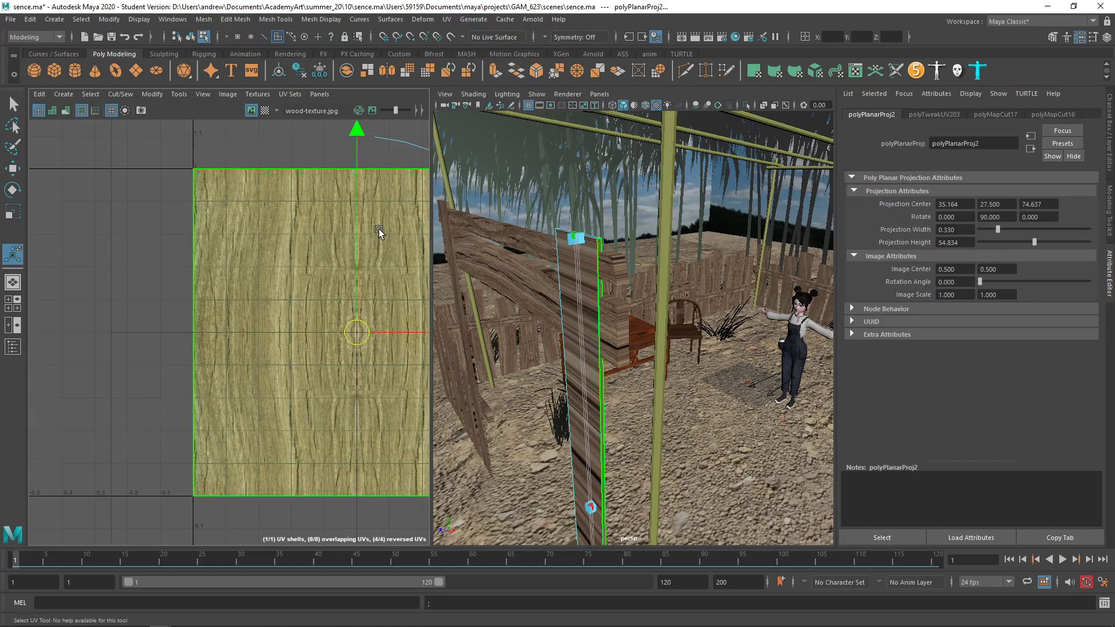
key(F8)
key(ctrl+u)
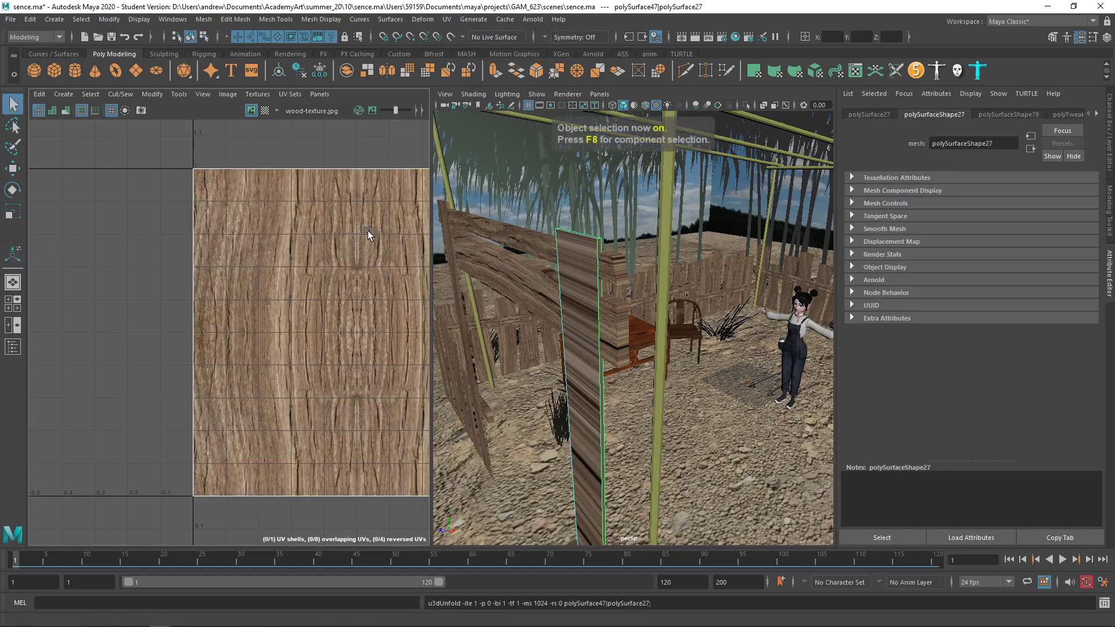
key(ctrl+z)
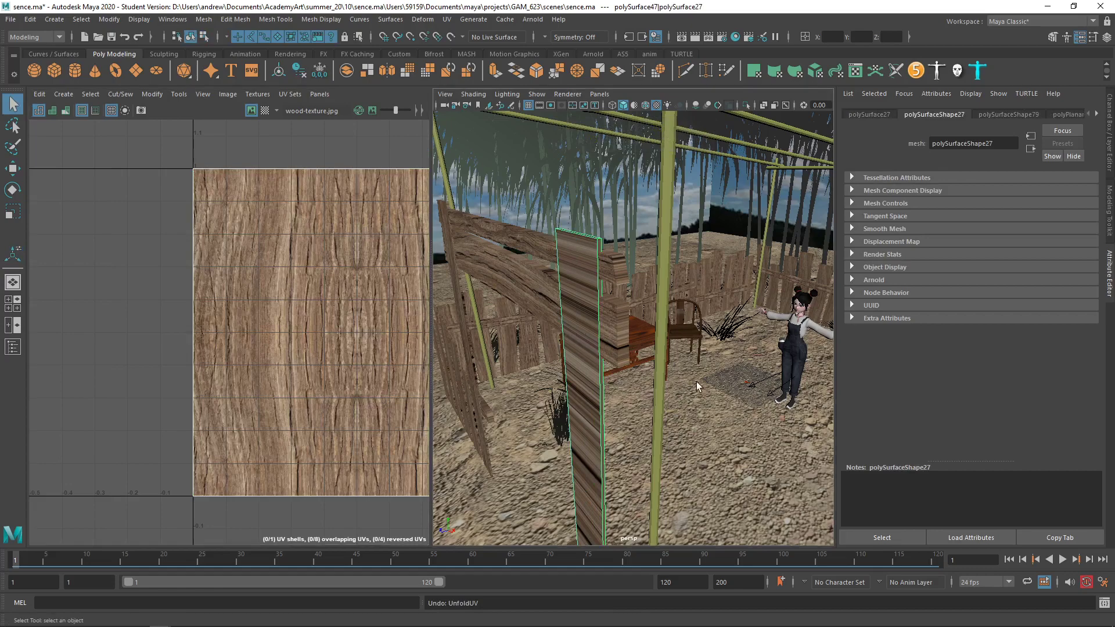
Undo the planar UV projection applied to the whole gate post
click(708, 398)
click(592, 393)
key(ctrl+z)
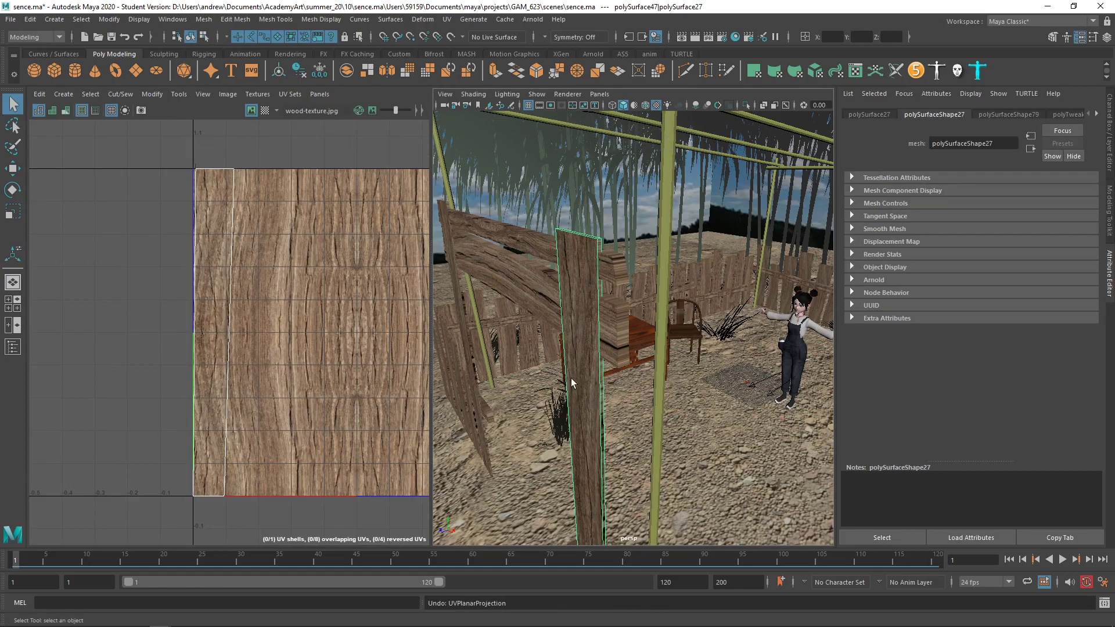
Select the gate post's narrow side face and apply a planar UV projection from the X axis, fitted to the bounding box
right_drag(593, 359, 602, 334)
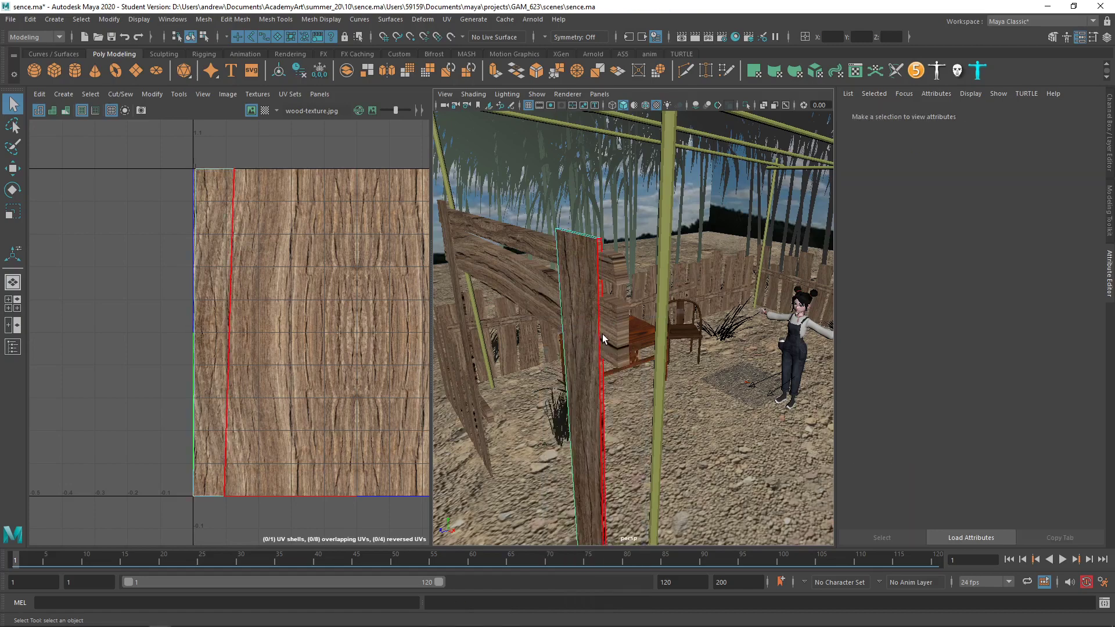
click(603, 339)
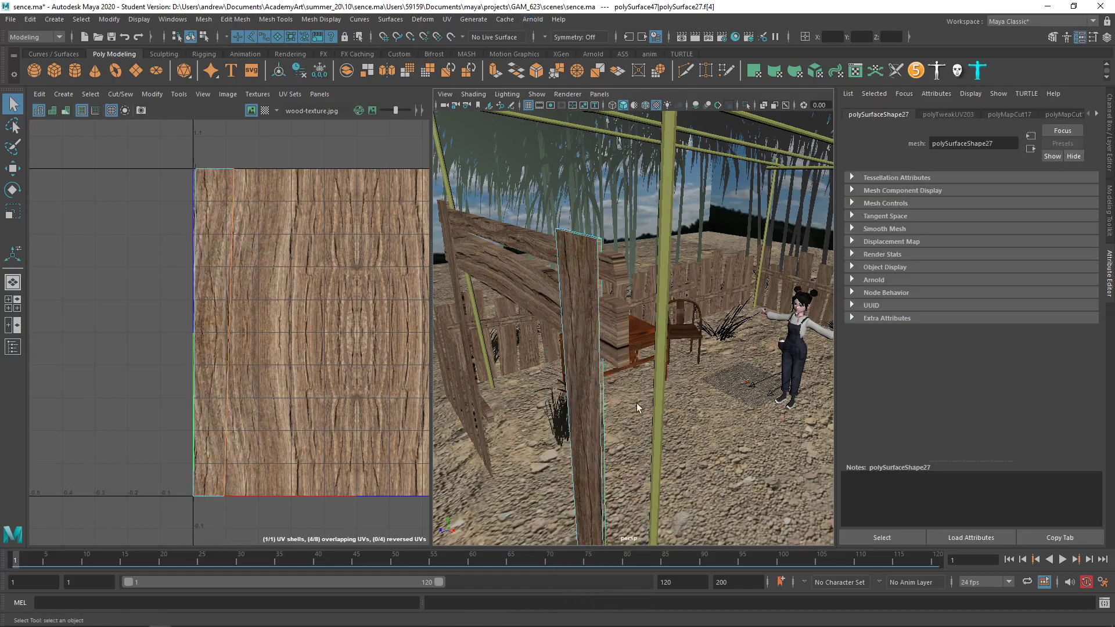
click(447, 19)
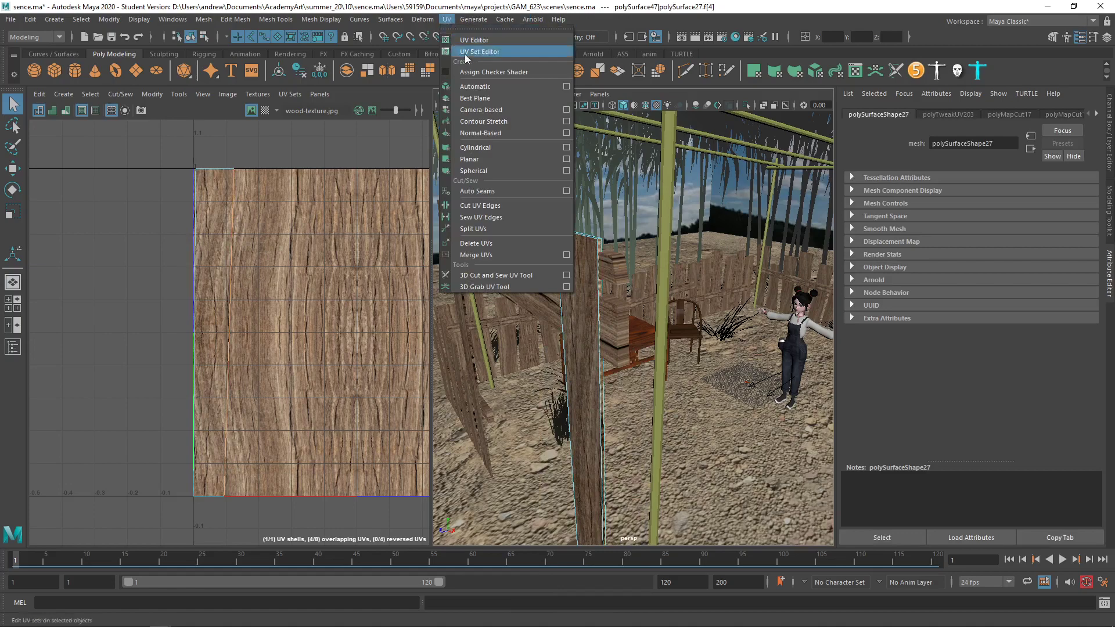
click(566, 159)
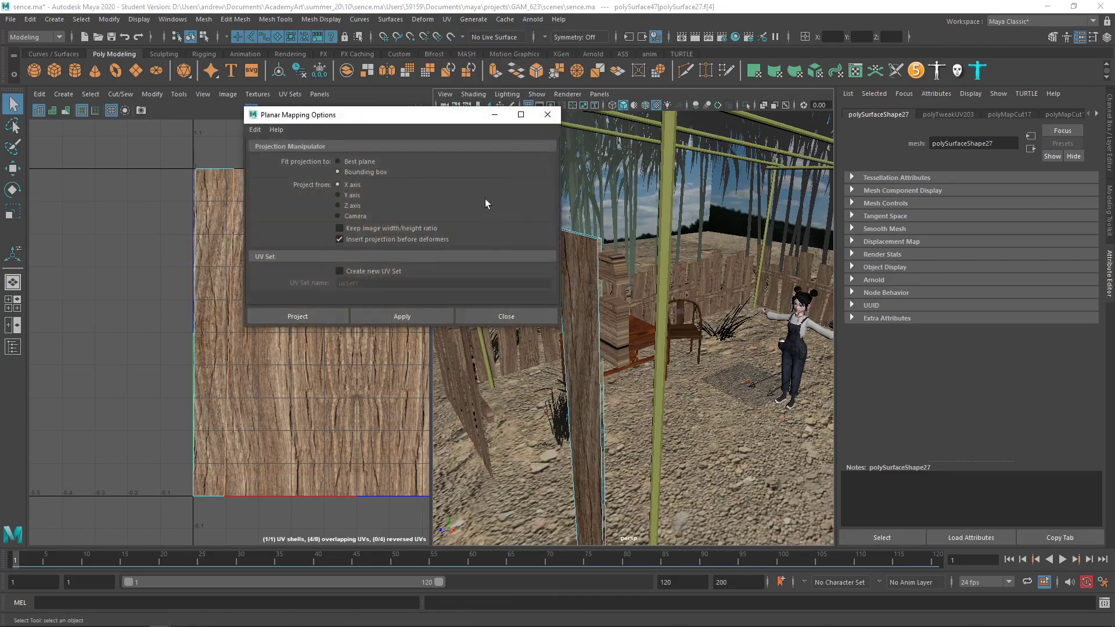
click(316, 318)
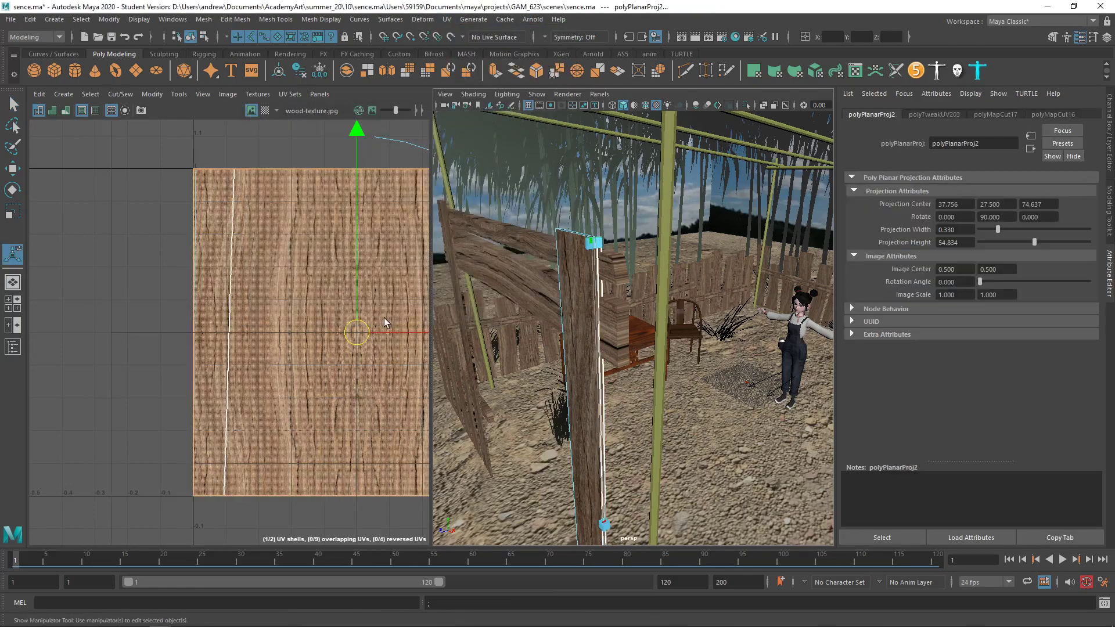
Scale the side face's projected UV shell horizontally into a narrow full-height strip and check the wood grain on the post
key(r)
scroll(310, 345, down, 4)
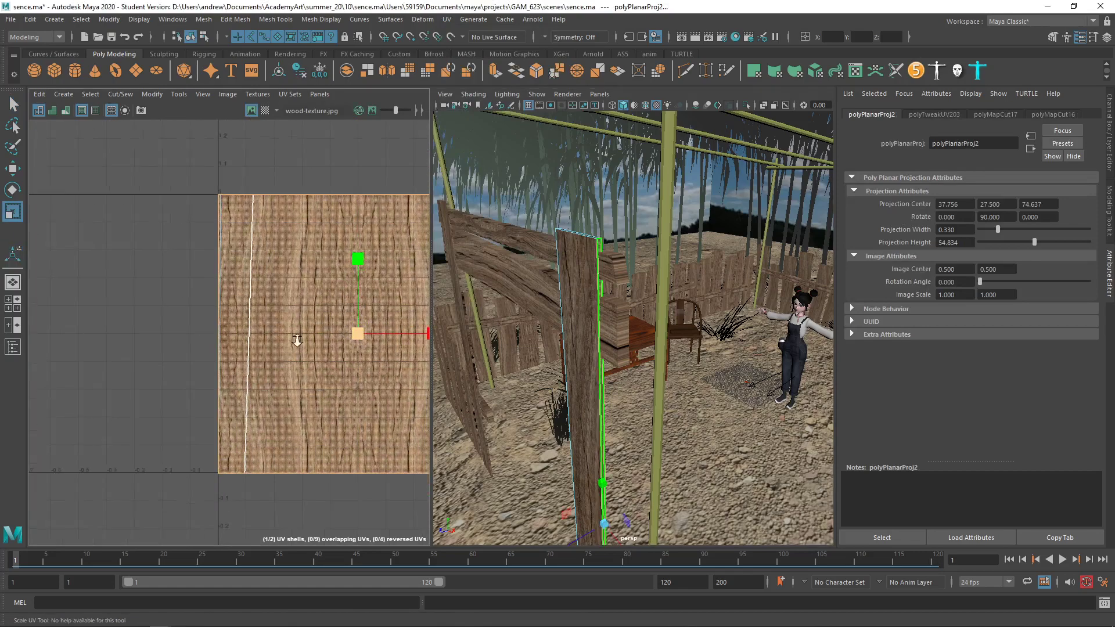
drag(365, 338, 294, 347)
scroll(657, 431, up, 10)
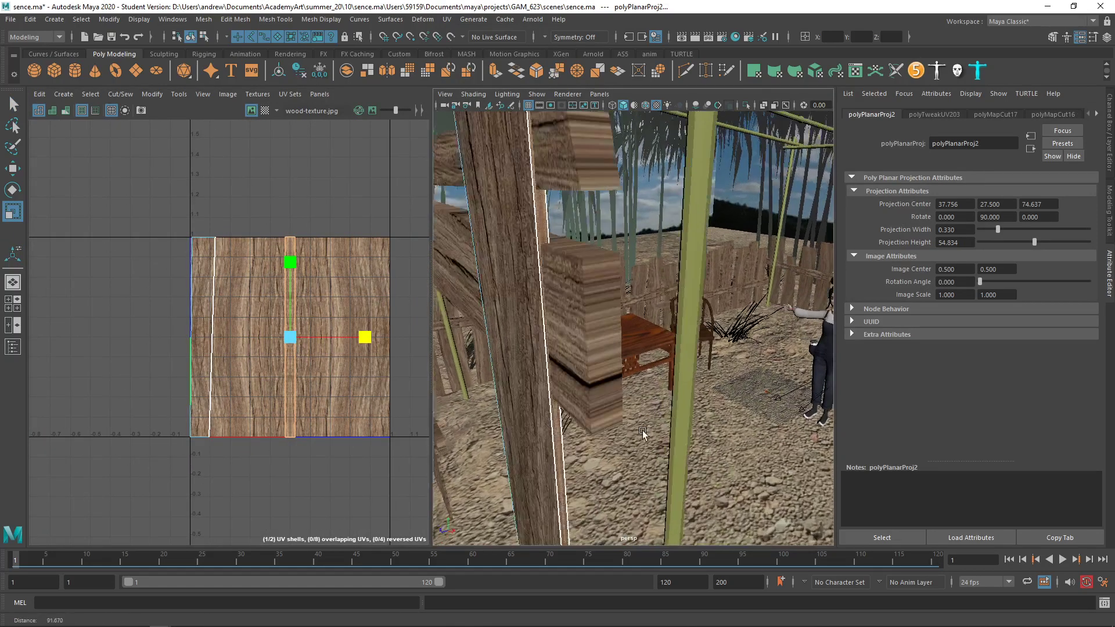
alt+drag(652, 430, 670, 448)
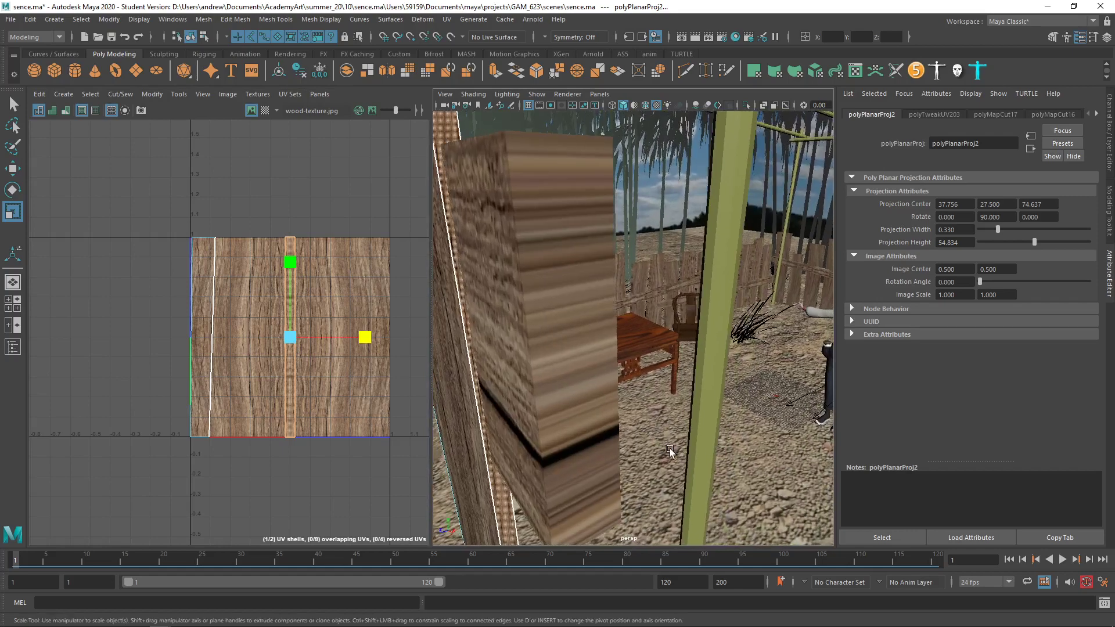
alt+middle_drag(670, 448, 691, 441)
alt+drag(687, 438, 634, 412)
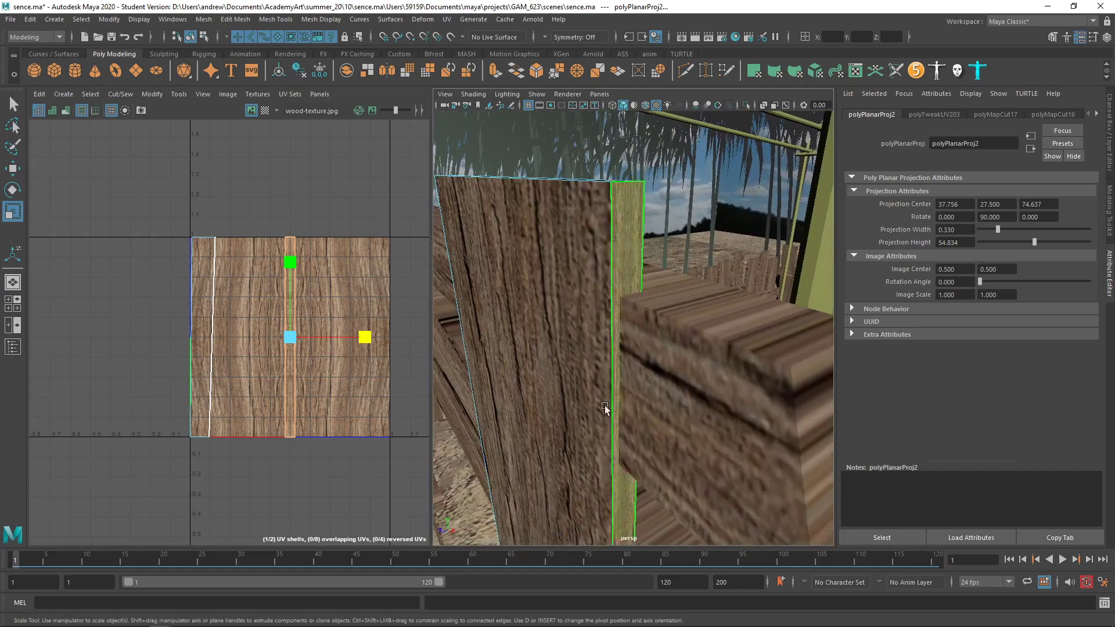
Narrow the side face's UV strip further, then widen it slightly to match the grain scale of the post's front
click(368, 217)
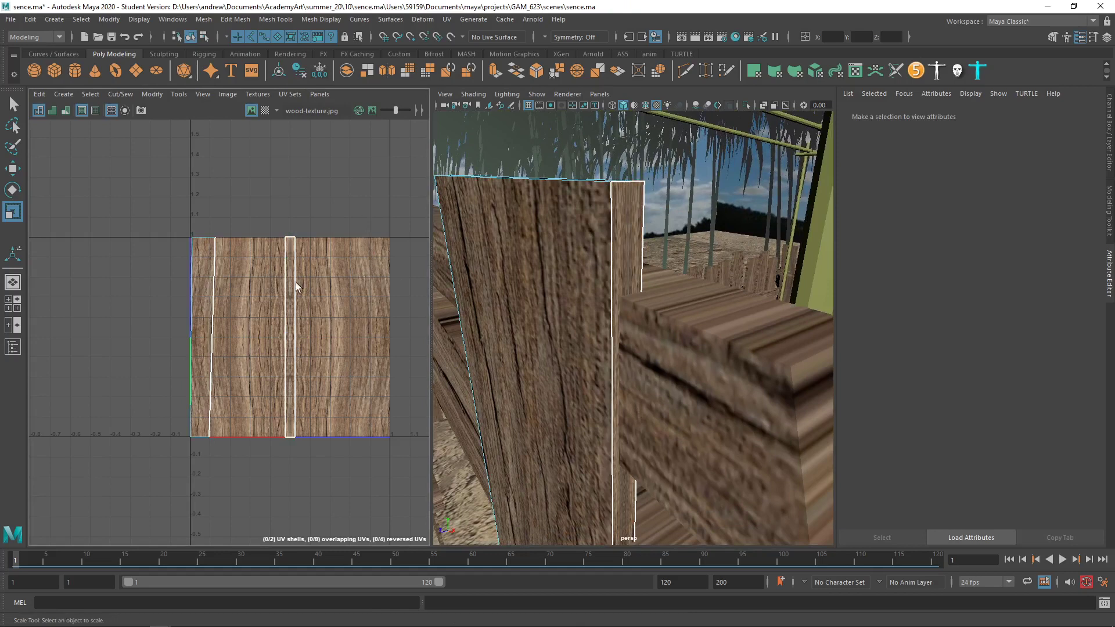
click(296, 288)
drag(364, 339, 302, 343)
click(342, 227)
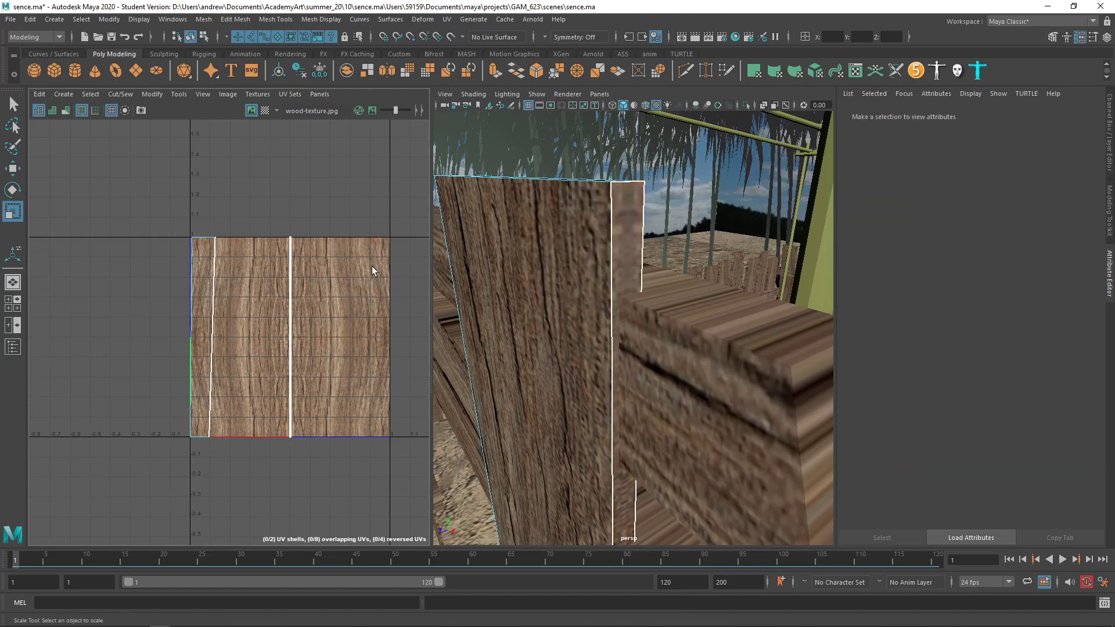
drag(366, 339, 381, 340)
click(361, 232)
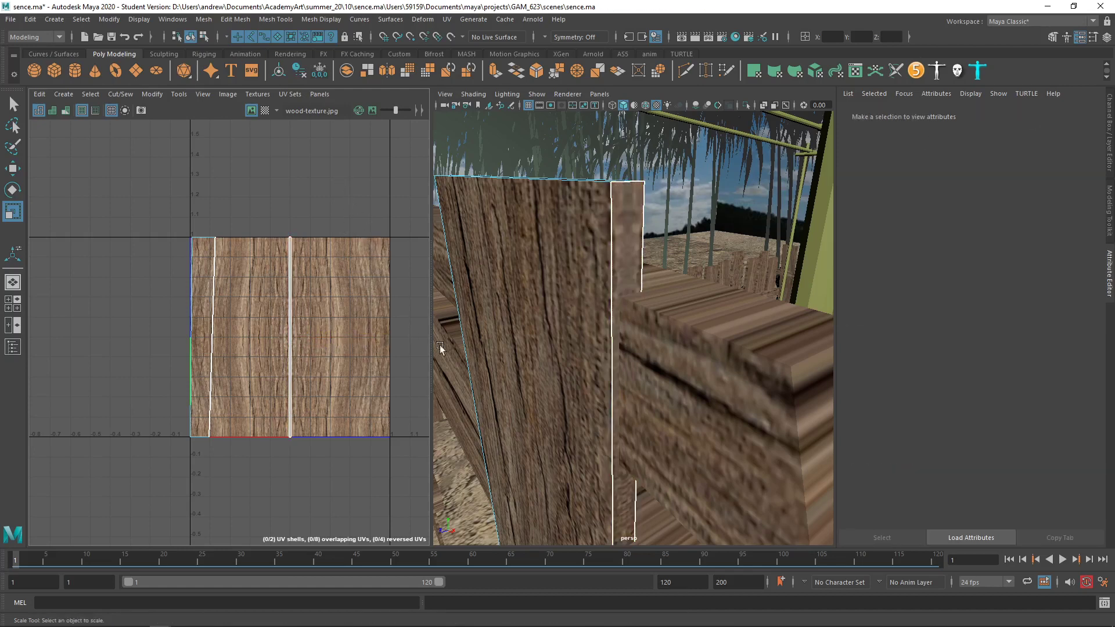
Move the side face's UV strip sideways to about three quarters across the wood texture
alt+middle_drag(573, 348, 589, 348)
alt+drag(625, 385, 615, 306)
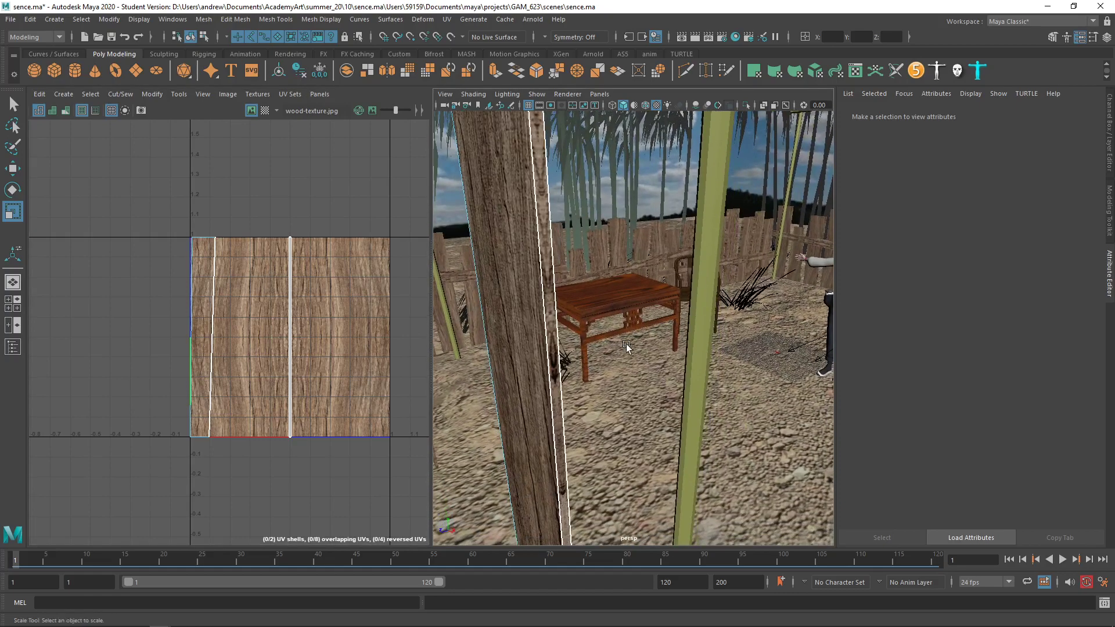
click(289, 322)
key(w)
drag(361, 335, 417, 338)
click(386, 217)
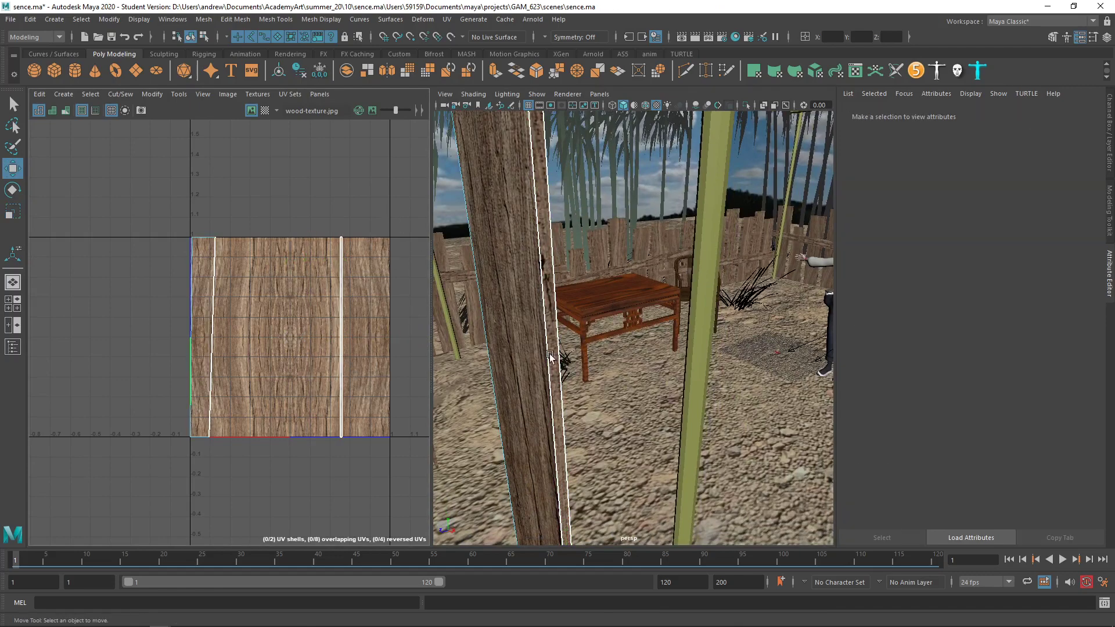
Check the gate post's texture from its other side and save the scene
mouse_move(612, 359)
alt+right_down()
mouse_move(625, 356)
mouse_move(591, 354)
alt+right_up()
alt+middle_drag(512, 339, 635, 439)
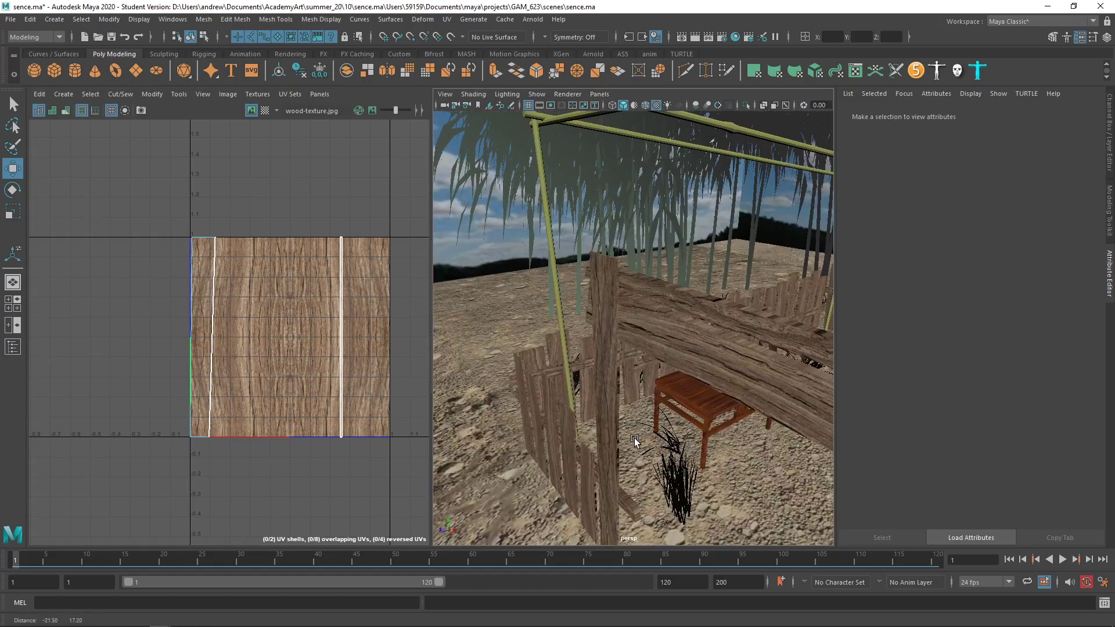
alt+drag(635, 440, 652, 391)
alt+right_drag(652, 390, 712, 408)
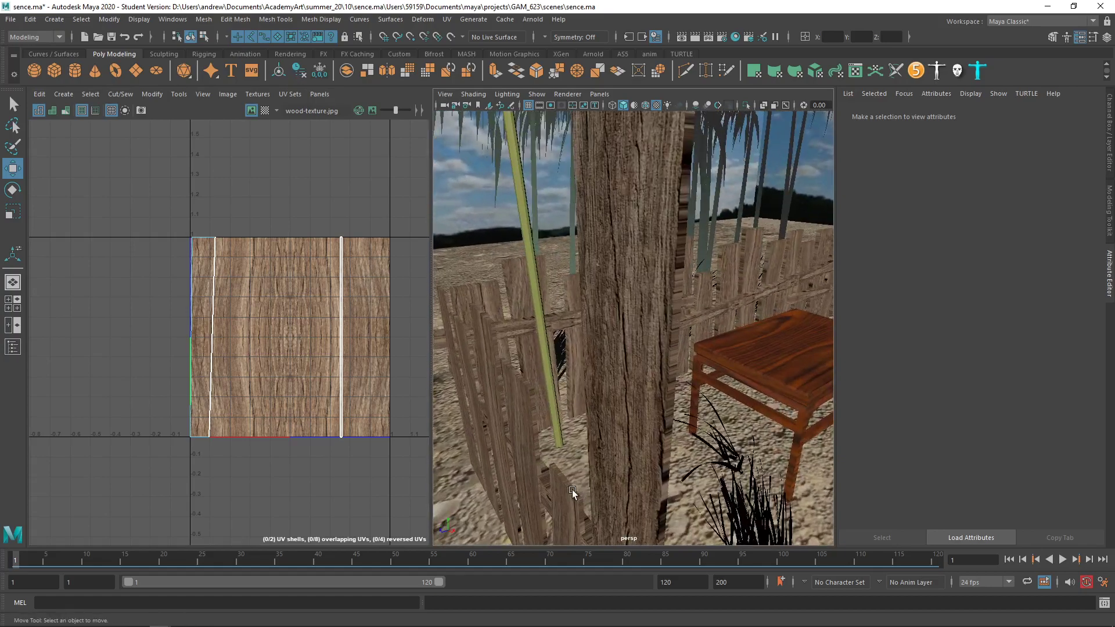
key(ctrl+s)
Check the UVs of several fence planks beside the gate post, then select the fence's long horizontal rail
click(527, 400)
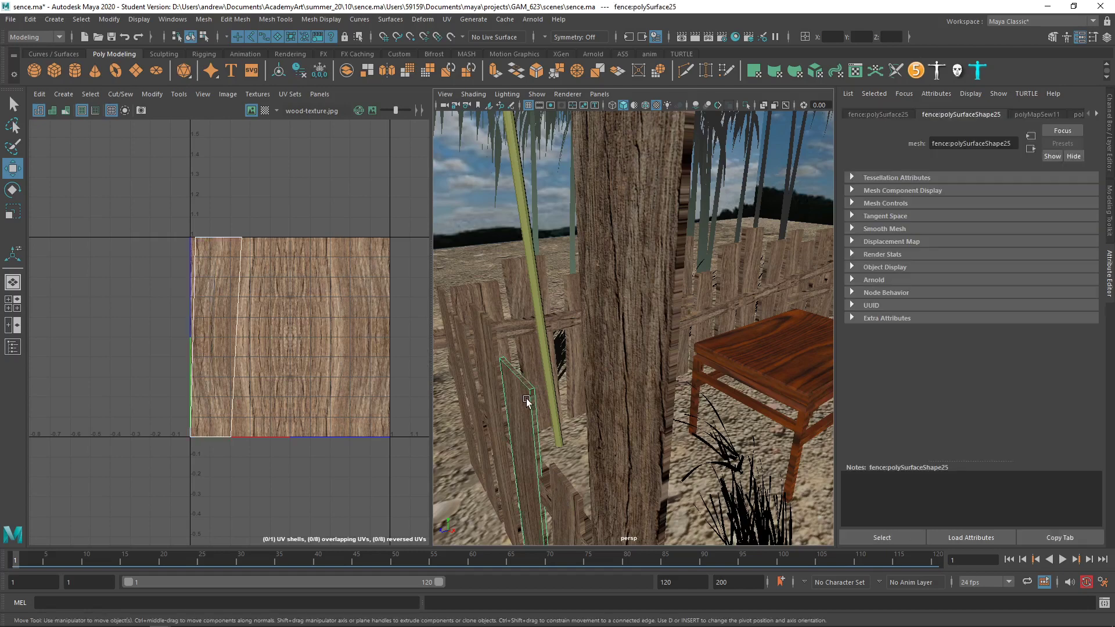
click(521, 302)
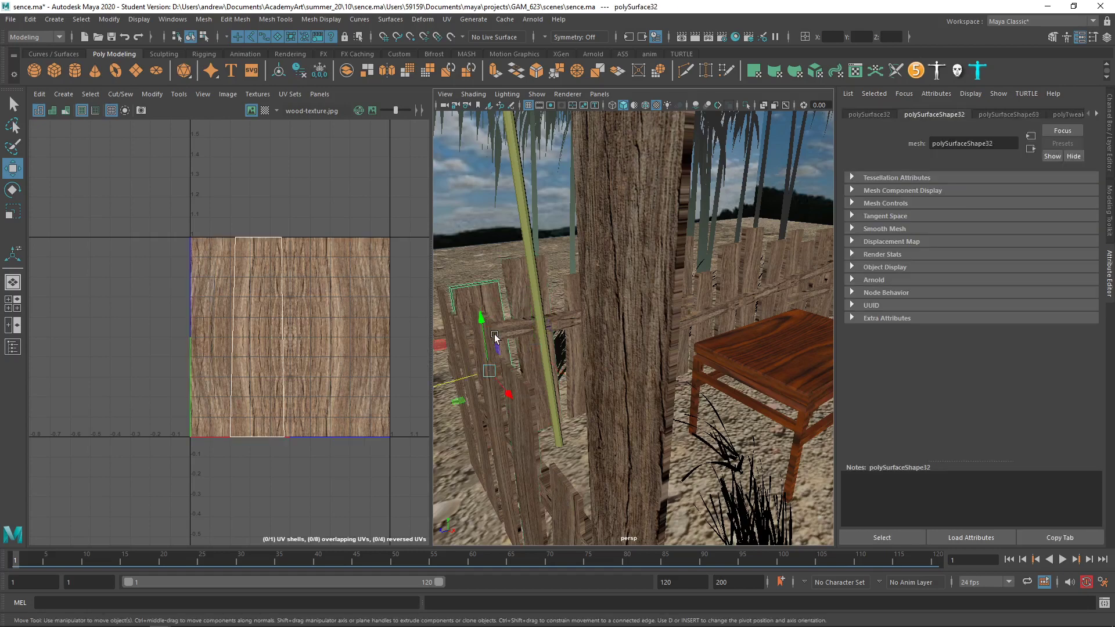
click(567, 513)
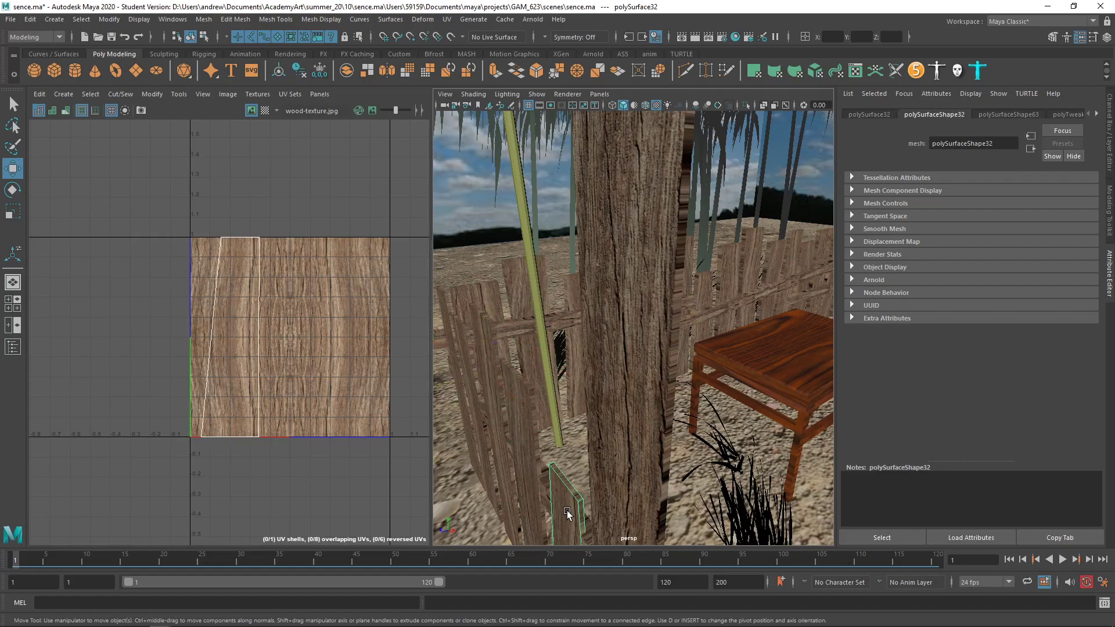
click(603, 539)
alt+drag(572, 352, 569, 330)
click(569, 330)
click(568, 329)
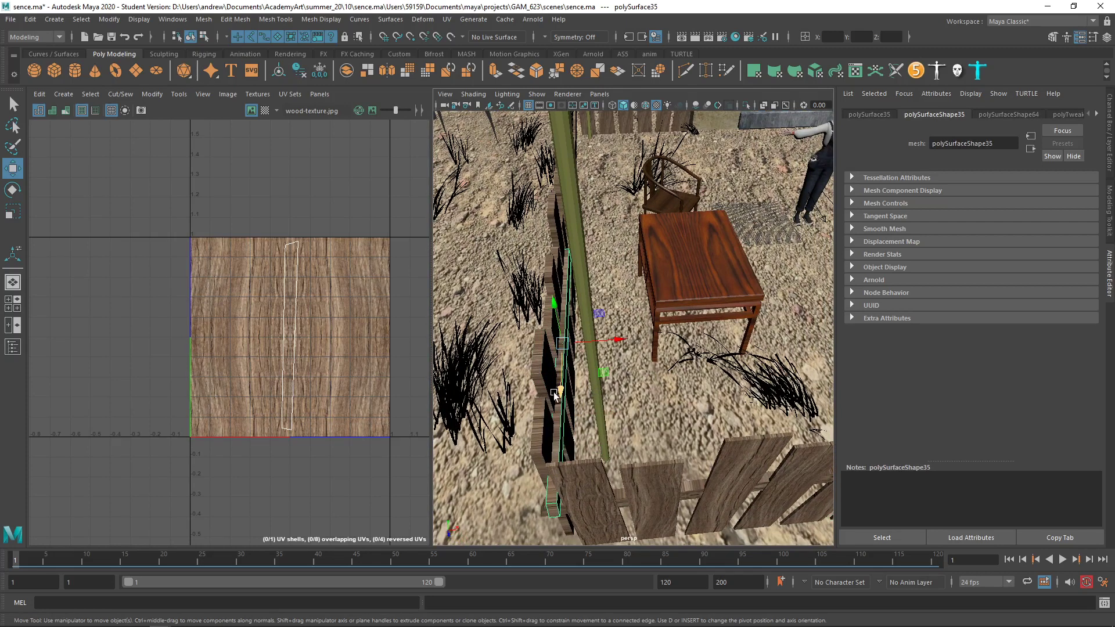
Select the top face of the fence's horizontal rail and apply a planar UV projection from the Y axis
right_drag(553, 393, 557, 328)
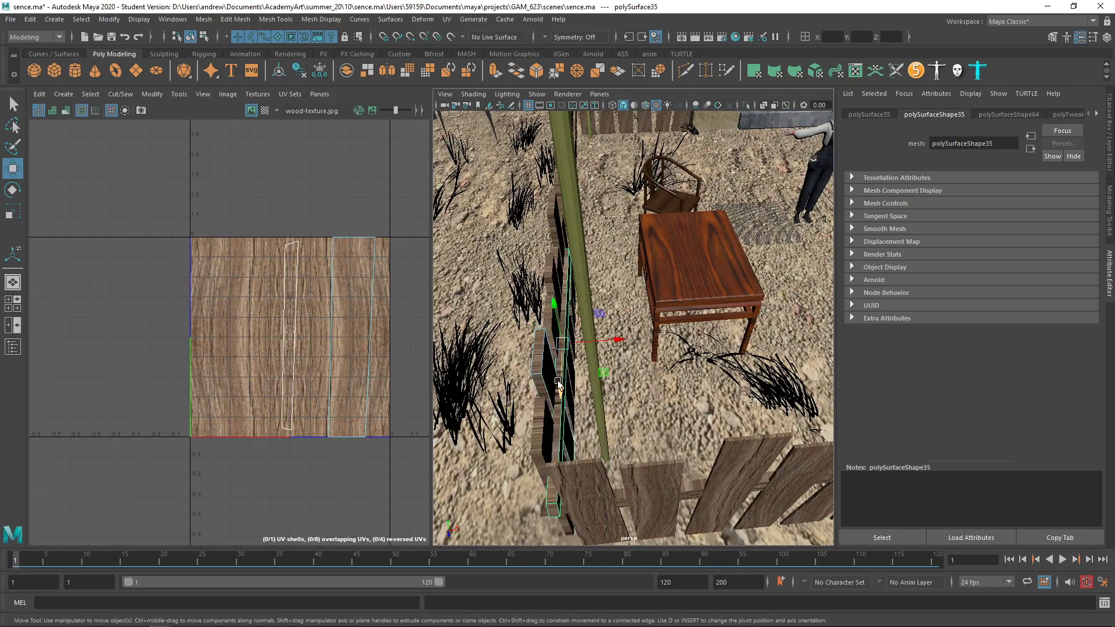
click(559, 382)
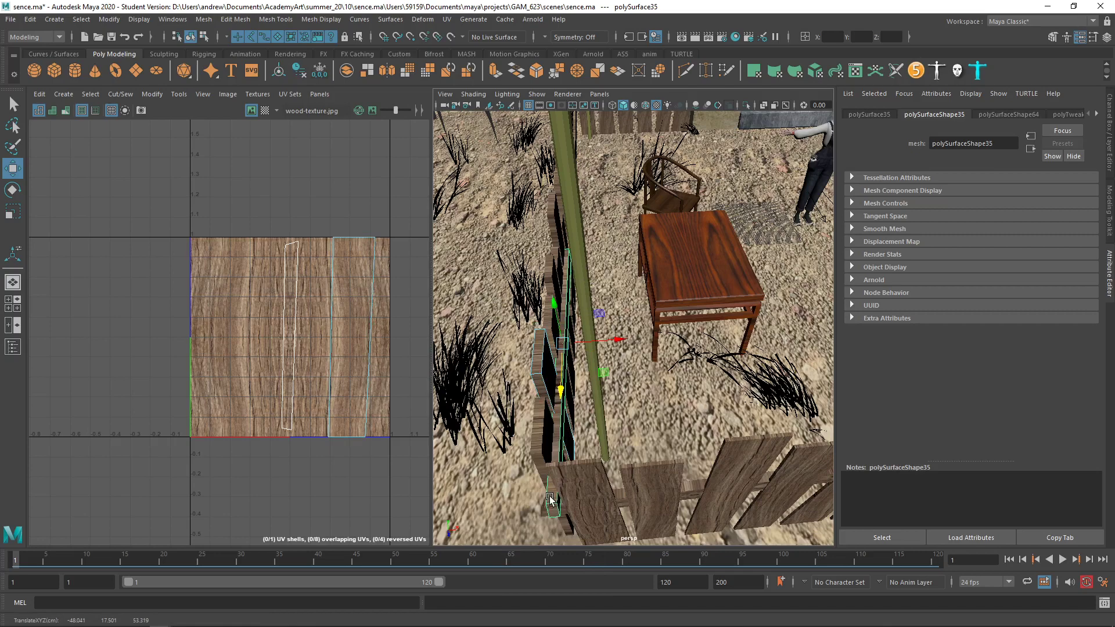
alt+middle_drag(571, 451, 608, 403)
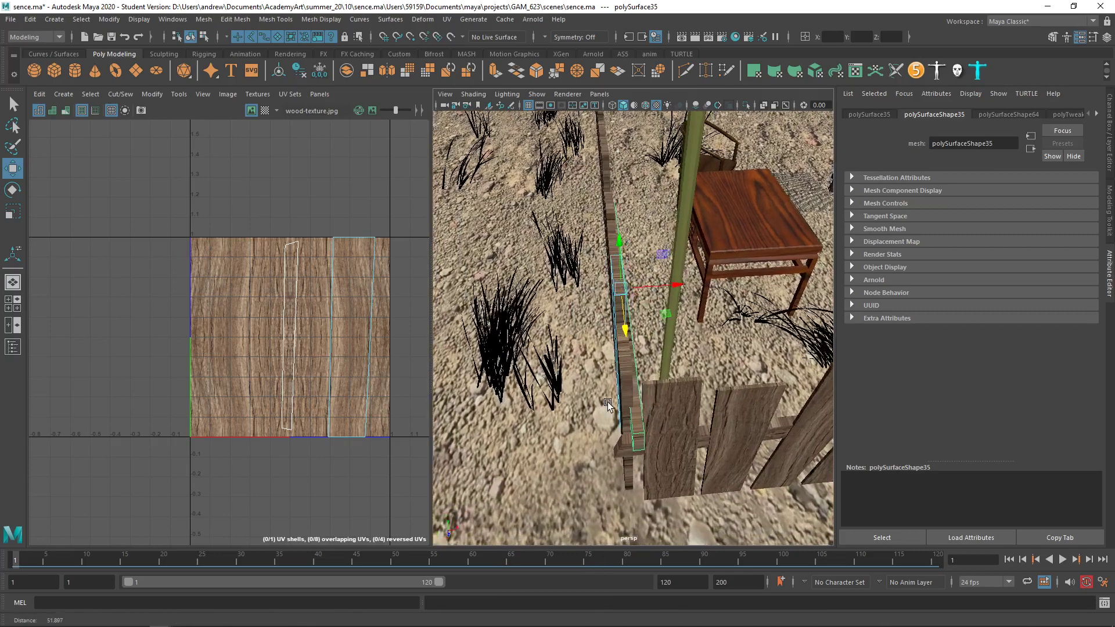
scroll(607, 405, up, 3)
right_drag(639, 295, 635, 330)
click(643, 437)
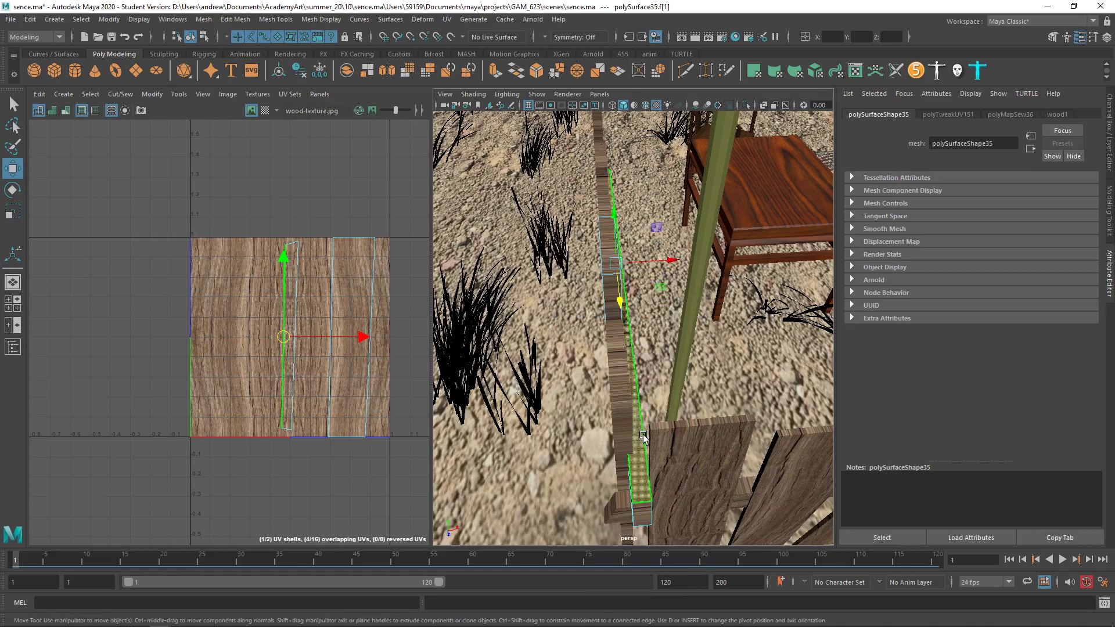
click(447, 19)
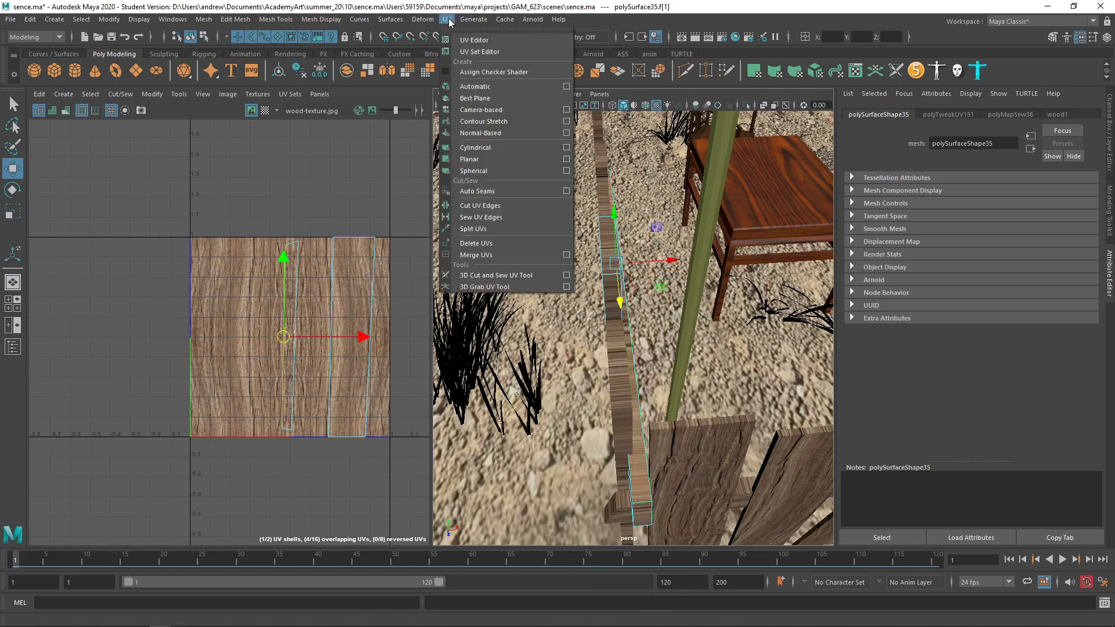
click(567, 160)
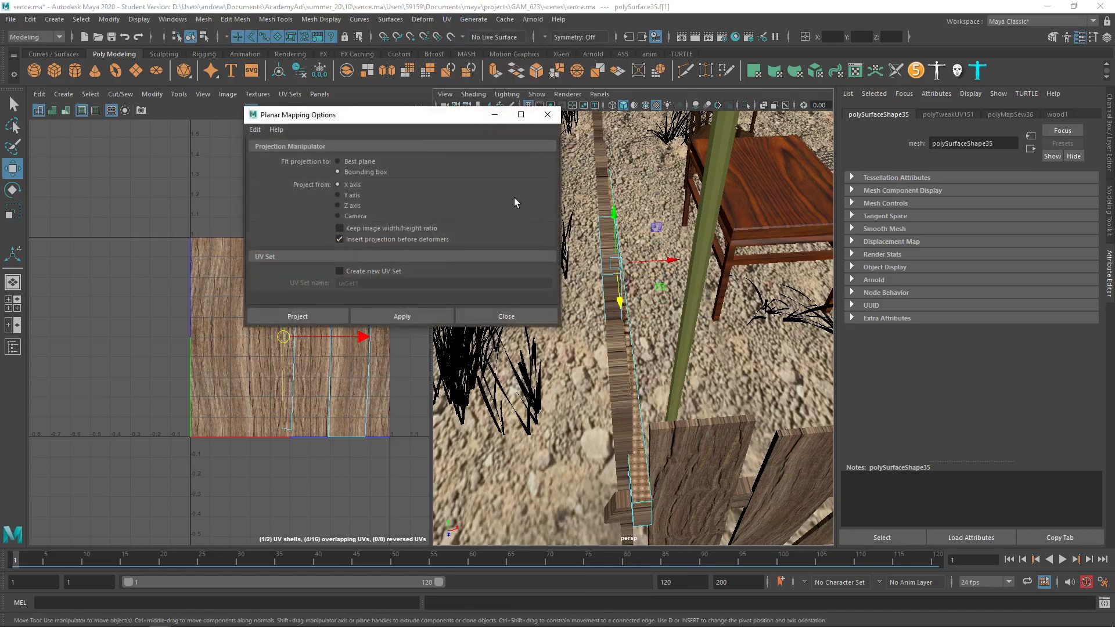
click(353, 196)
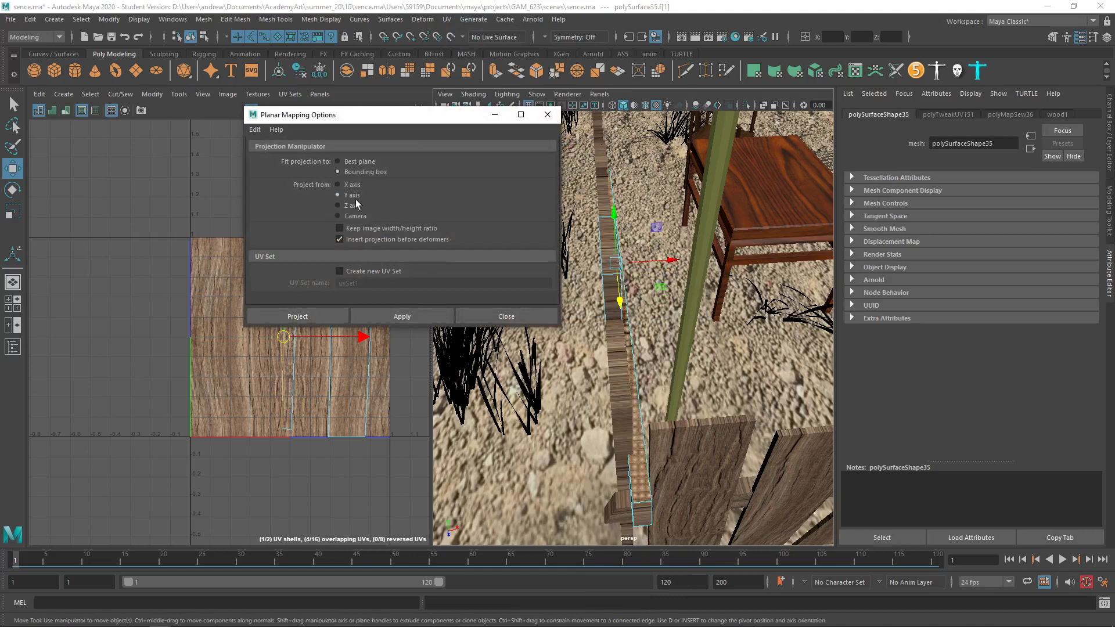
click(306, 318)
Scale the rail top face's UV shell vertically into a thin strip and move it up the wood texture
key(r)
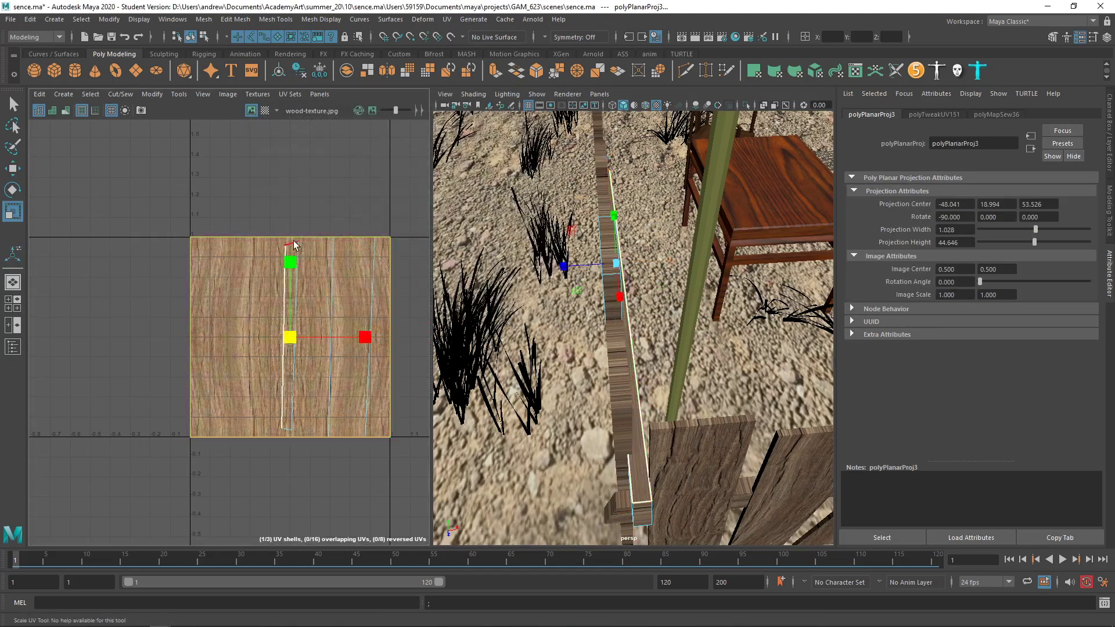
drag(291, 260, 294, 338)
click(575, 360)
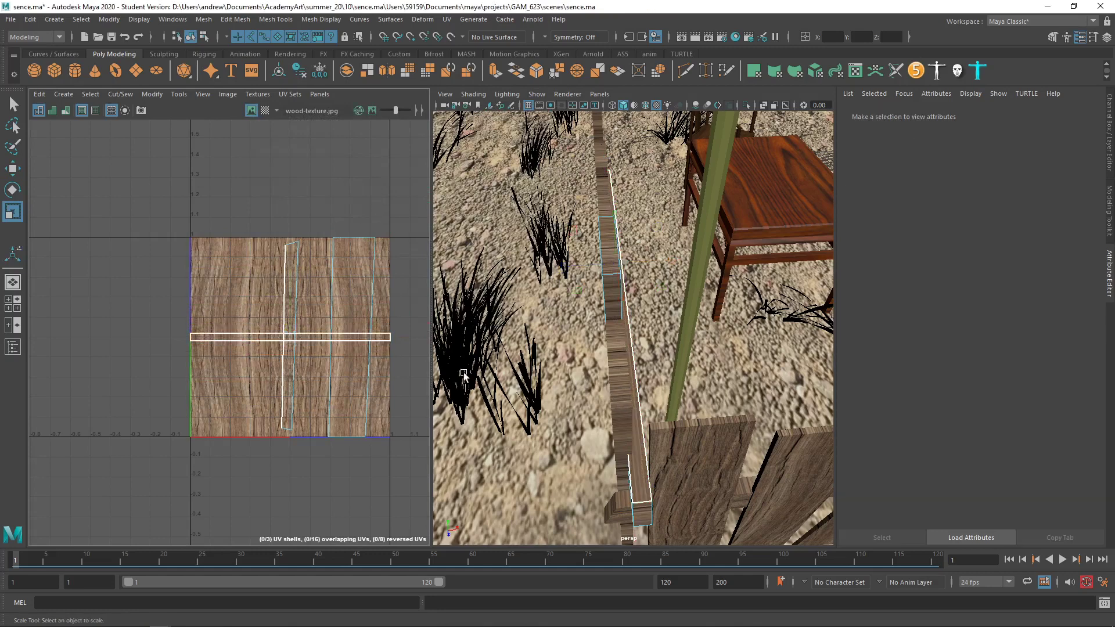
click(382, 337)
key(w)
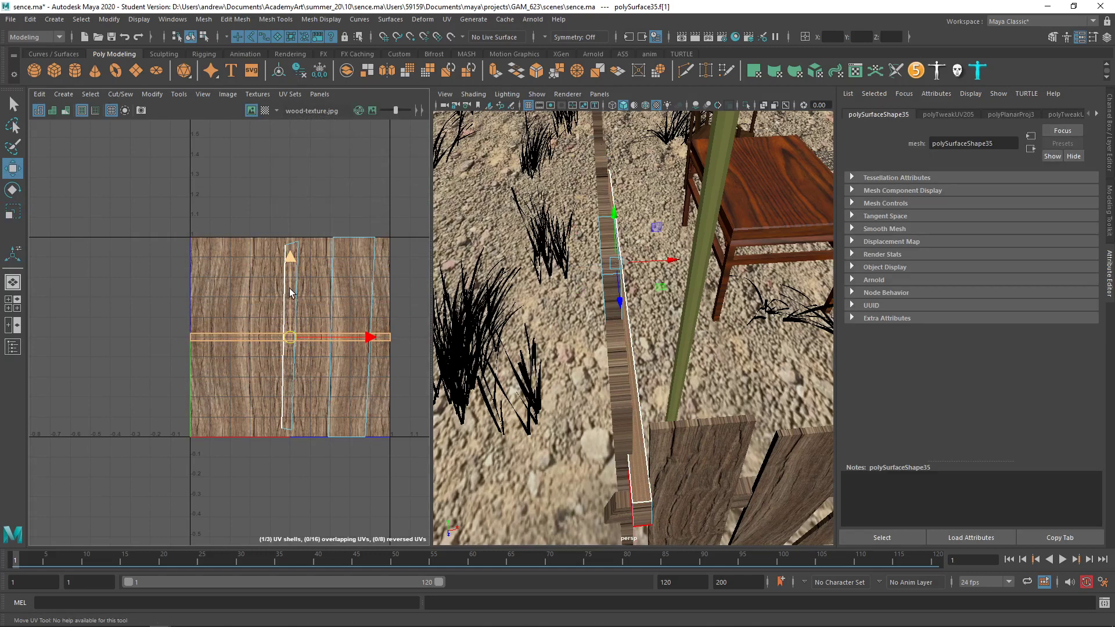
drag(293, 294, 292, 218)
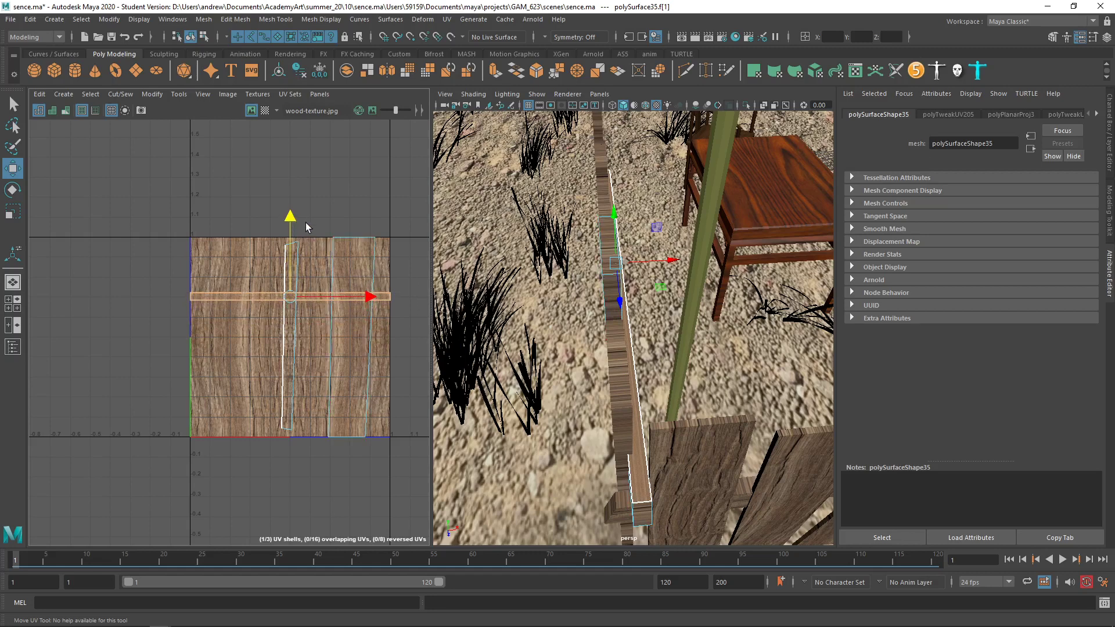
Rotate the rail top face's UV strip about 90 degrees and place it along the vertical wood grain, about one third across the texture
key(e)
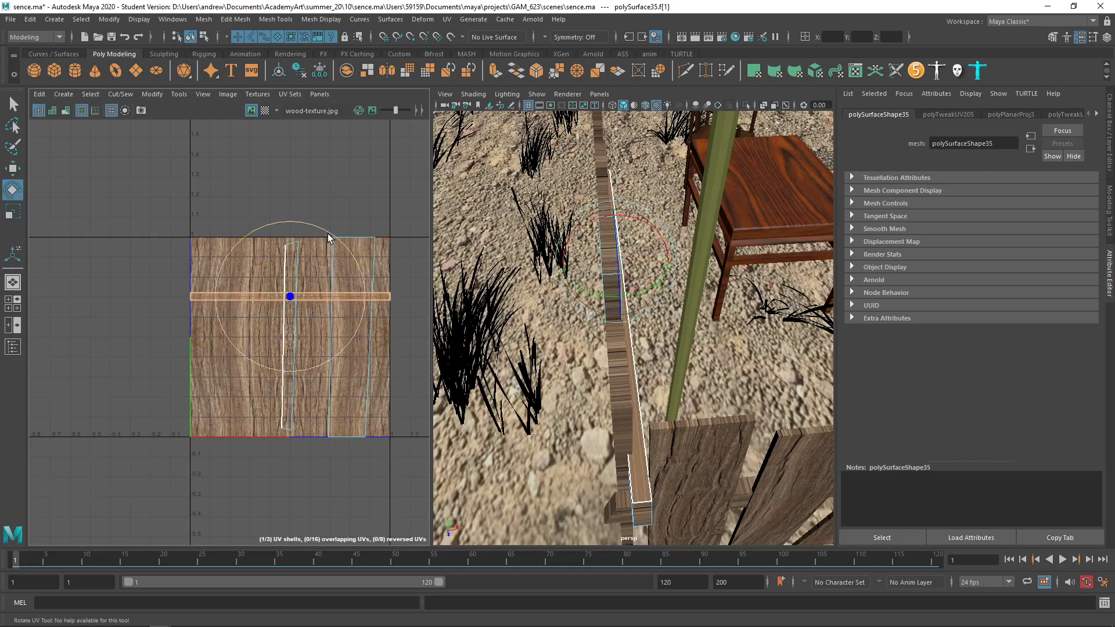
drag(329, 235, 348, 341)
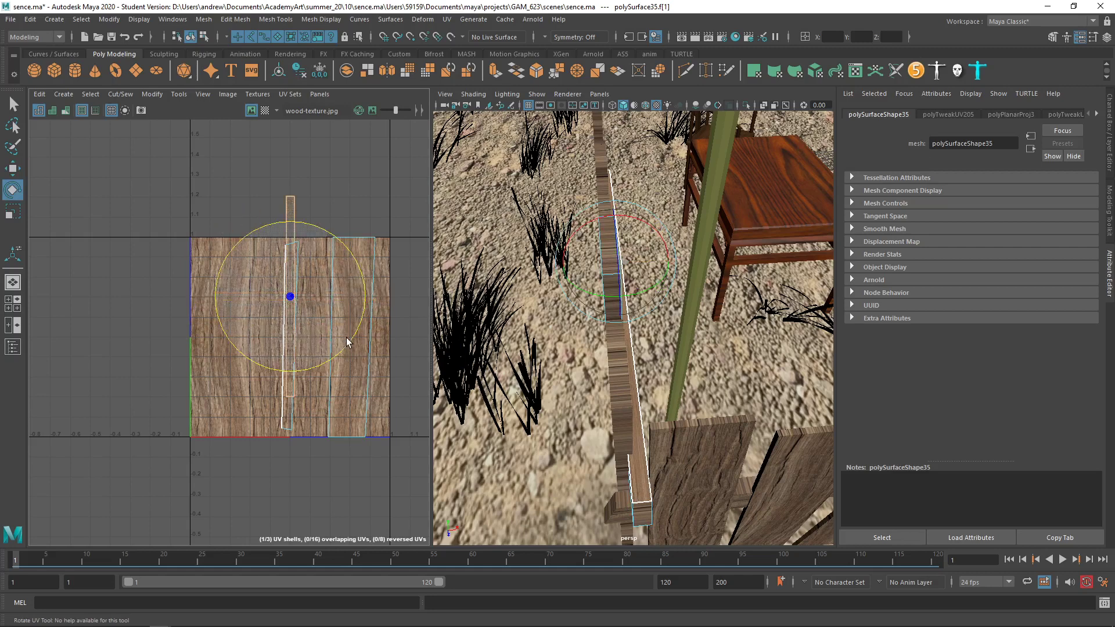
key(w)
drag(292, 298, 256, 340)
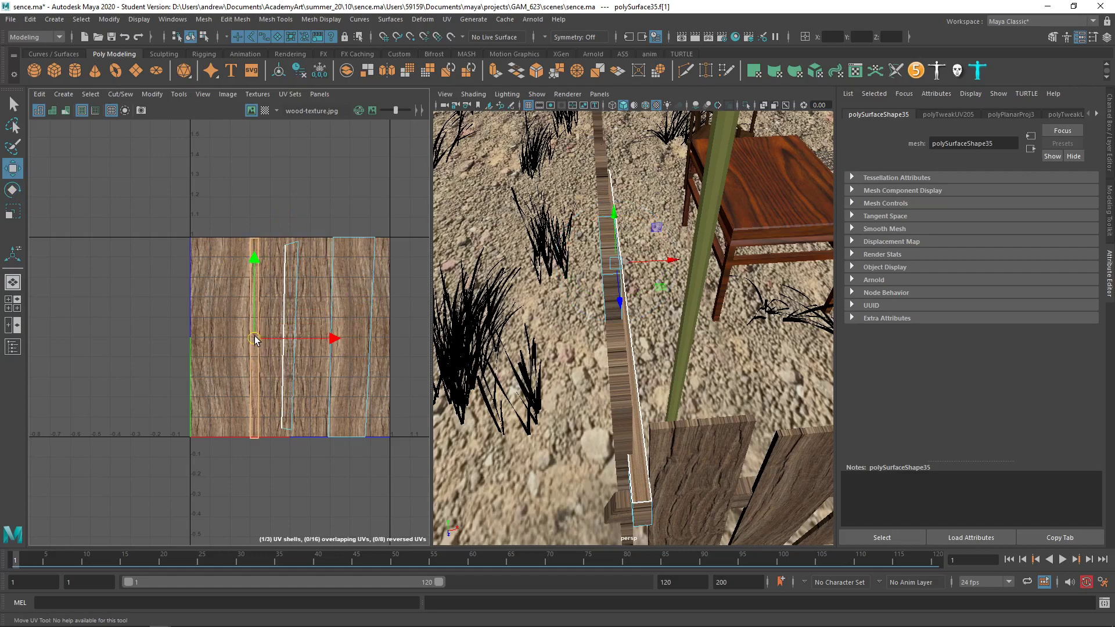
Clear the face selection and reselect the whole fence rail to inspect the wood grain along its top face
click(558, 407)
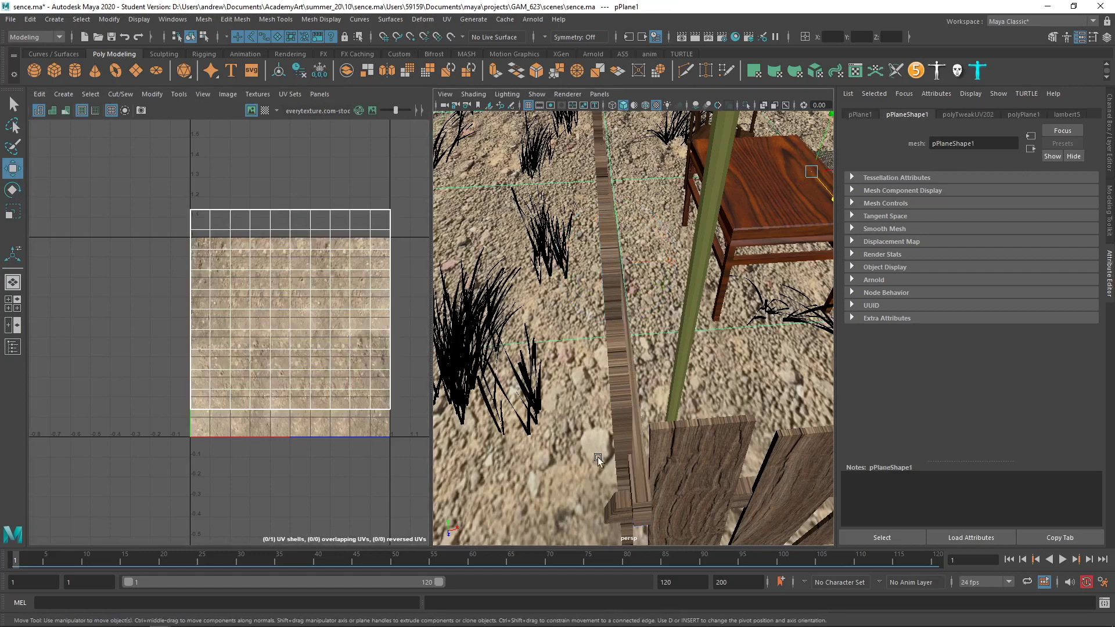
click(651, 478)
alt+drag(651, 477, 632, 493)
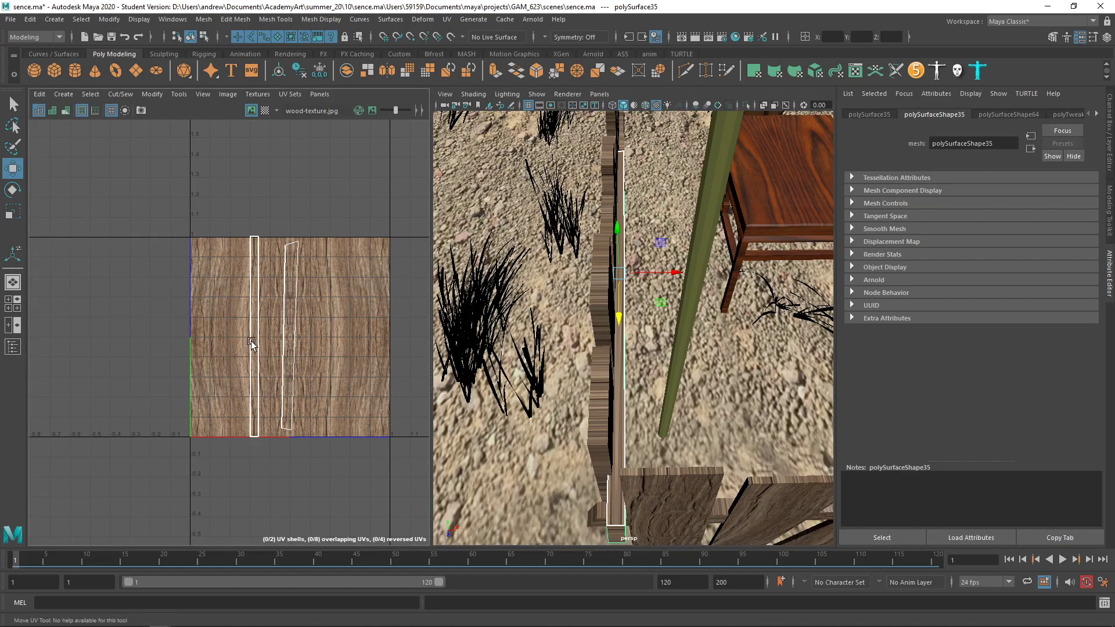
Select the rail top face's UV shell, flatten it vertically and stretch it horizontally into a thin strip across the wood grain
right_drag(253, 336, 253, 366)
click(254, 366)
key(r)
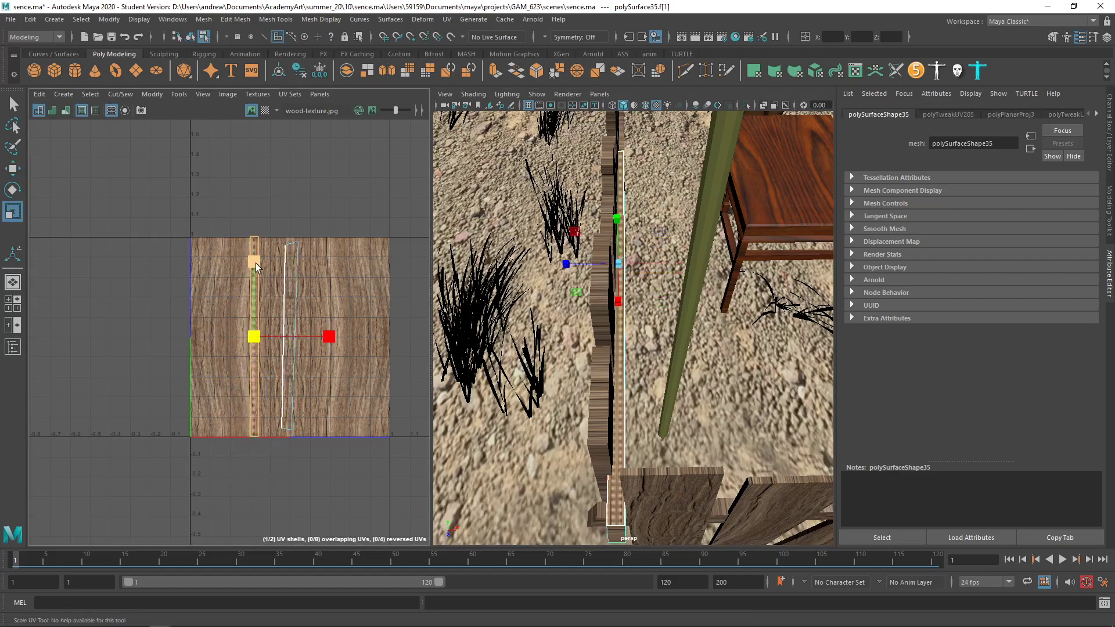
drag(254, 256, 256, 337)
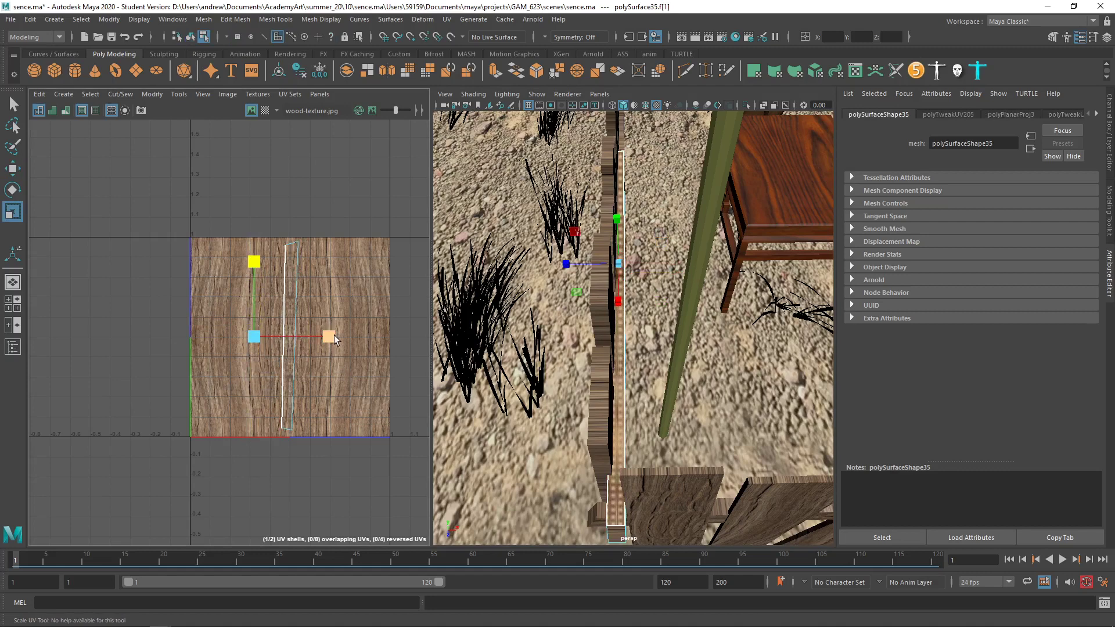
drag(329, 337, 1069, 348)
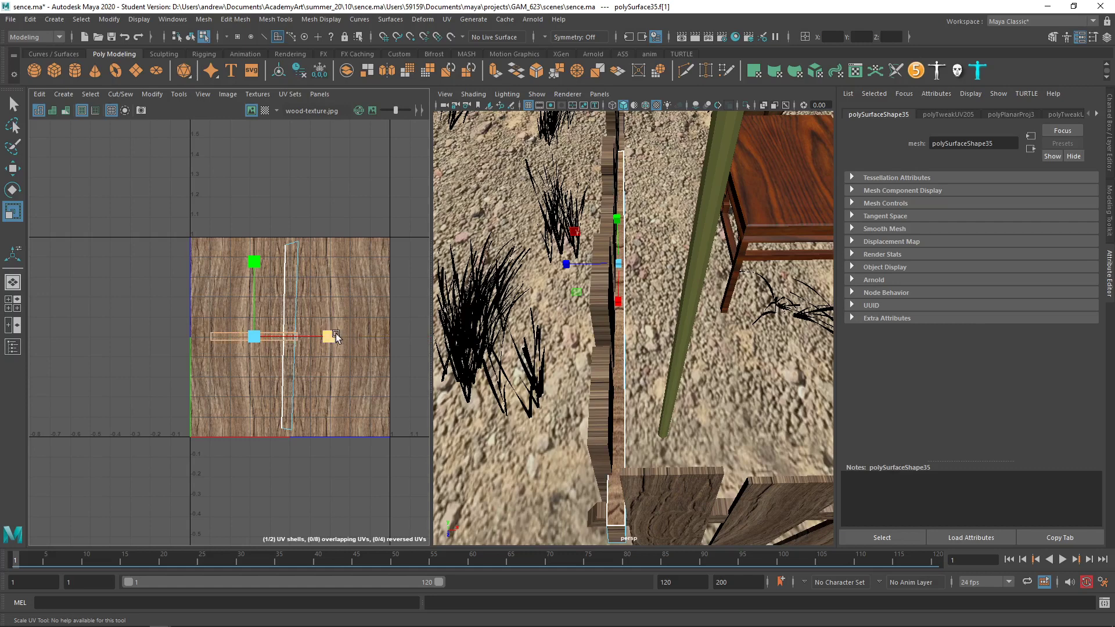
drag(337, 337, 401, 338)
Move the rail top face's UV strip horizontally until it is centred across the full width of the wood texture
key(w)
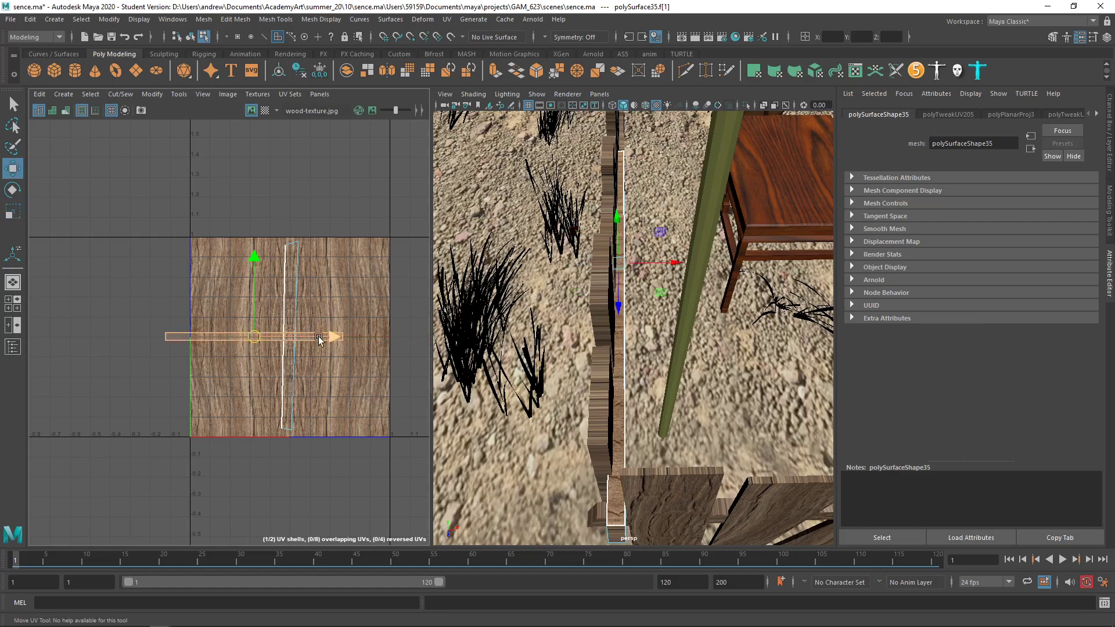
drag(319, 340, 380, 339)
key(r)
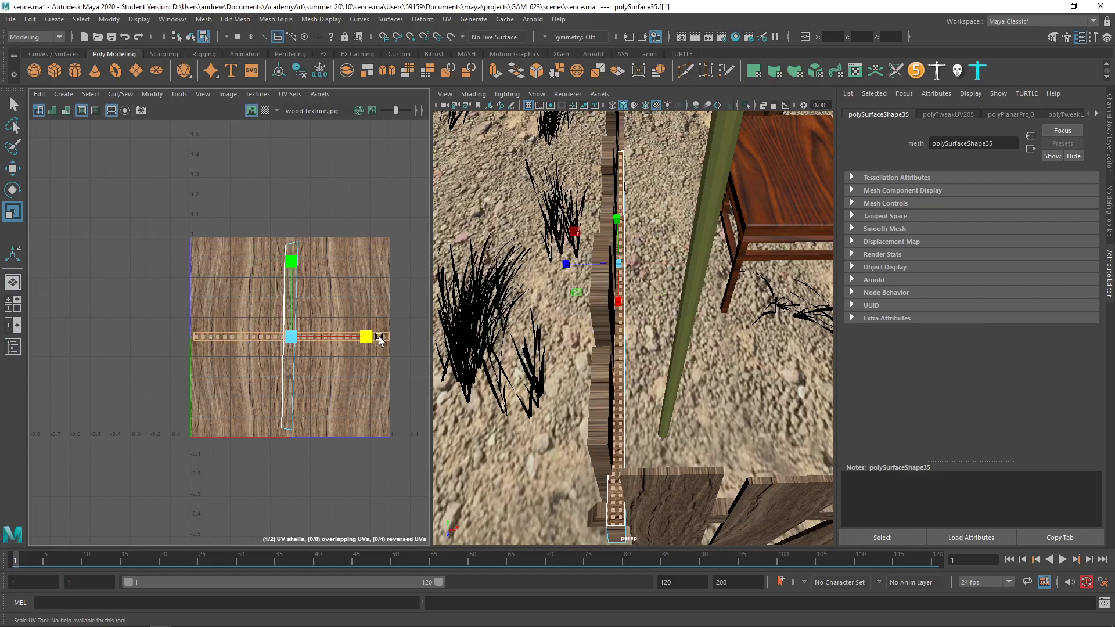
Select the ground plane and examine the fence planks' narrow sides up close, followed by the whole courtyard
click(692, 404)
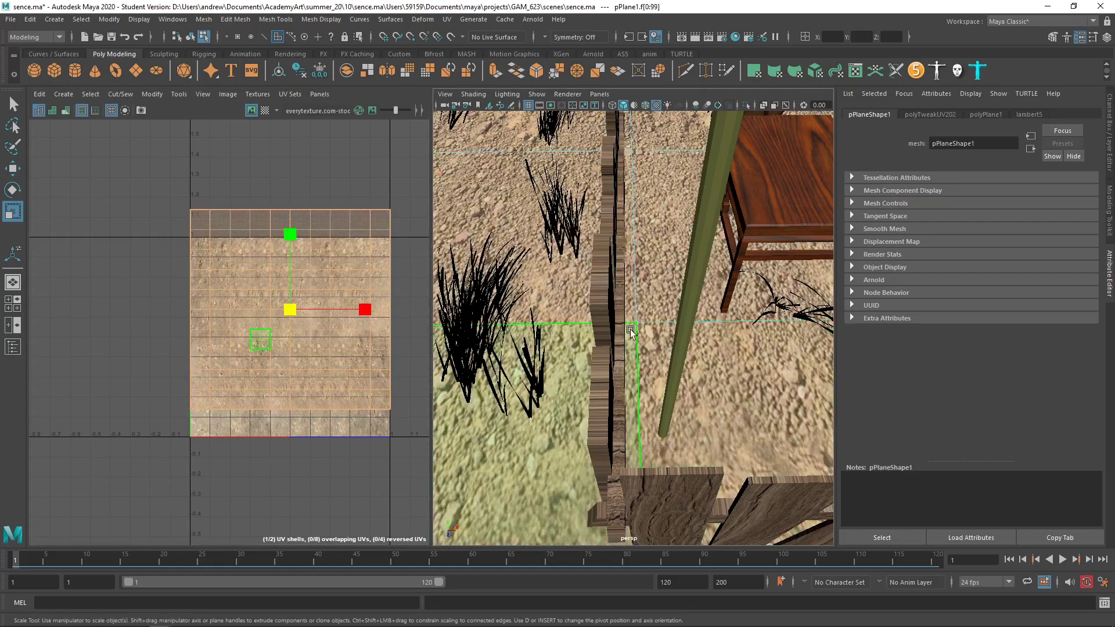
alt+drag(773, 323, 828, 323)
alt+right_drag(829, 323, 976, 430)
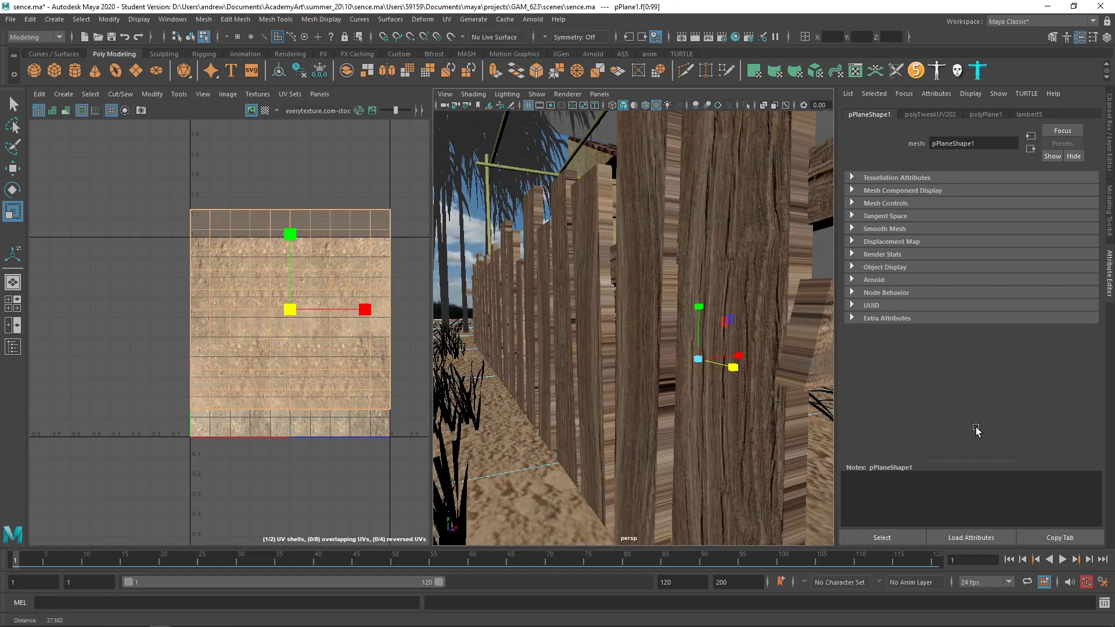
alt+right_drag(810, 434, 561, 433)
alt+drag(796, 403, 729, 363)
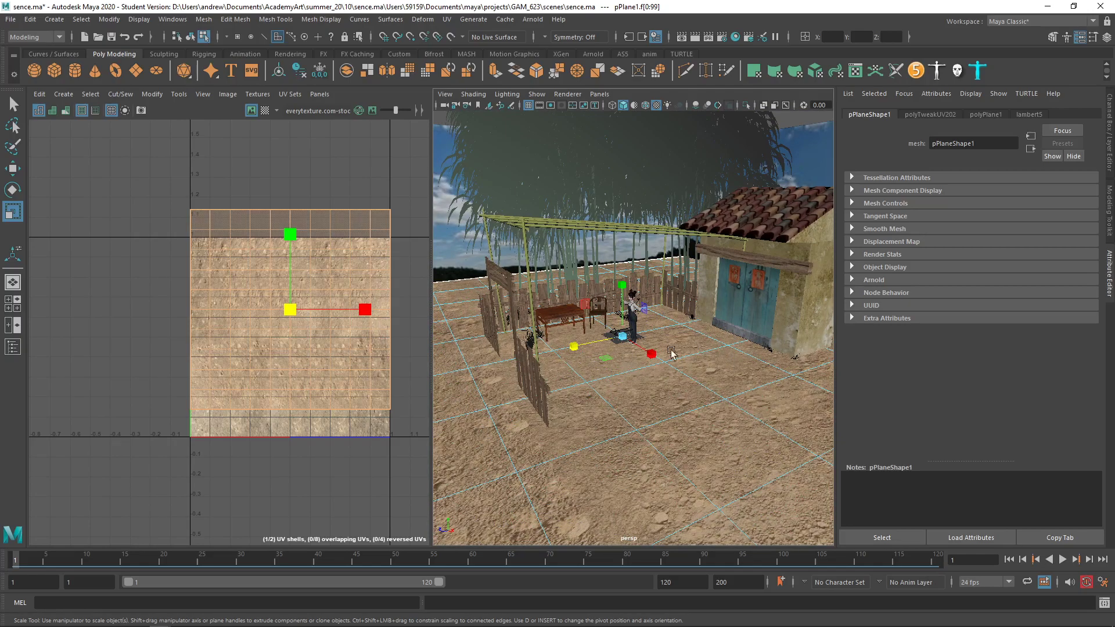
Examine the ground texture's scale and tiling around the character, the furniture and the base of the house wall
alt+right_drag(506, 432, 568, 433)
alt+drag(567, 434, 547, 475)
alt+right_drag(547, 472, 710, 481)
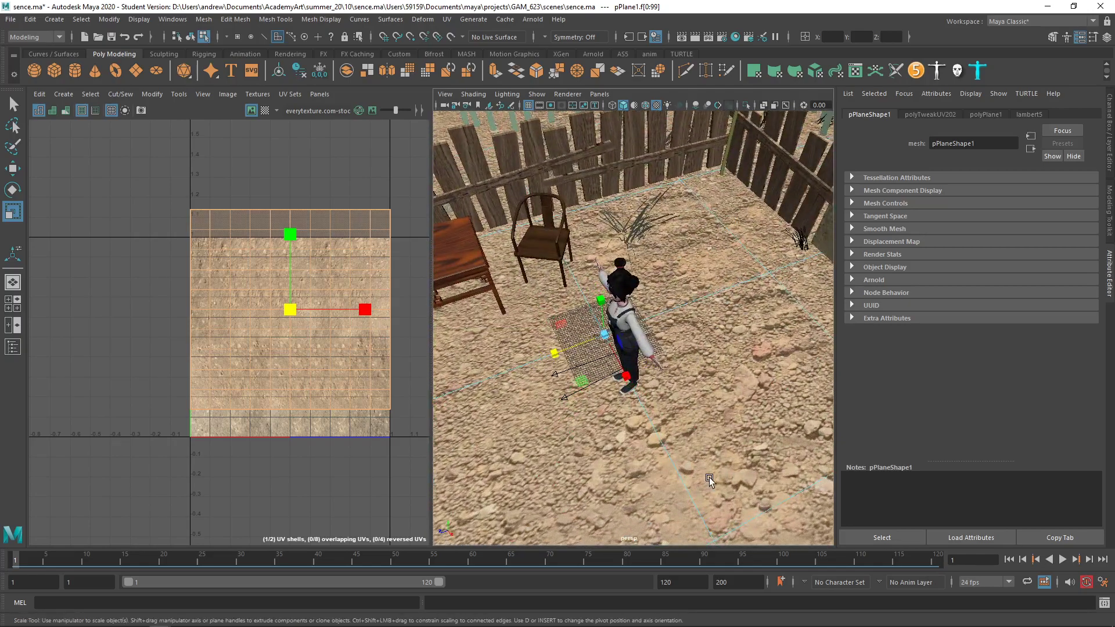
alt+drag(710, 481, 754, 292)
alt+right_drag(735, 357, 620, 371)
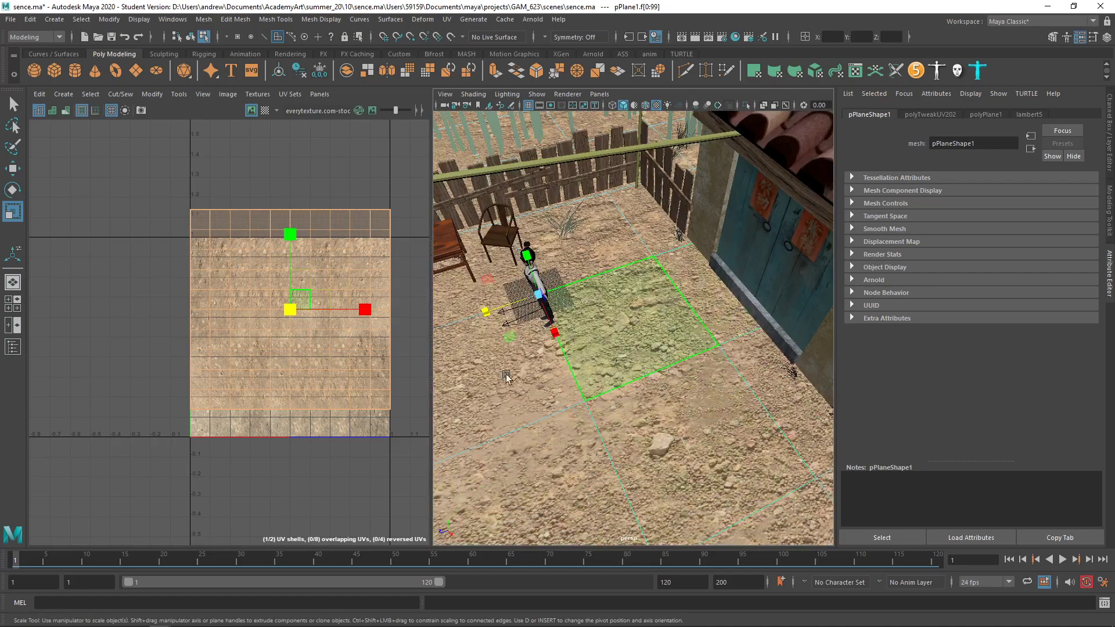
alt+drag(519, 407, 621, 435)
alt+drag(717, 406, 626, 406)
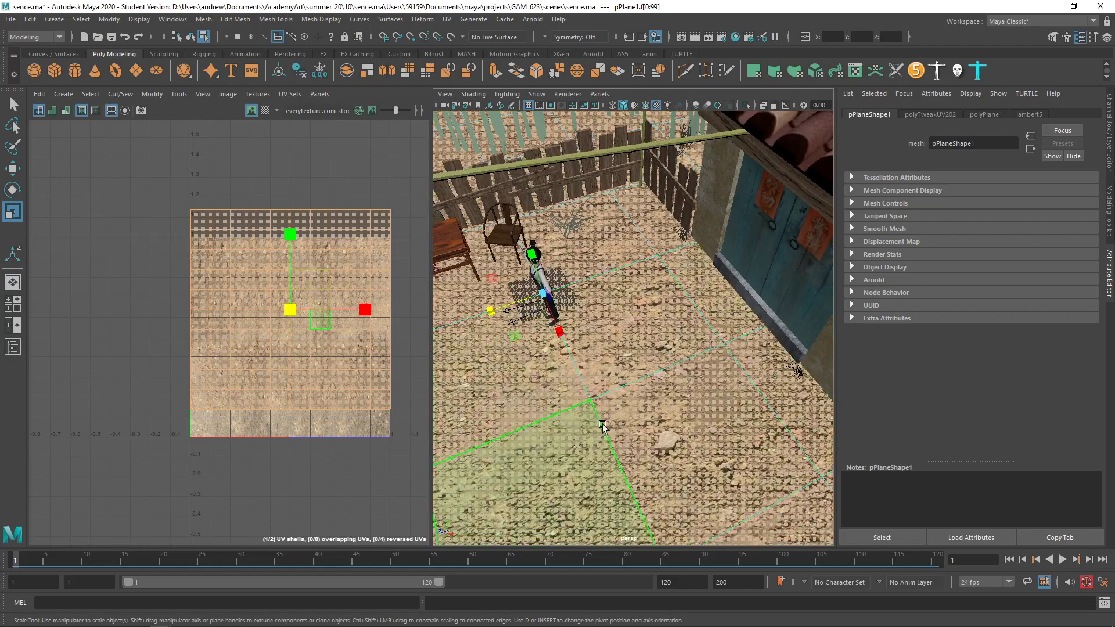
alt+drag(537, 425, 678, 393)
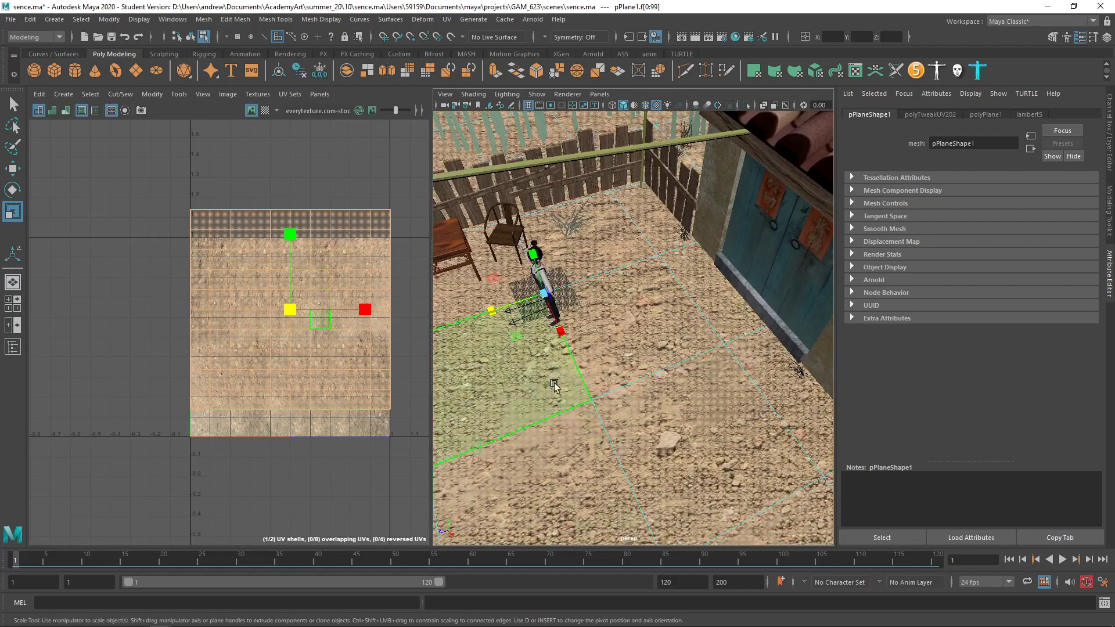
alt+middle_drag(554, 385, 638, 395)
alt+right_drag(638, 395, 492, 441)
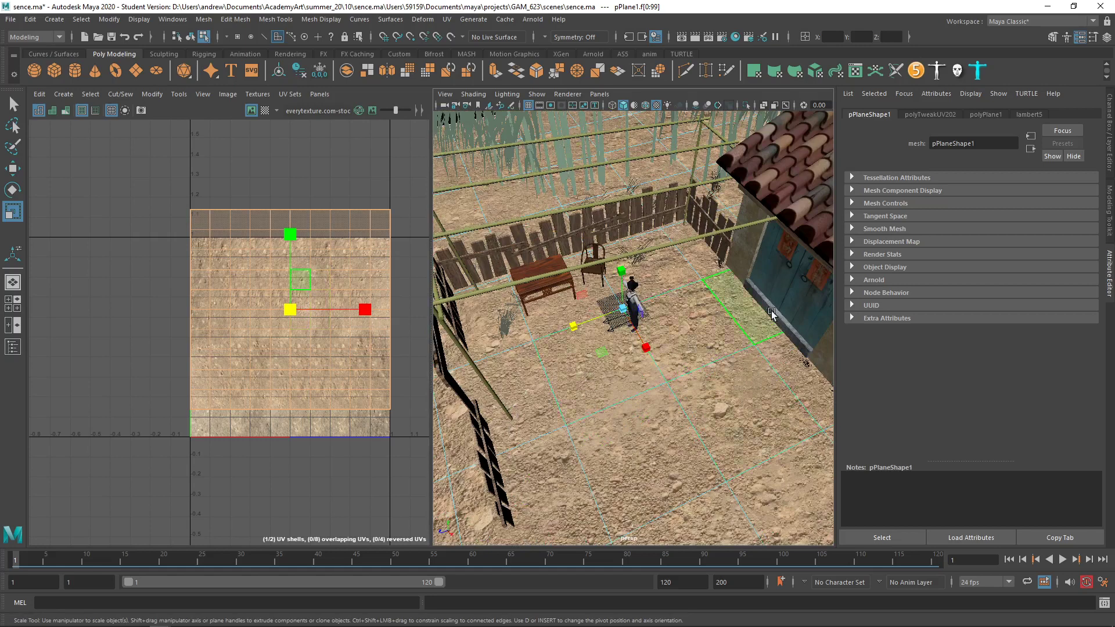